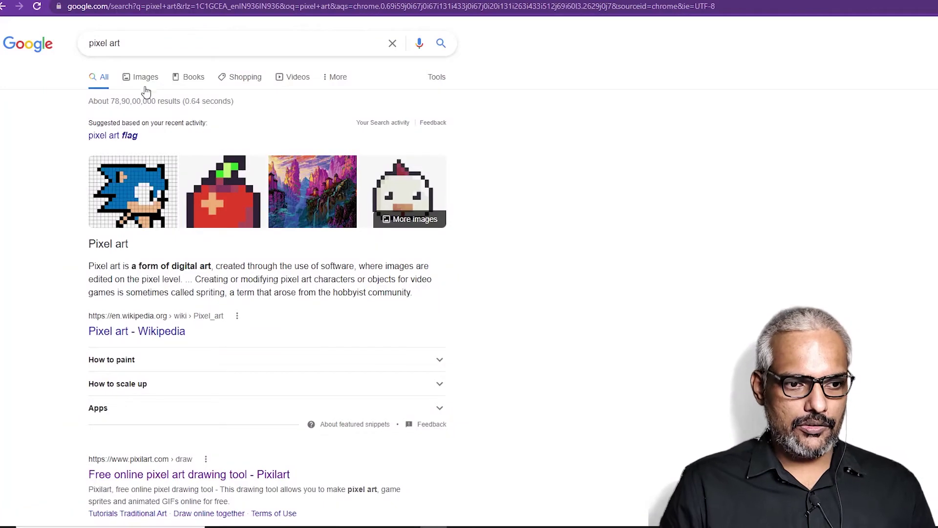
Look through the Google image results for "pixel art" and, in a separate tab, for "minecraft"
left_click(142, 85)
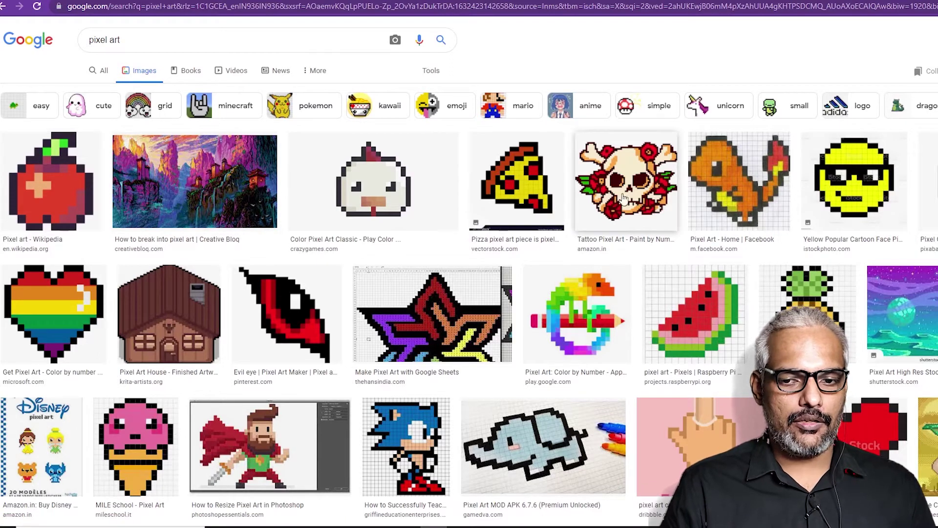
key("ctrl+t")
left_click(128, 5)
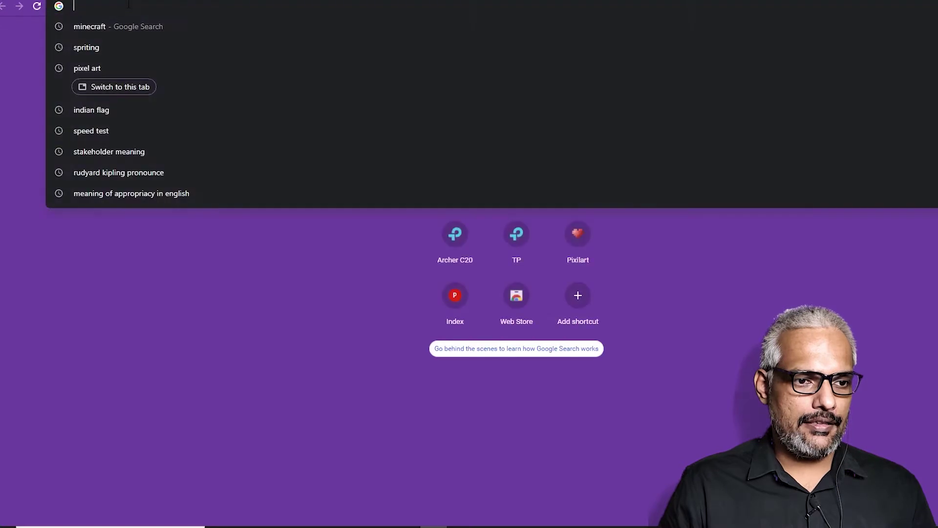
type("mine")
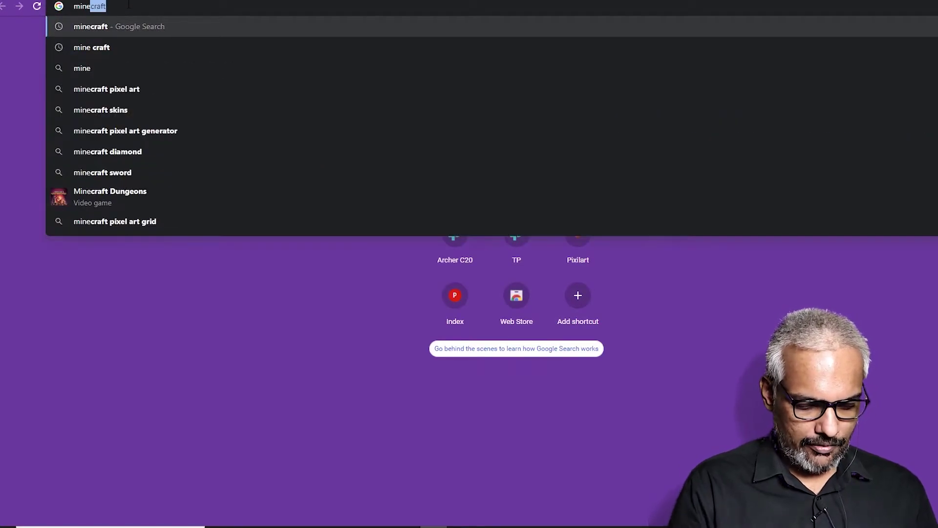
type("craft")
key("Return")
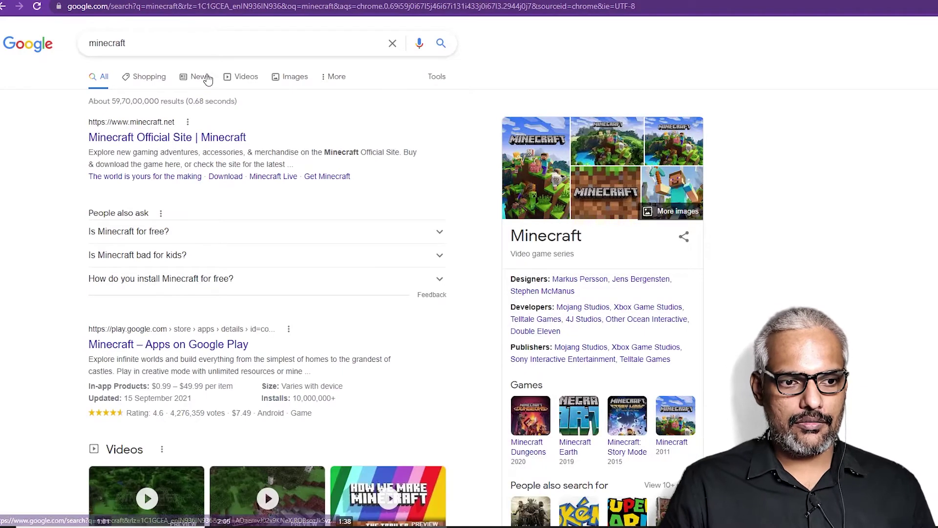
left_click(295, 79)
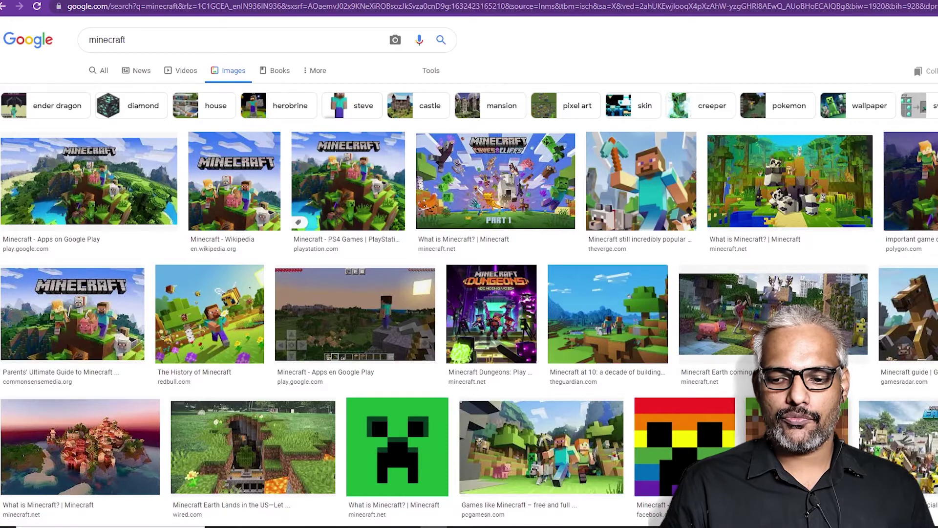
left_click(19, 6)
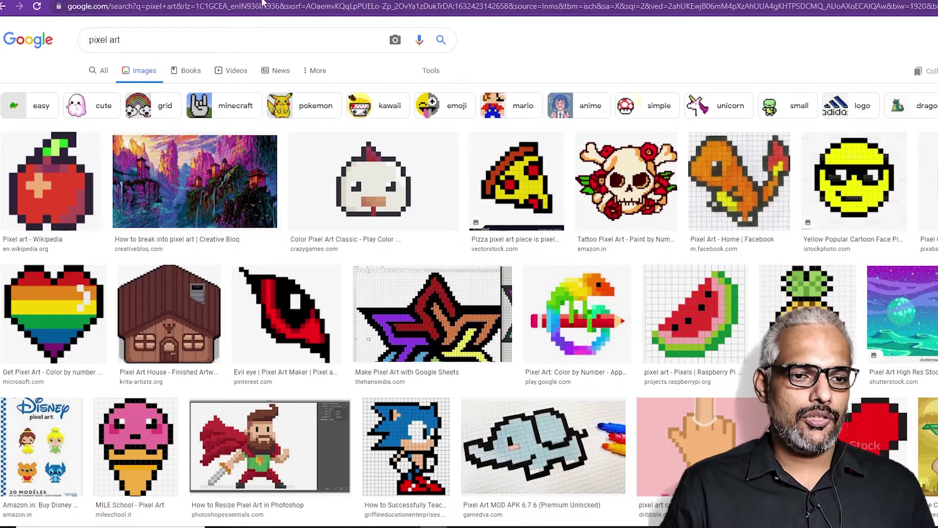
Search Google for "indian flag pixel art" in a new tab and show the image results
key("ctrl+t")
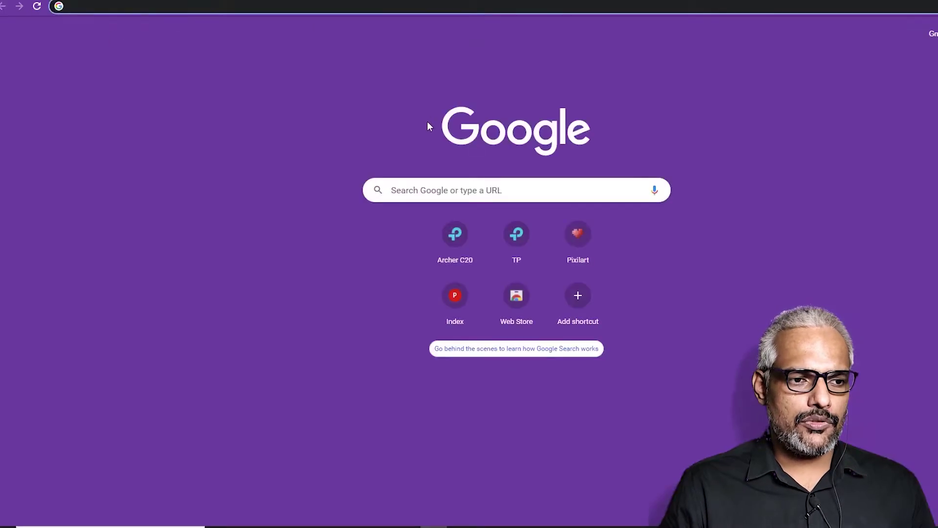
left_click(406, 195)
type("in")
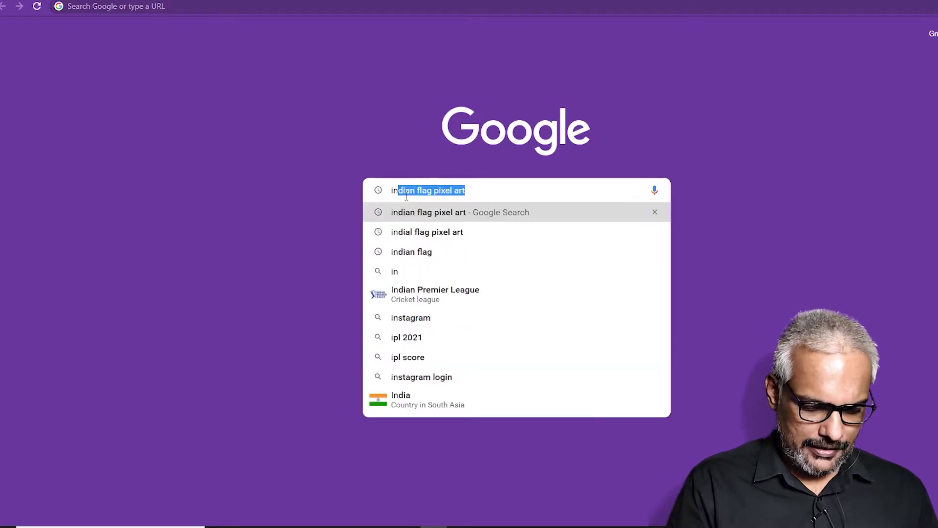
type("dian flag")
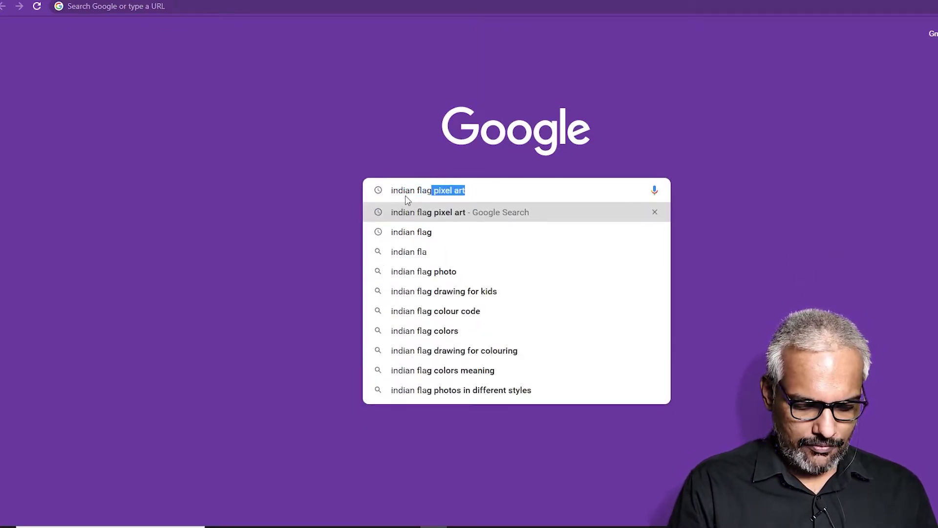
left_click(428, 231)
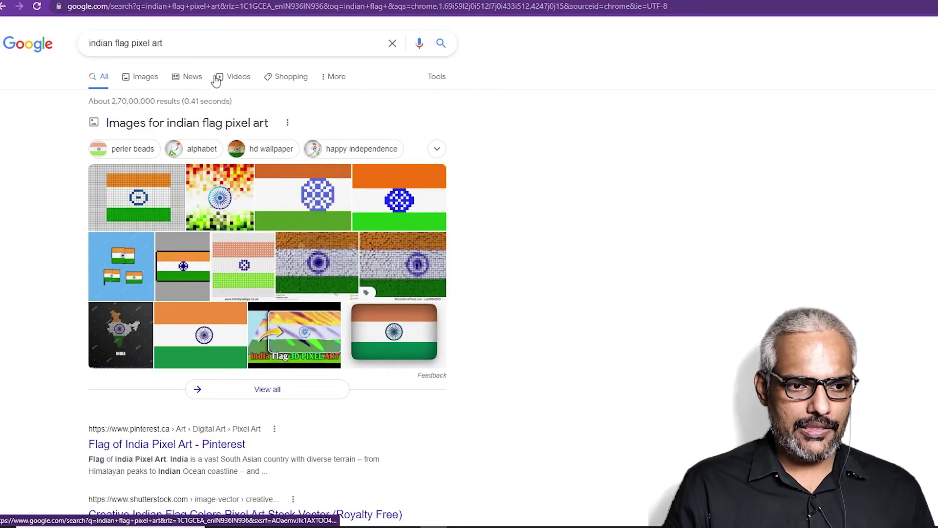
left_click(143, 78)
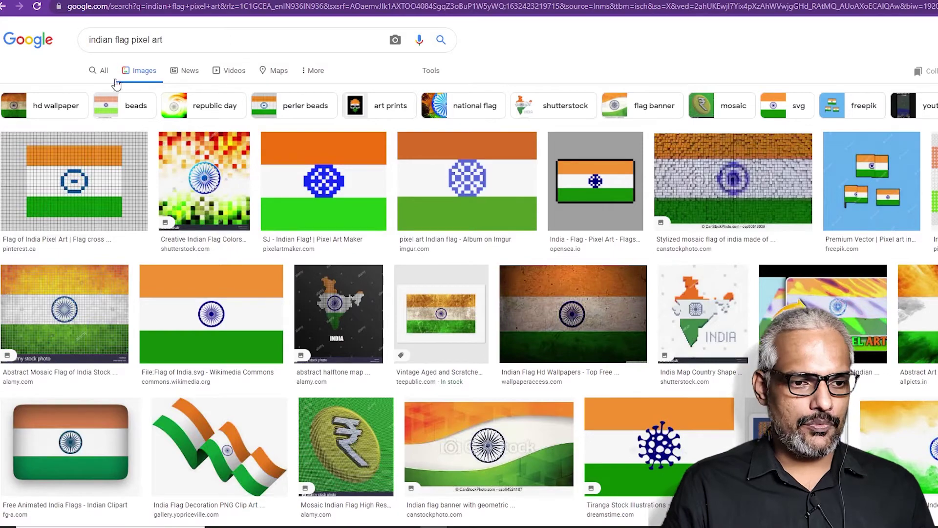
Open the gridded Flag of India Pixel Art image from pinterest.ca and copy the image
left_click(85, 177)
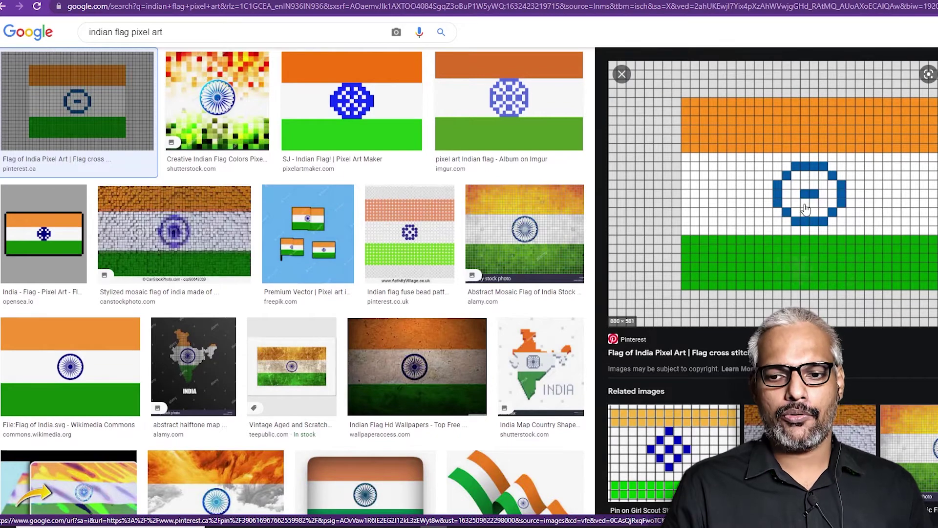
right_click(783, 133)
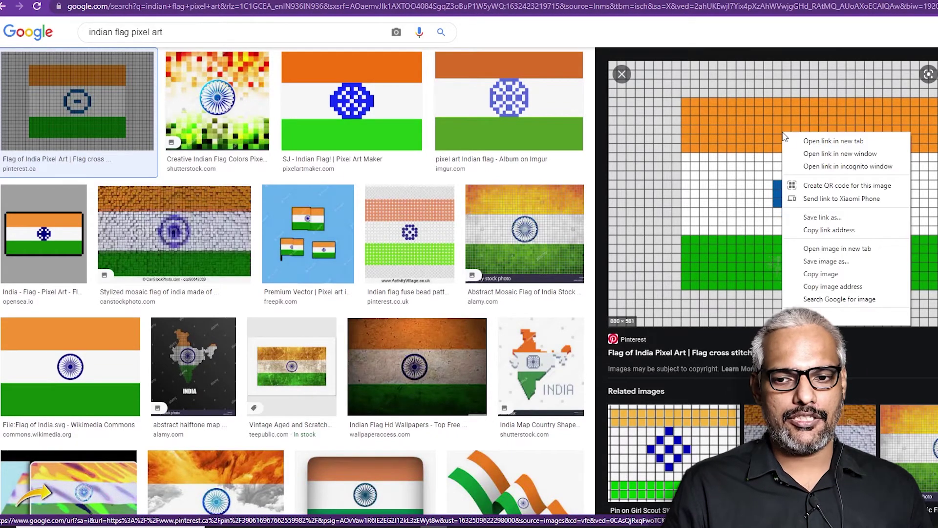
left_click(821, 275)
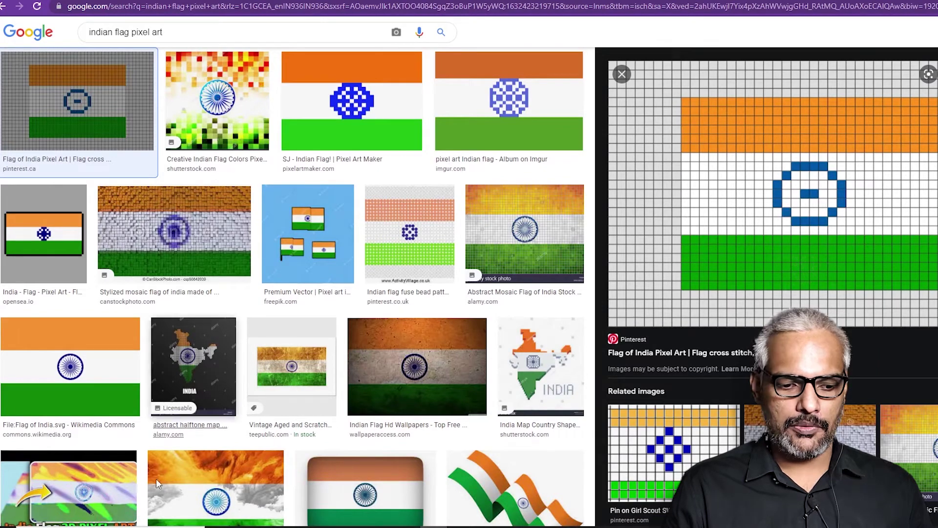
Launch Excel, create a blank workbook and maximize its window
left_click(166, 526)
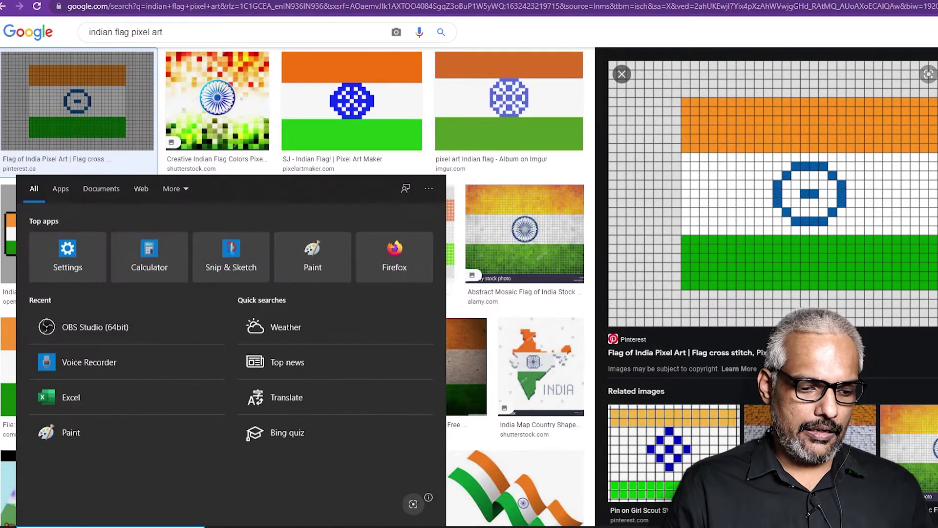
type("exce")
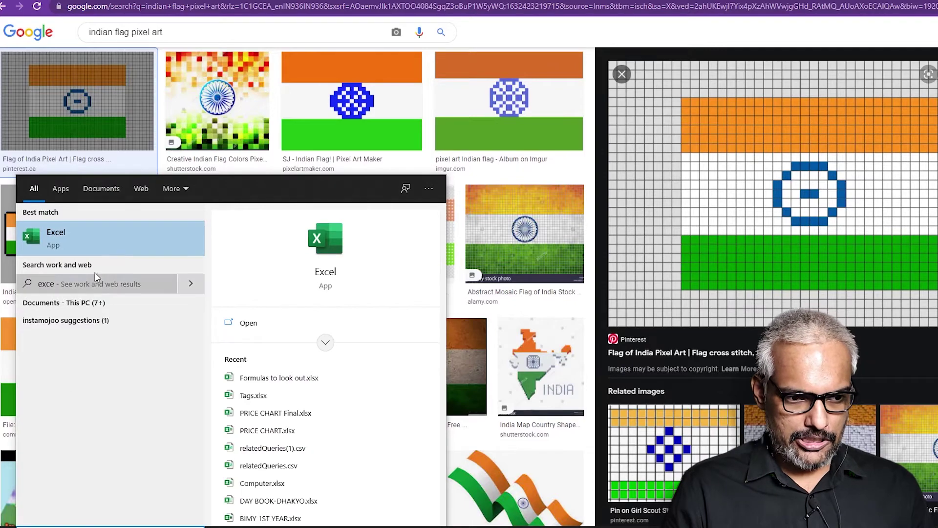
left_click(88, 242)
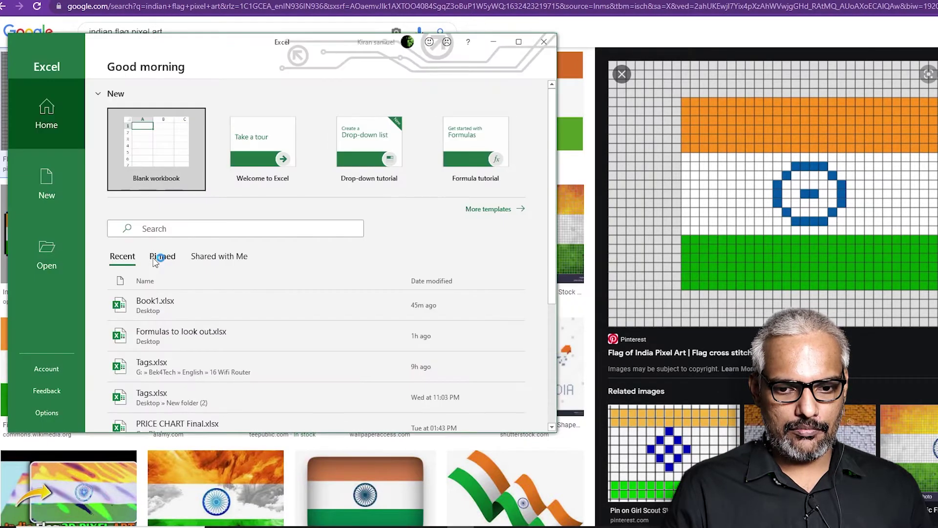
left_click(175, 152)
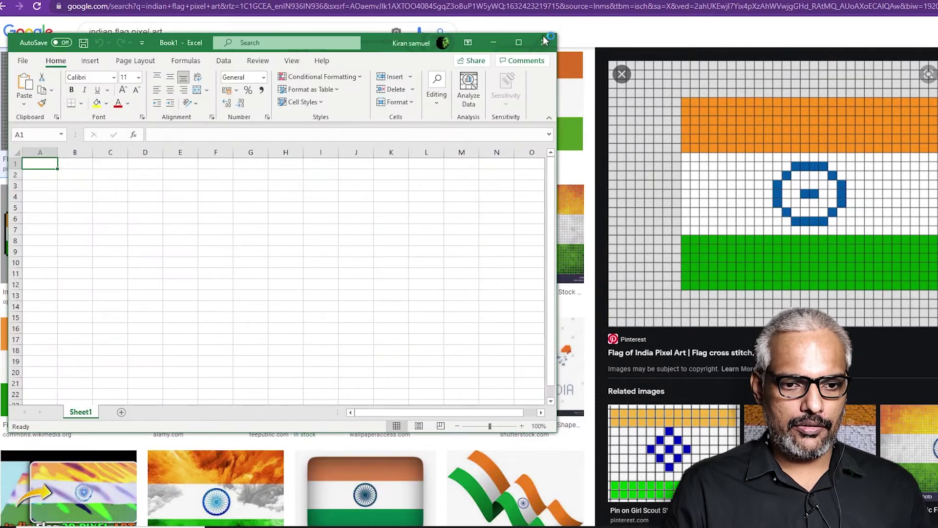
left_click(519, 42)
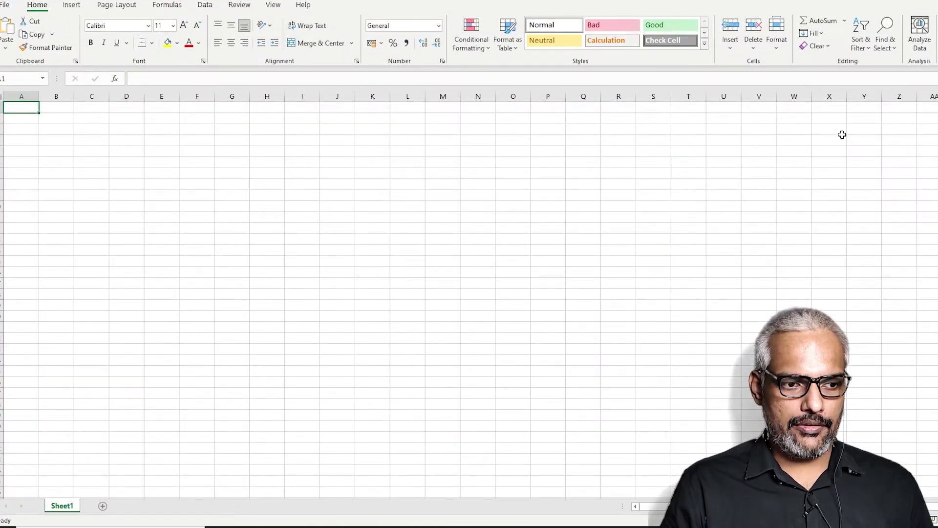
Paste the copied flag picture into the sheet and move it so its upper-left corner sits at about cell O3
left_click(556, 185)
key("ctrl+v")
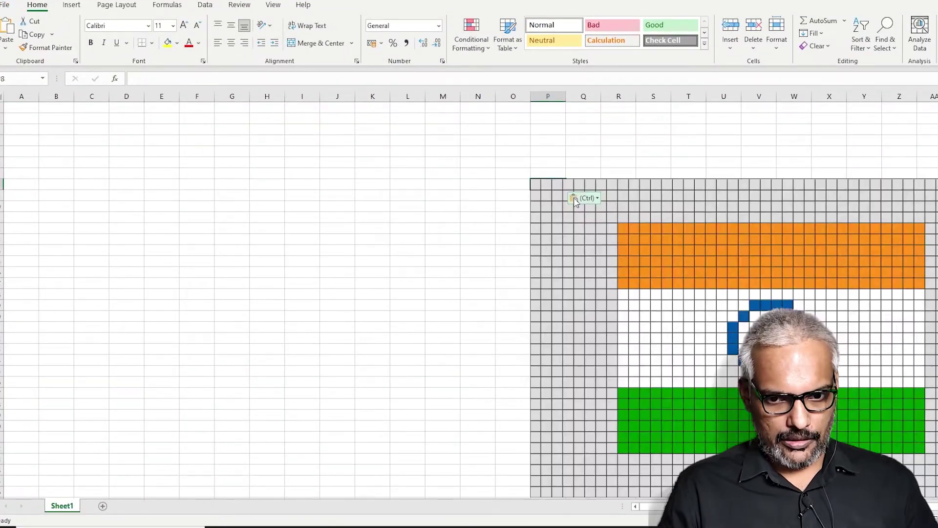
left_click(658, 225)
left_click_drag(659, 225, 643, 184)
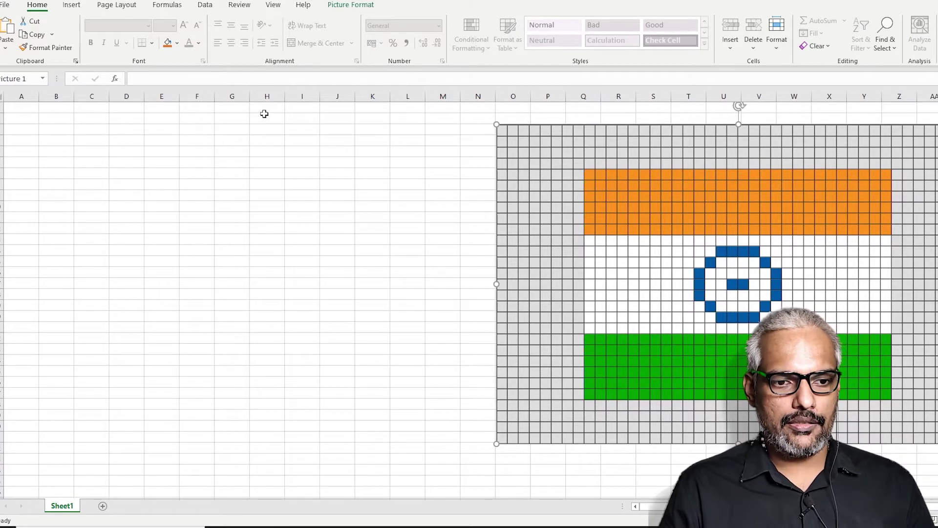
left_click(334, 111)
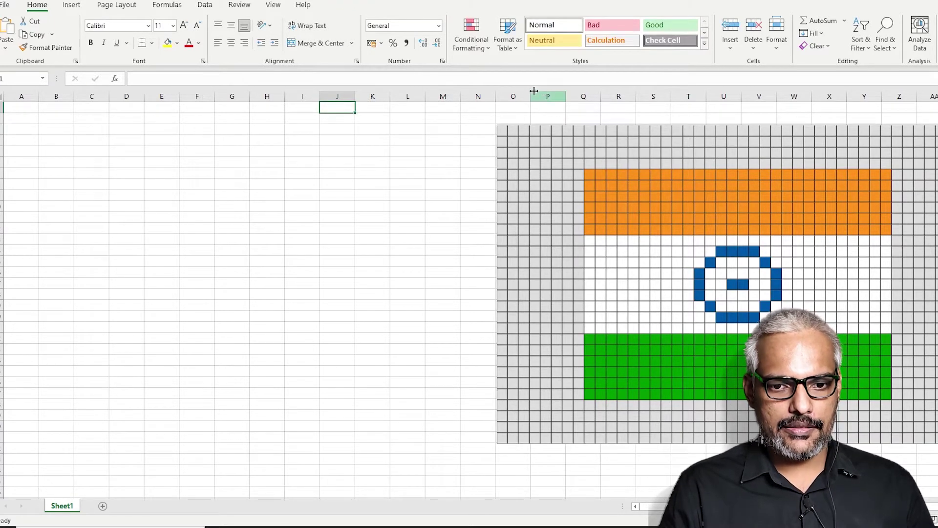
left_click(503, 126)
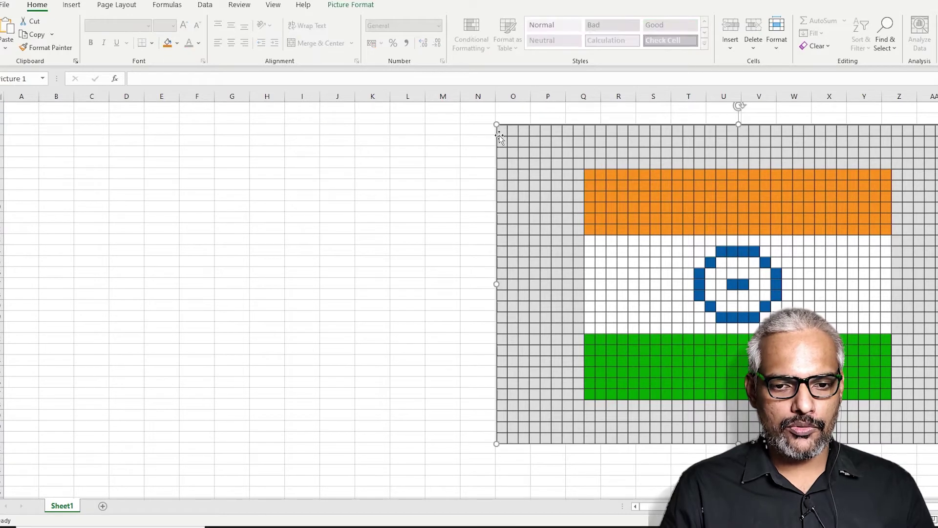
left_click(374, 175)
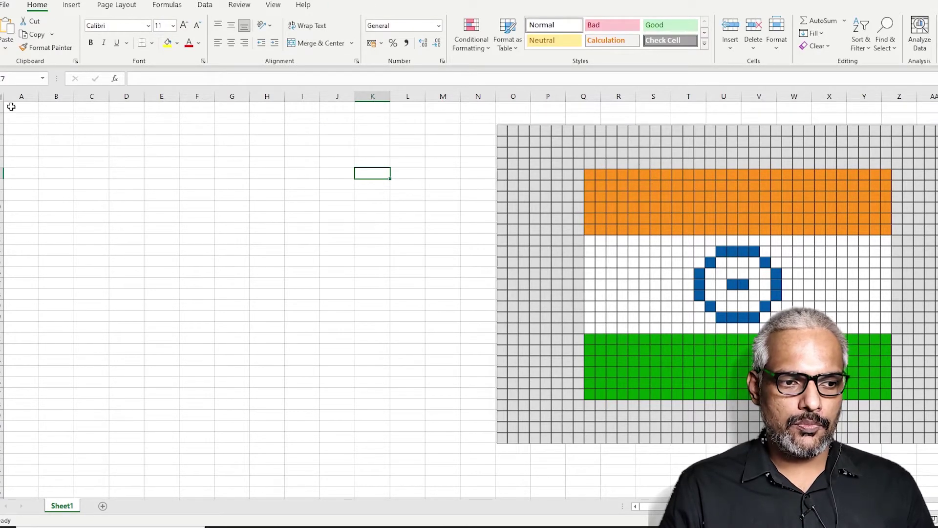
left_click(24, 118)
key("ctrl+a")
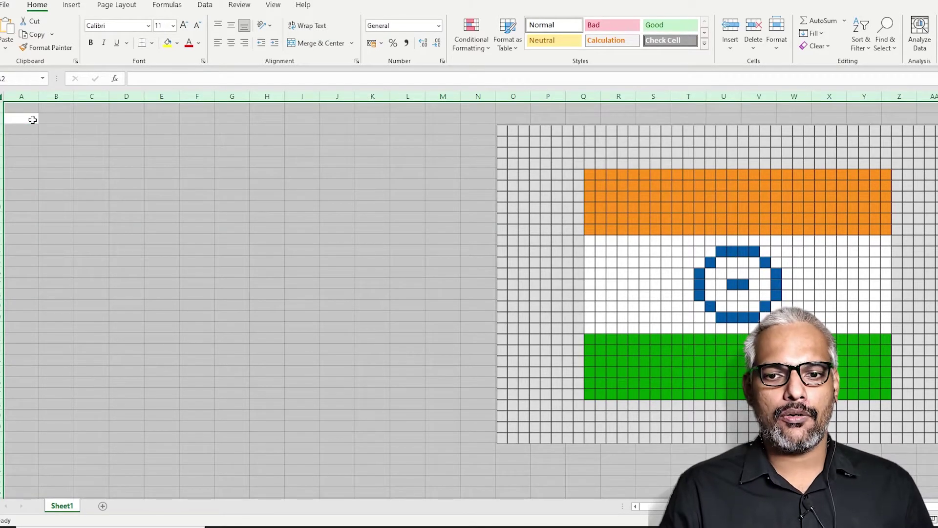
left_click(90, 191)
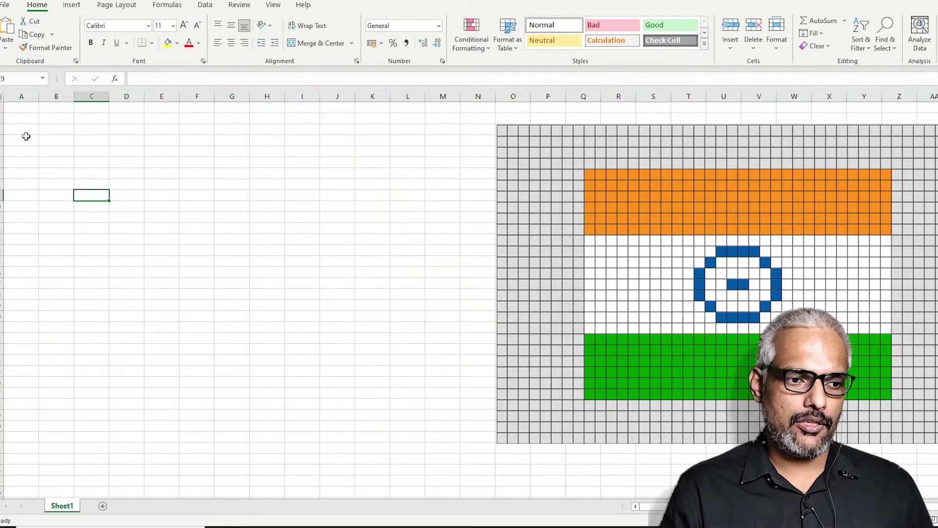
Narrow all columns of the sheet into square cells matching the flag picture's grid, and nudge the picture into line with the cells
left_click(1, 98)
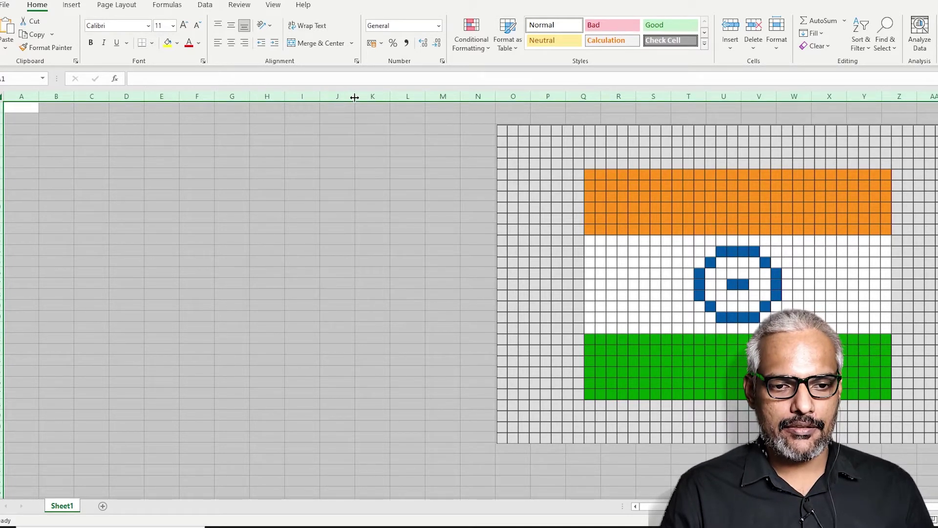
left_click_drag(354, 98, 308, 97)
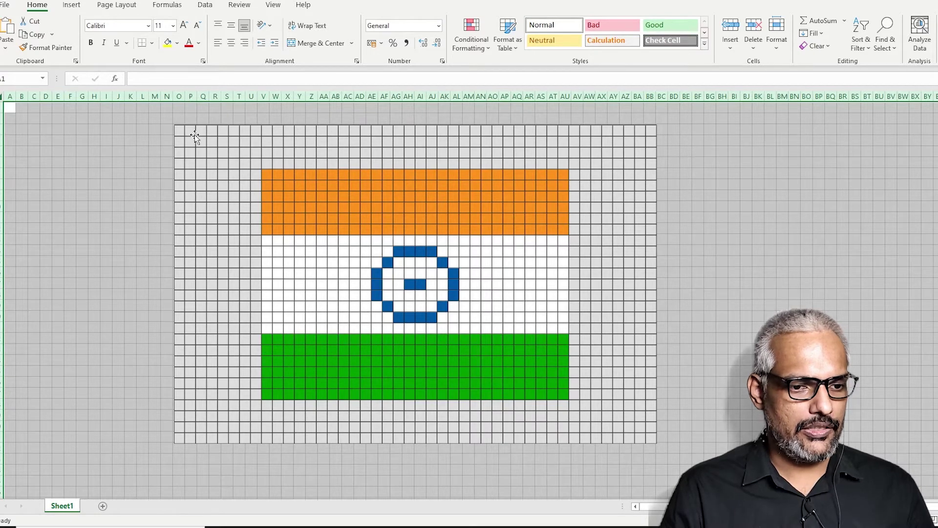
left_click(212, 140)
left_click_drag(198, 138, 200, 133)
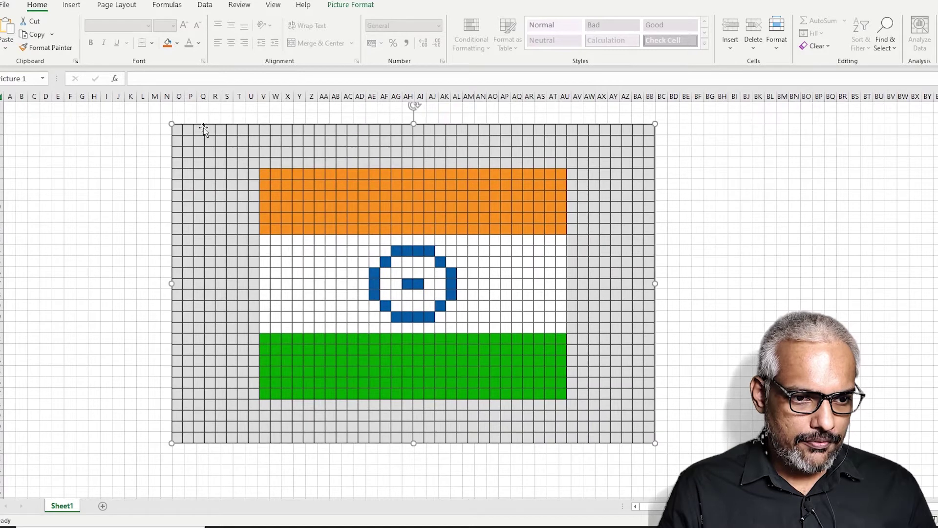
left_click_drag(185, 99, 182, 98)
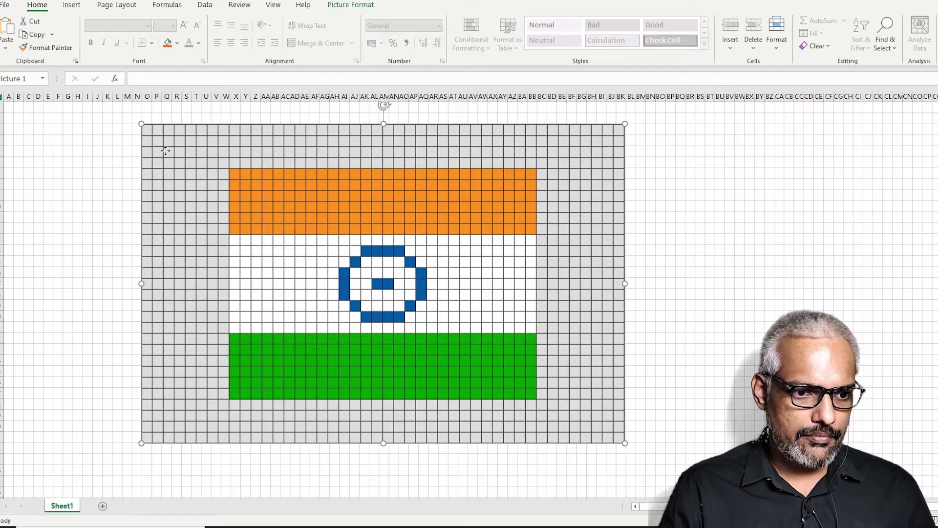
Fine-tune the row height against the flag picture's grid squares and deselect the picture
left_click(151, 124)
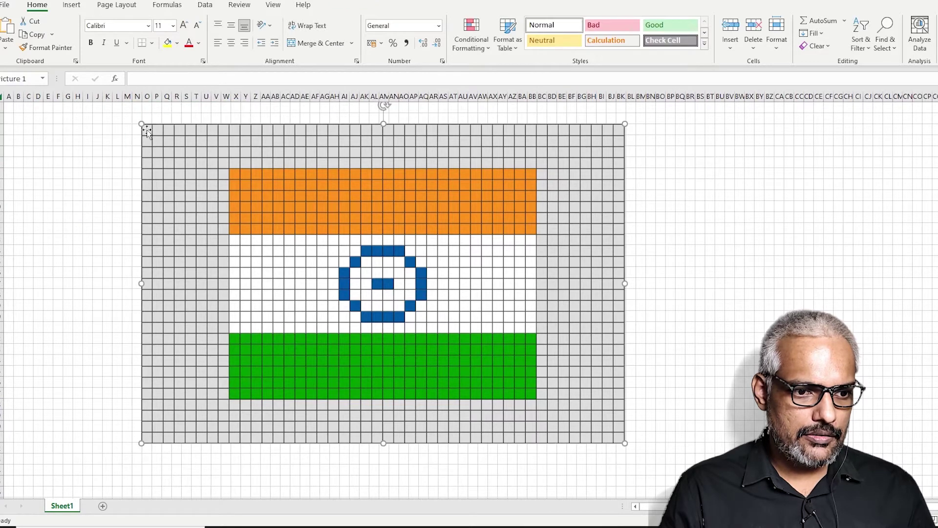
left_click(150, 128)
left_click(149, 128)
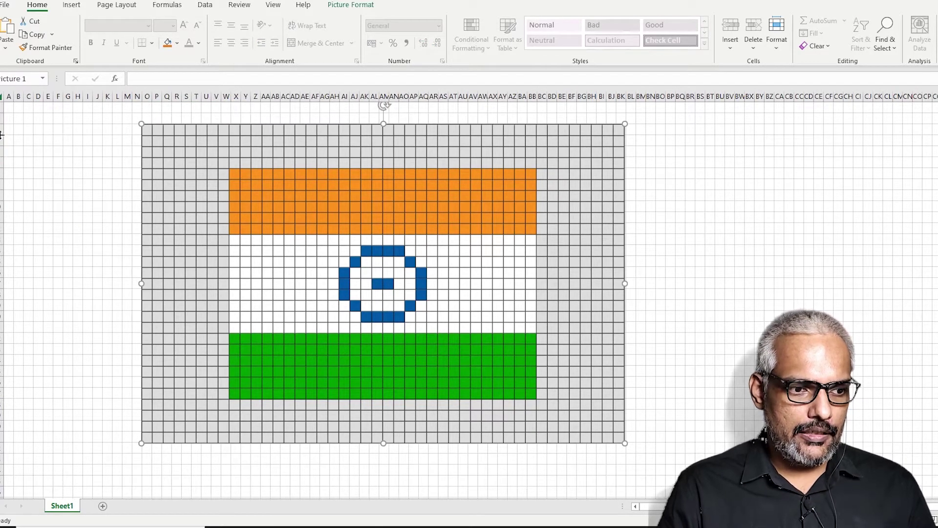
left_click_drag(1, 134, 2, 135)
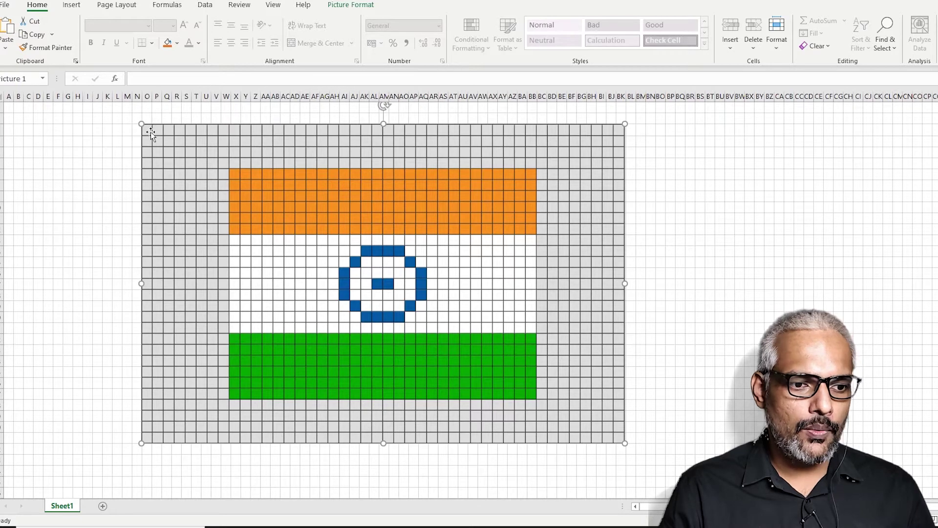
left_click(168, 105)
left_click(167, 140)
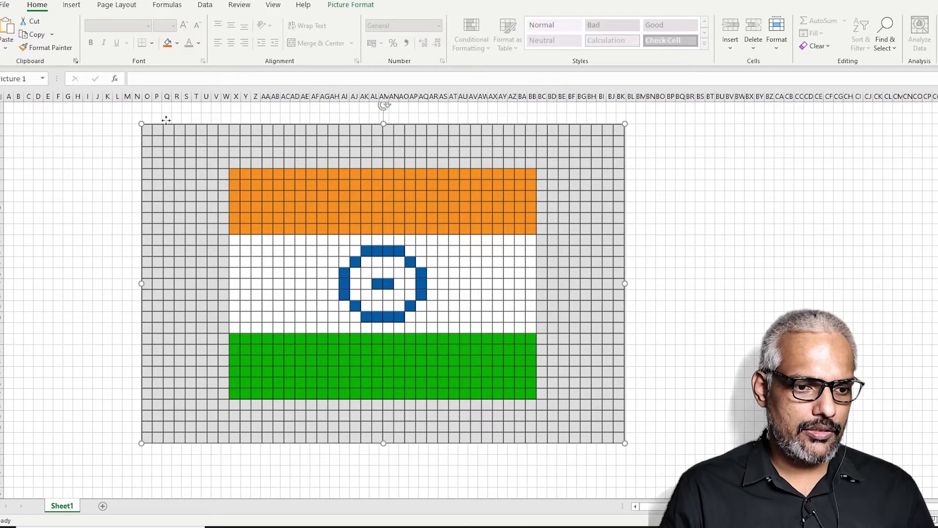
left_click(99, 130)
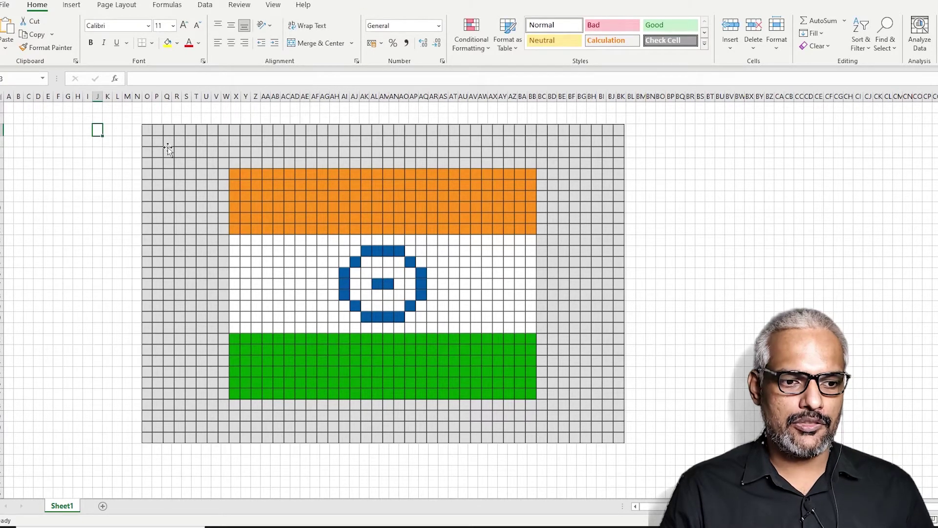
Move the flag picture to start at column BA and crop its grey margin to one grid square on every side
left_click_drag(168, 148, 538, 143)
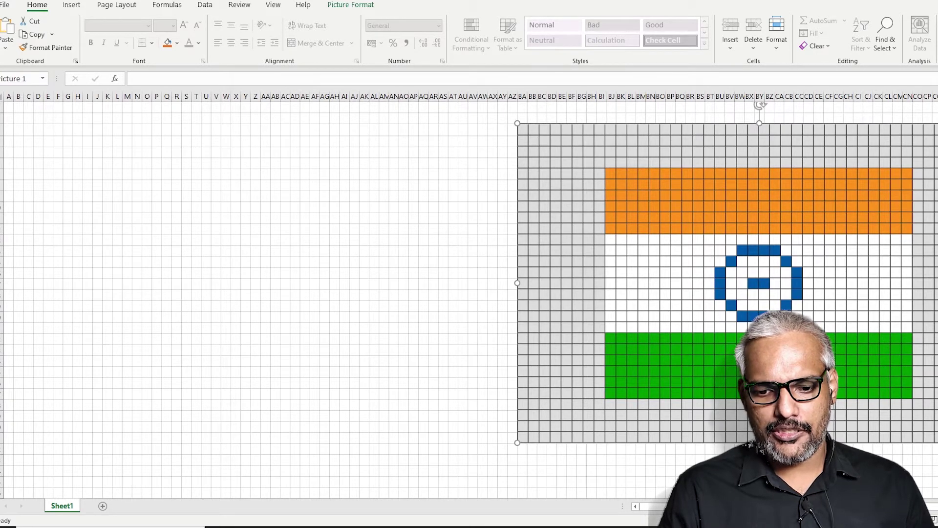
double_click(769, 233)
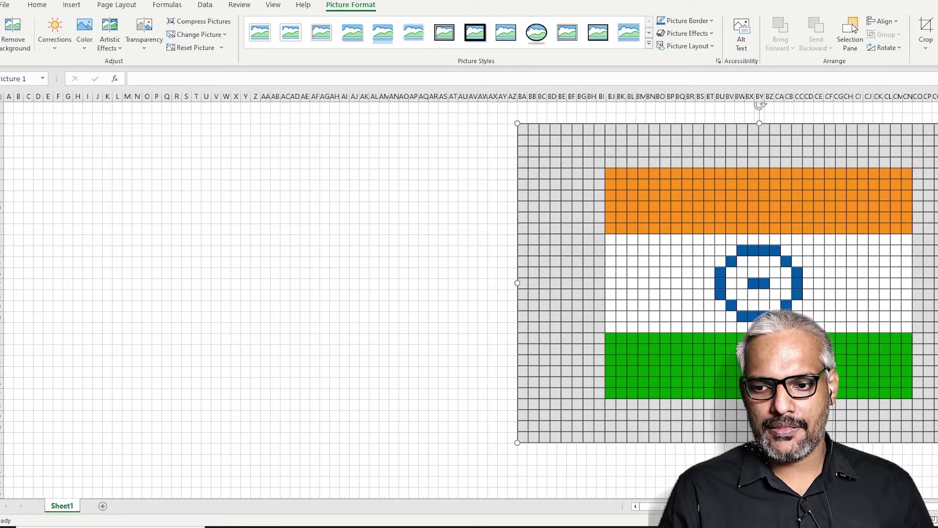
left_click(431, 285)
left_click(667, 216)
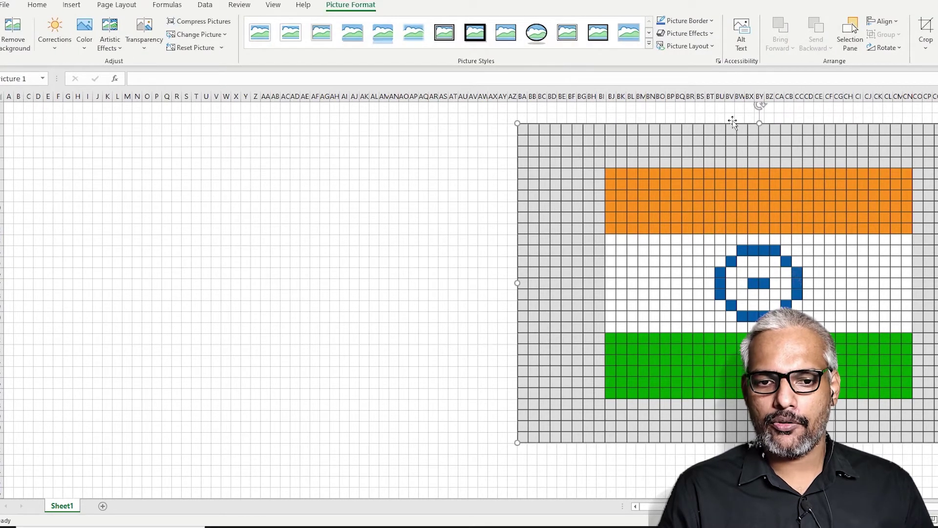
left_click(926, 26)
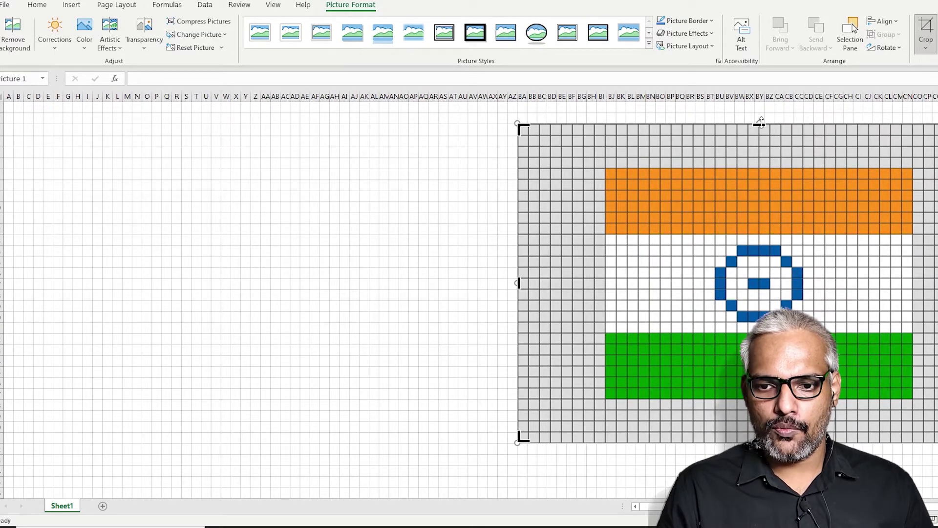
left_click_drag(760, 125, 759, 158)
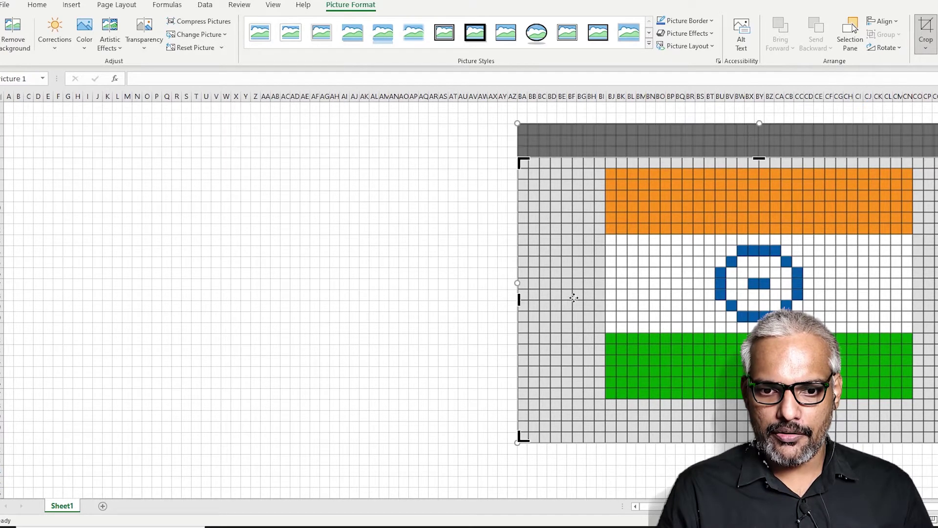
left_click_drag(519, 301, 594, 300)
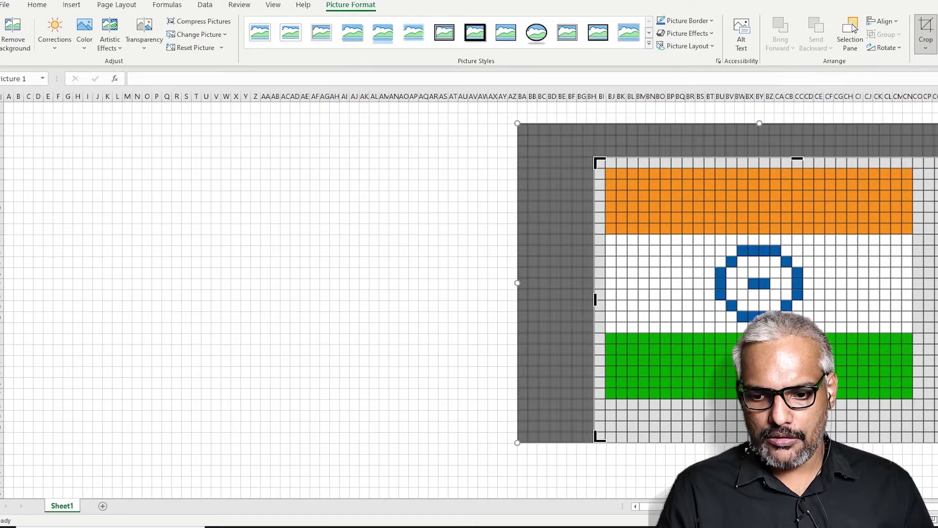
left_click_drag(797, 442, 797, 409)
left_click_drag(935, 280, 923, 281)
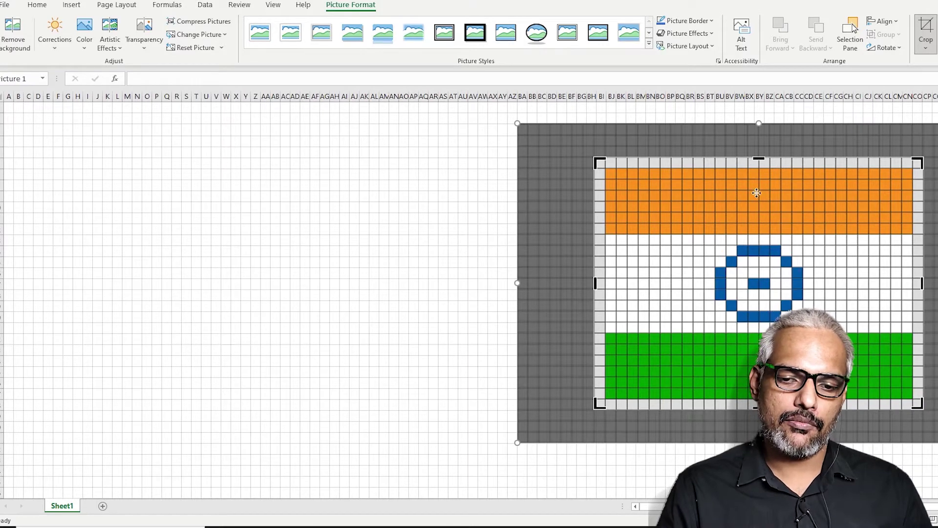
left_click(385, 219)
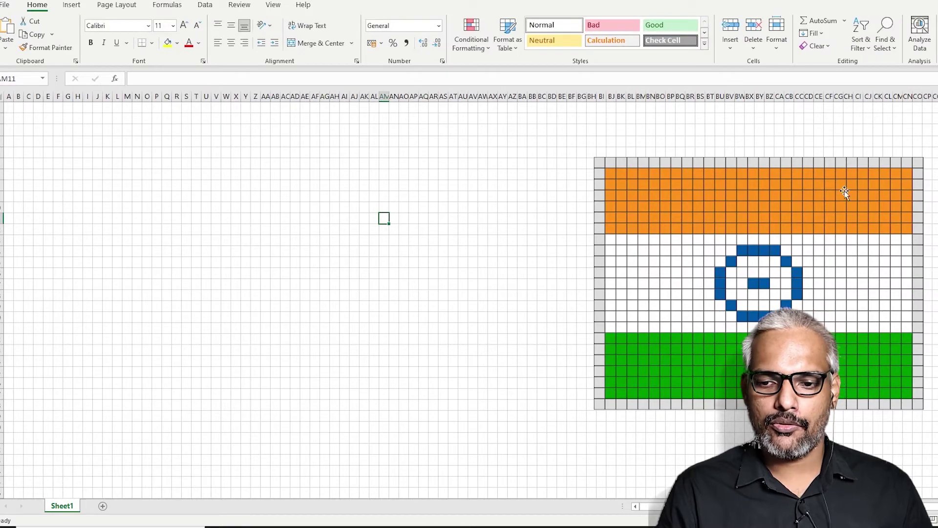
Move the cropped flag picture so its upper-left corner sits at about cell AI4, and deselect it
left_click(405, 219)
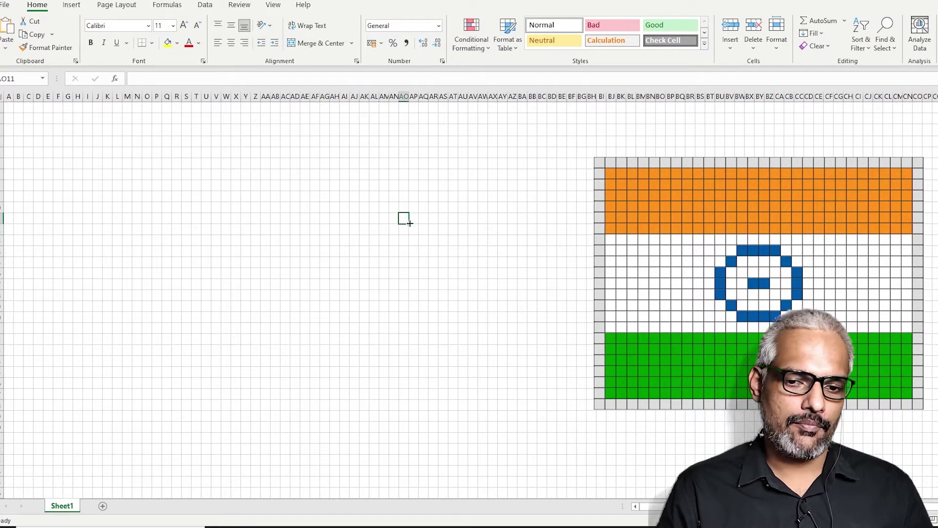
left_click(635, 224)
left_click_drag(778, 238, 522, 215)
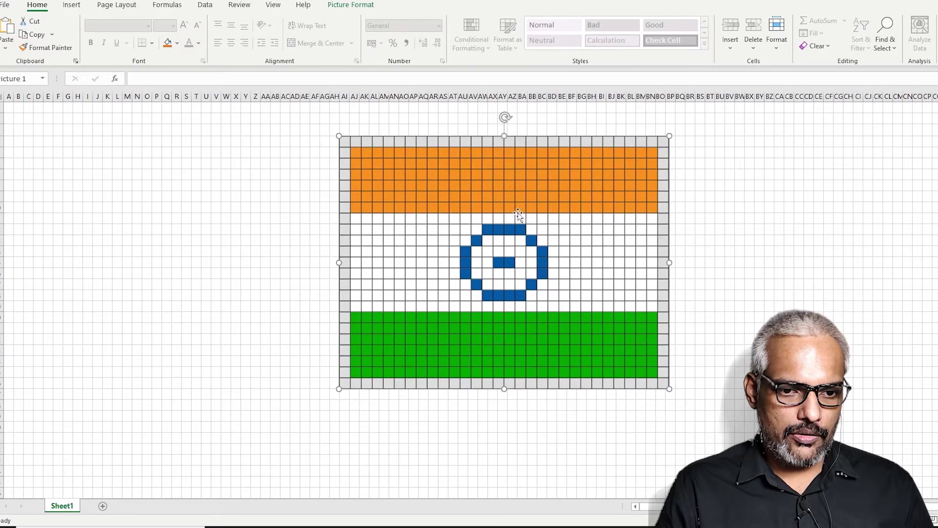
left_click(207, 207)
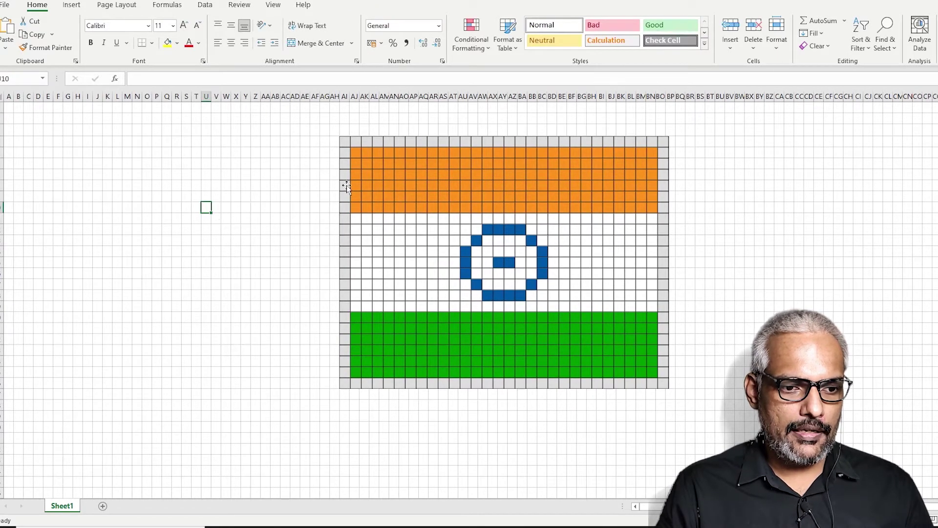
Enter 1 in cell AJ2 and fill it across to BN2, above the flag's columns
left_click(360, 154)
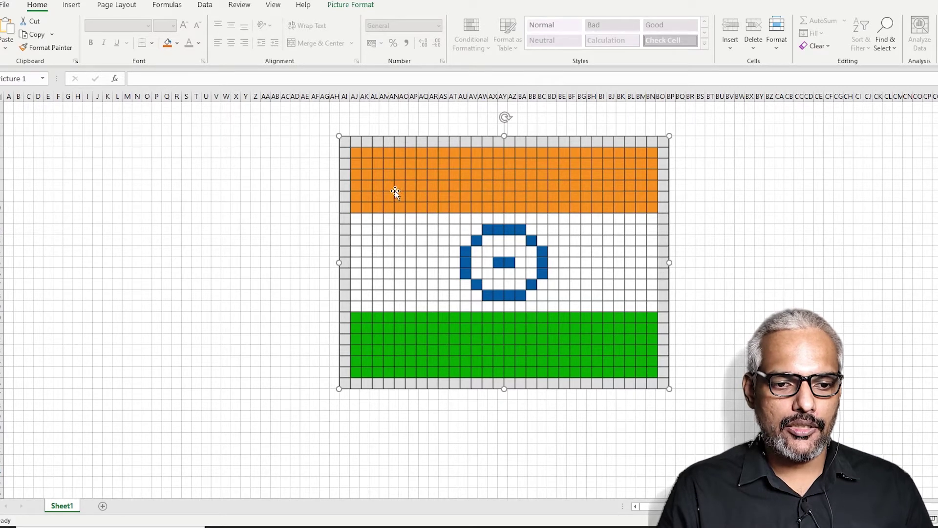
left_click(350, 118)
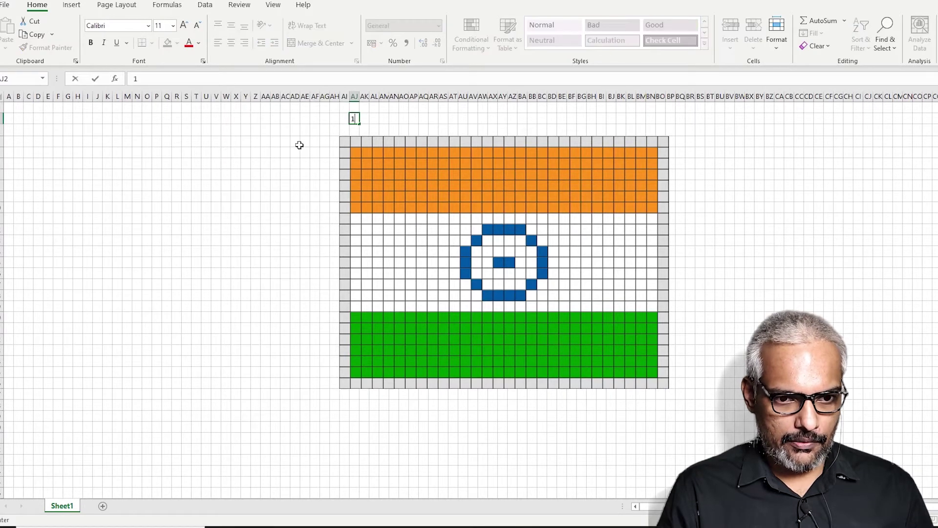
type("1")
left_click_drag(436, 124, 659, 116)
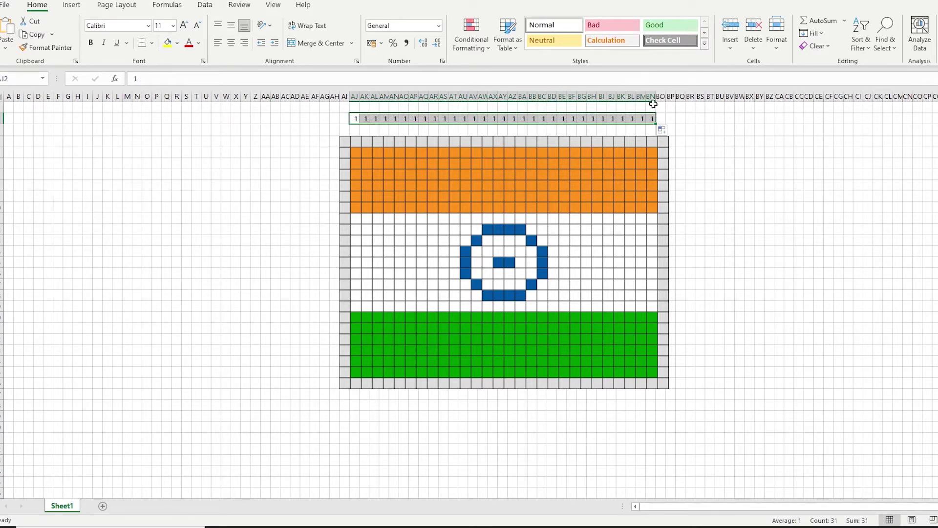
Enter 1 in cell AG5 and fill it down to AG25, beside the flag's rows
left_click(320, 156)
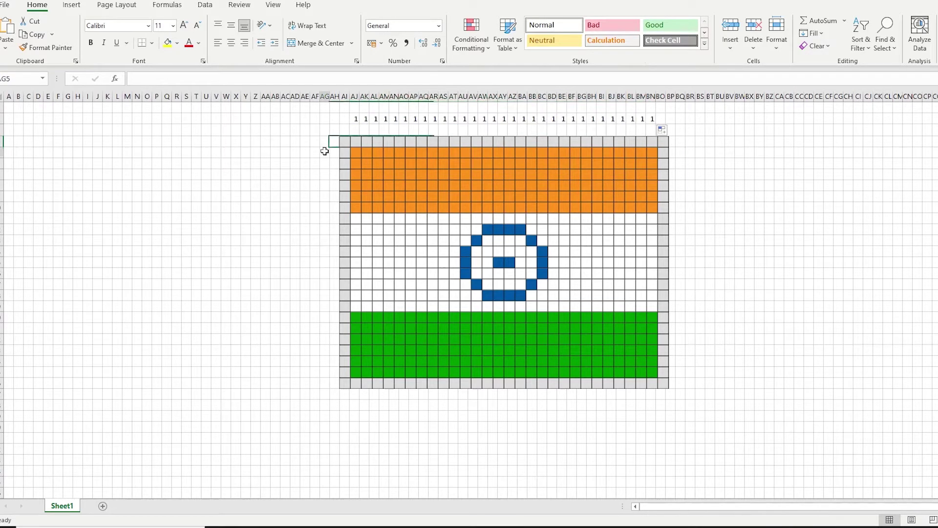
type("1")
left_click(325, 154)
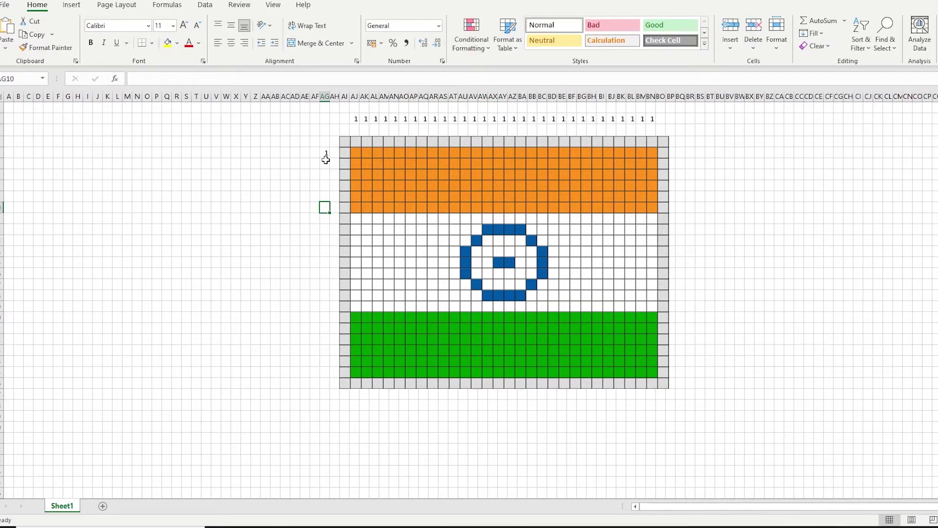
left_click_drag(331, 158, 308, 377)
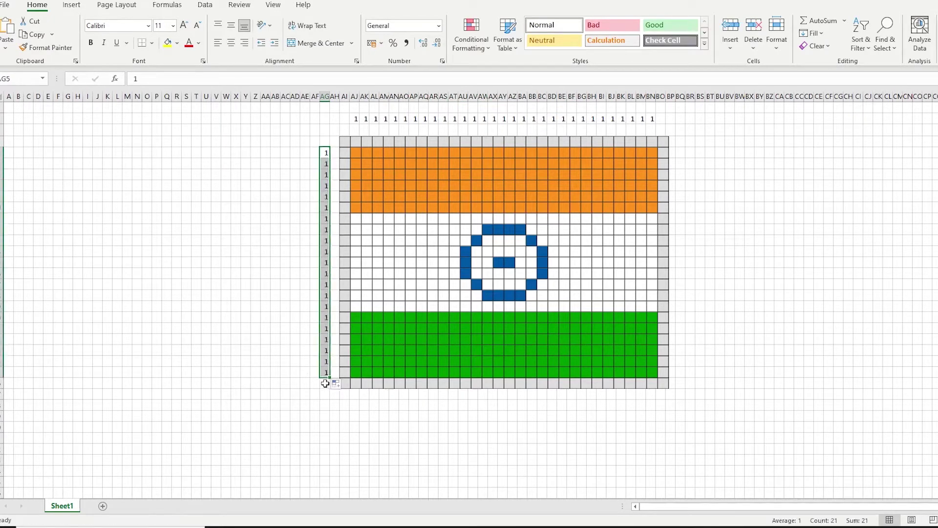
Count the flag's columns and rows by selecting the ones in AJ2:BN2 and in AG5:AG25
left_click_drag(353, 119, 654, 118)
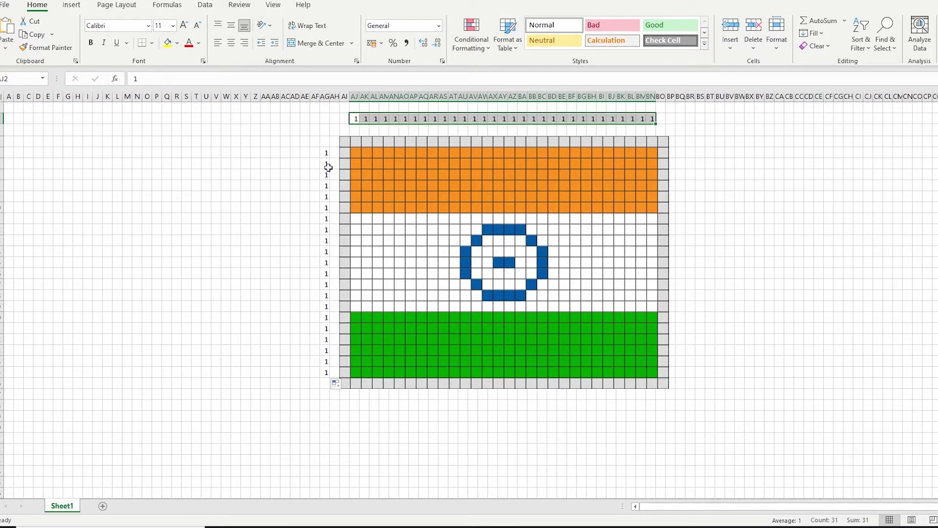
left_click_drag(325, 153, 326, 375)
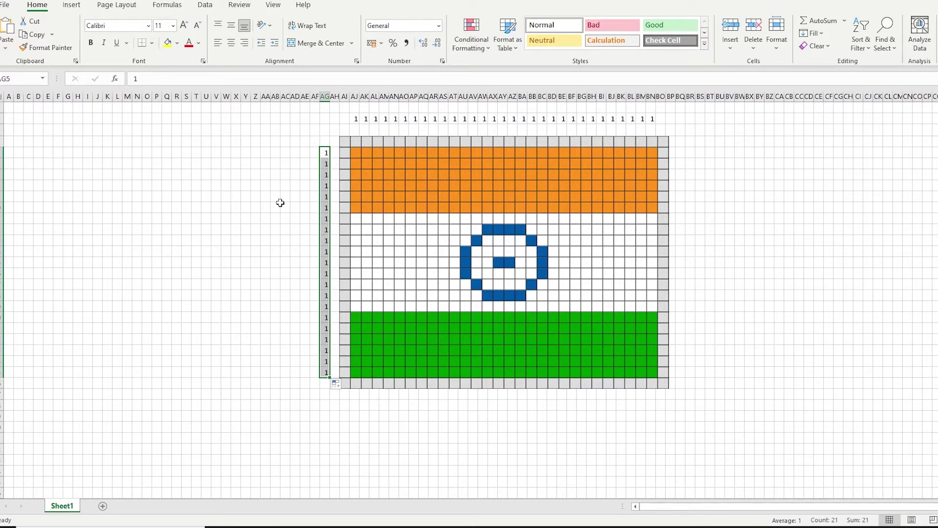
left_click(253, 314)
Count the orange stripe's rows from AG5:AG10 and enter 6 in BQ7 beside the stripe
left_click_drag(324, 153, 324, 208)
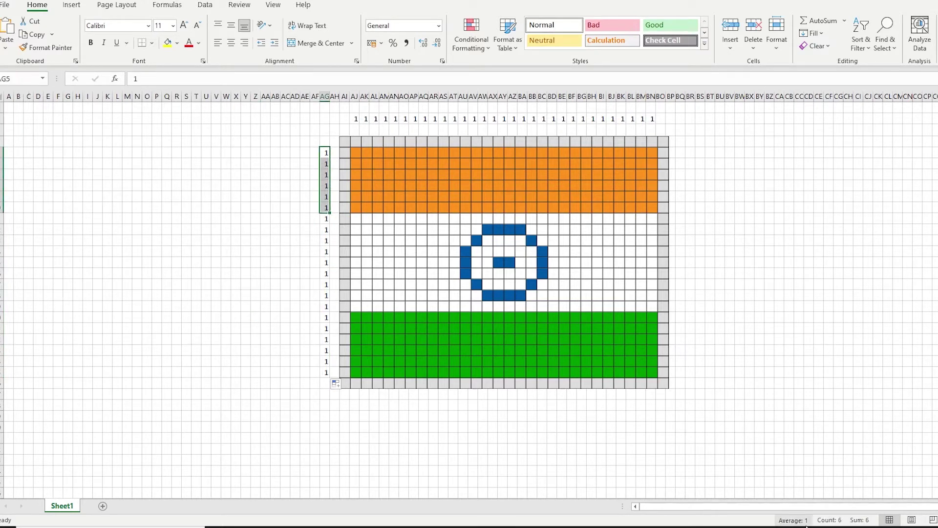
left_click(680, 174)
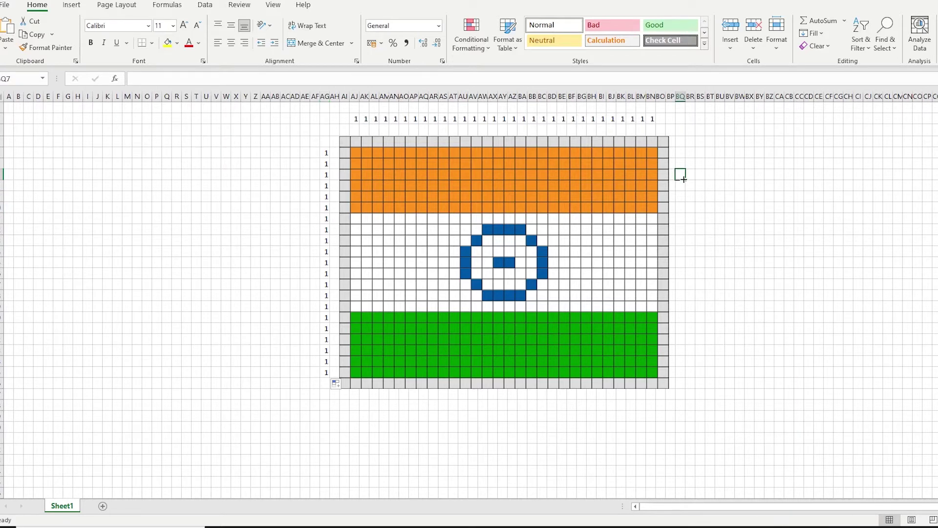
type("6")
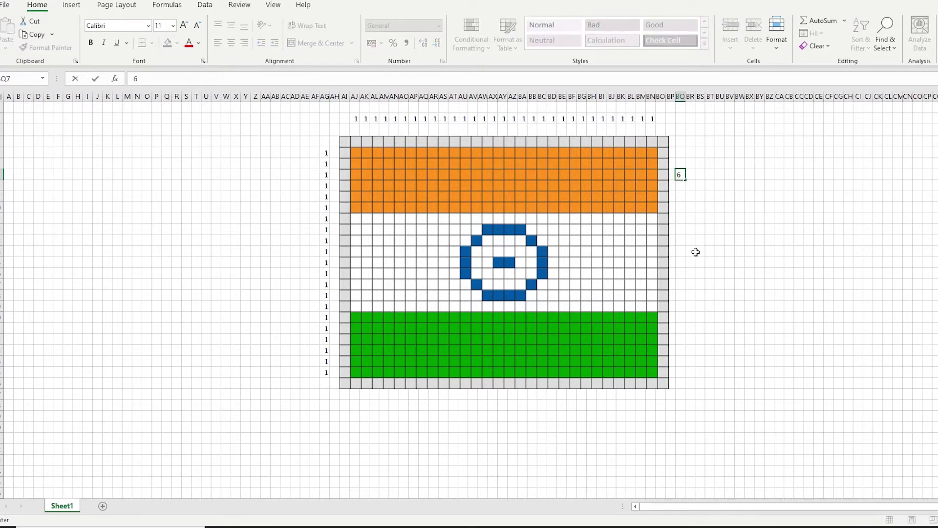
Count the white stripe's rows from AG11:AG19 and enter 9 in BQ15 beside the stripe
left_click_drag(326, 219, 327, 307)
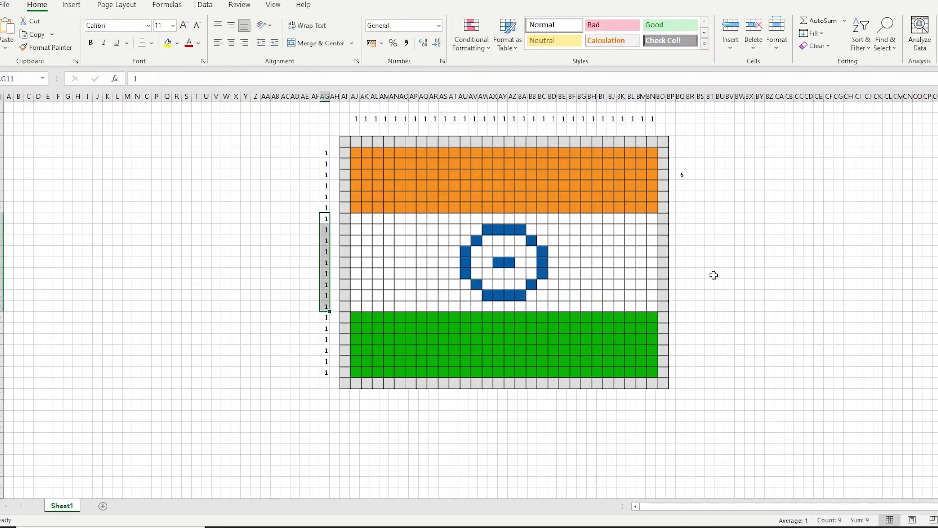
left_click(689, 262)
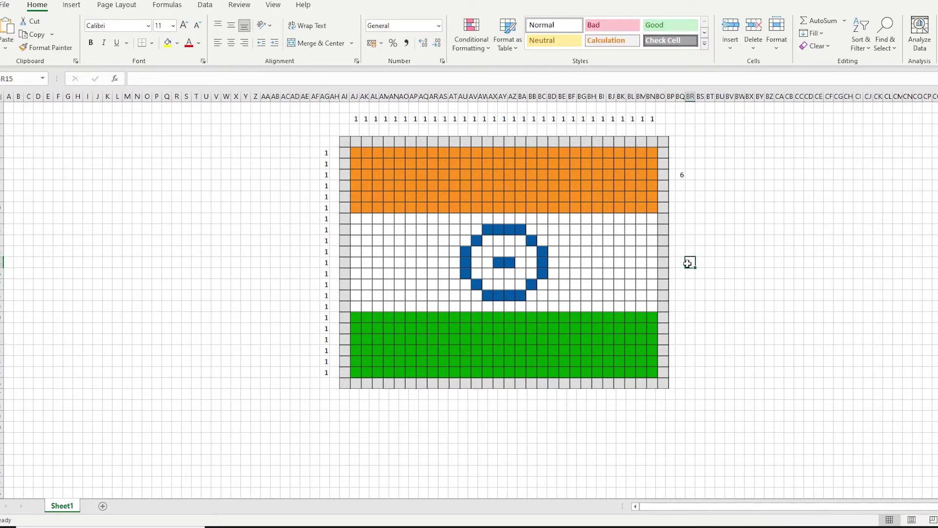
left_click(680, 264)
type("9")
left_click(719, 326)
Count the green stripe's rows from AG20:AG25 and enter 6 in BQ22 beside the stripe
left_click_drag(324, 319, 326, 374)
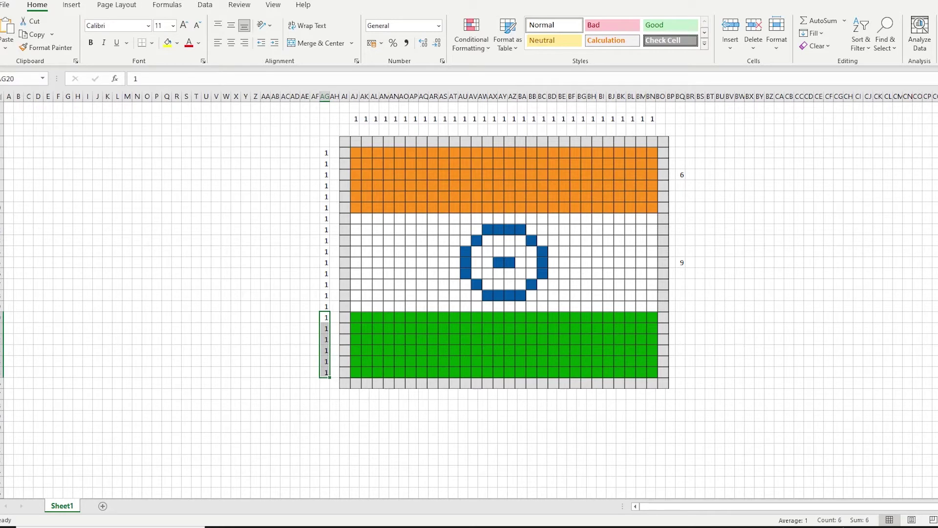
left_click(681, 339)
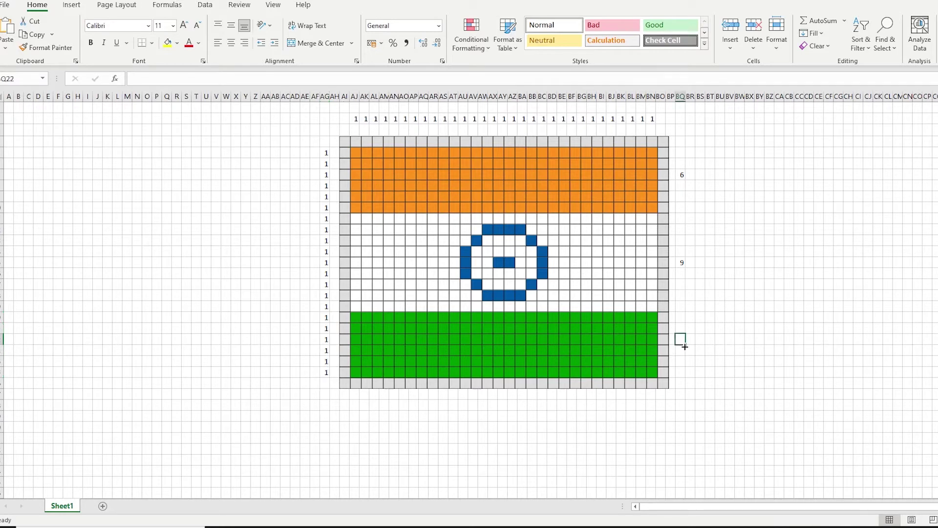
type("6")
left_click(748, 383)
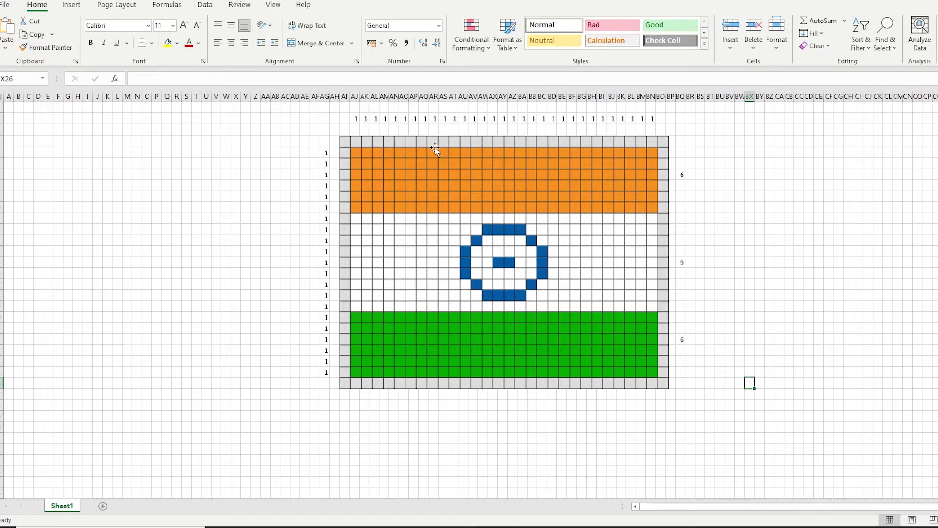
Recheck the ones above the flag and enter the column count 31 in AX28 below the picture
left_click(354, 117)
left_click_drag(354, 117, 644, 119)
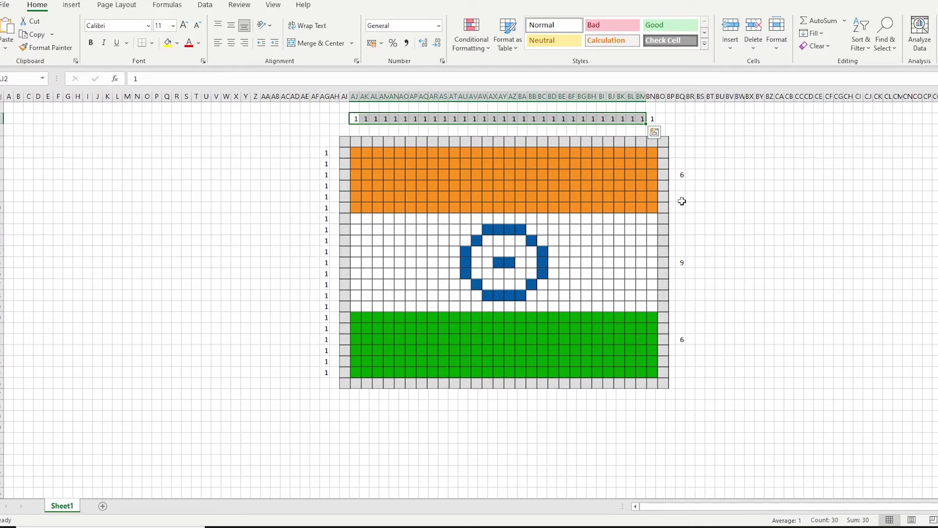
left_click(492, 406)
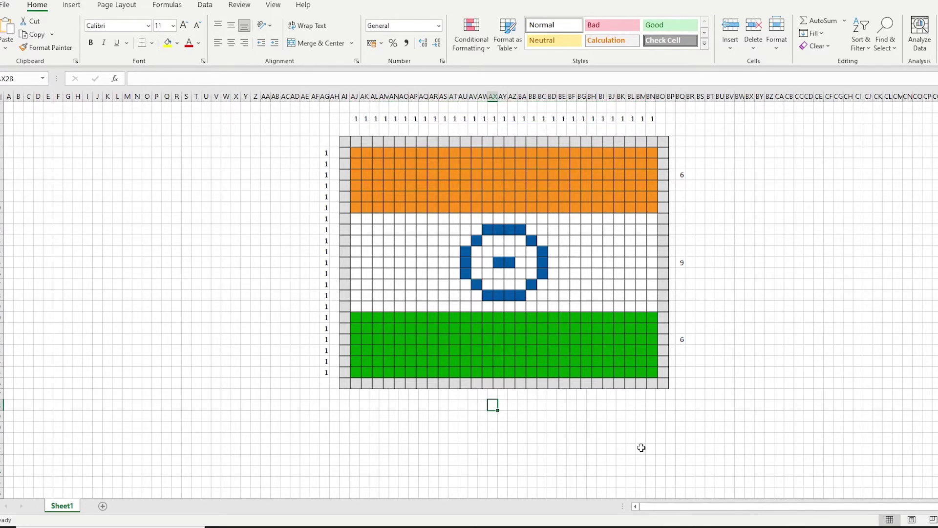
type("31")
left_click(554, 438)
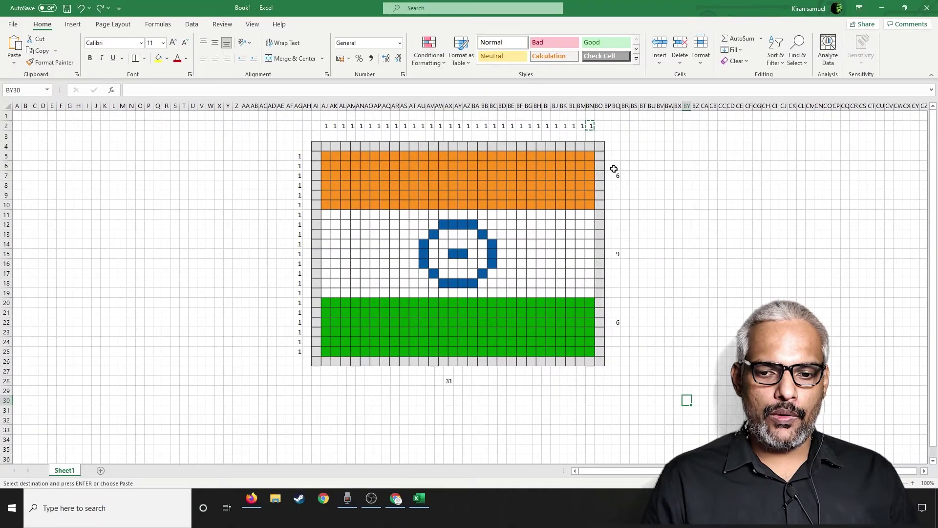
left_click(683, 164)
left_click(620, 177)
key("ctrl+v")
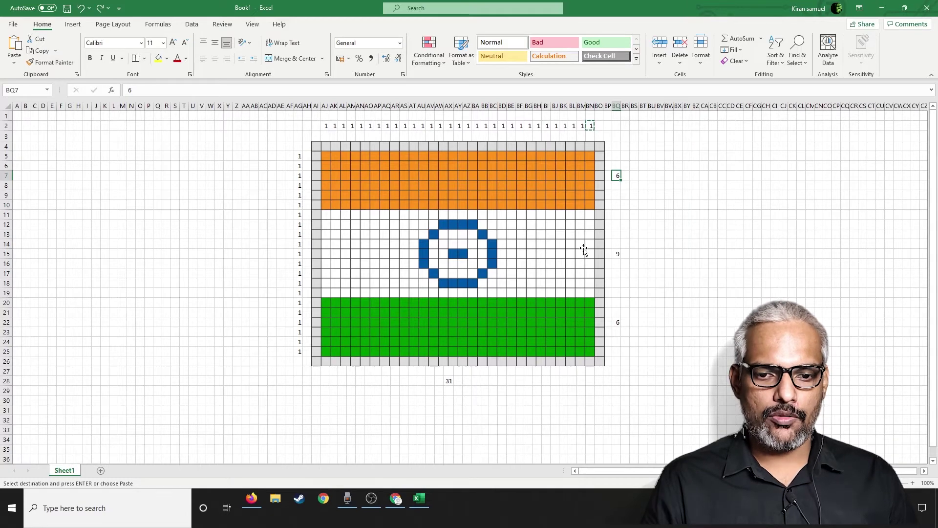
Enter 2 in AK2 and fill the series starting 1, 2 across row 2 to BN2, selecting its last cell to check
left_click(326, 125)
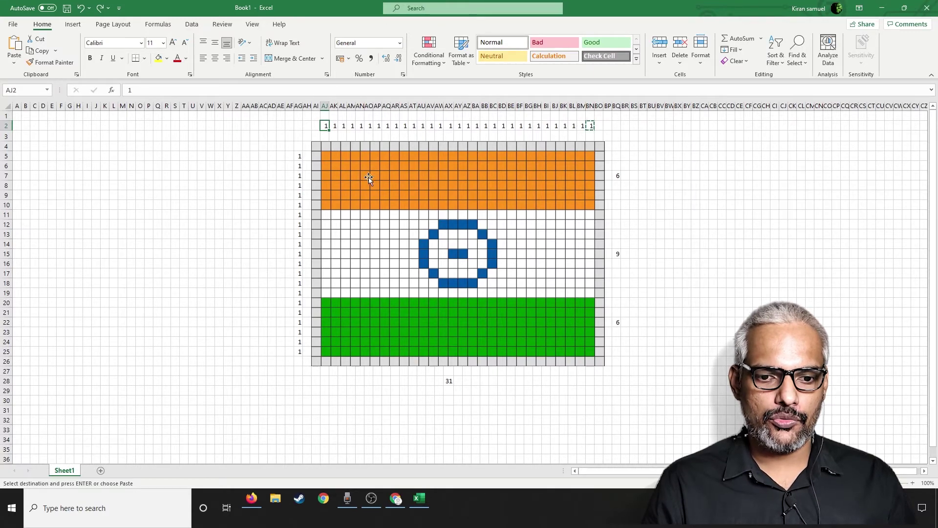
left_click(336, 124)
type("2")
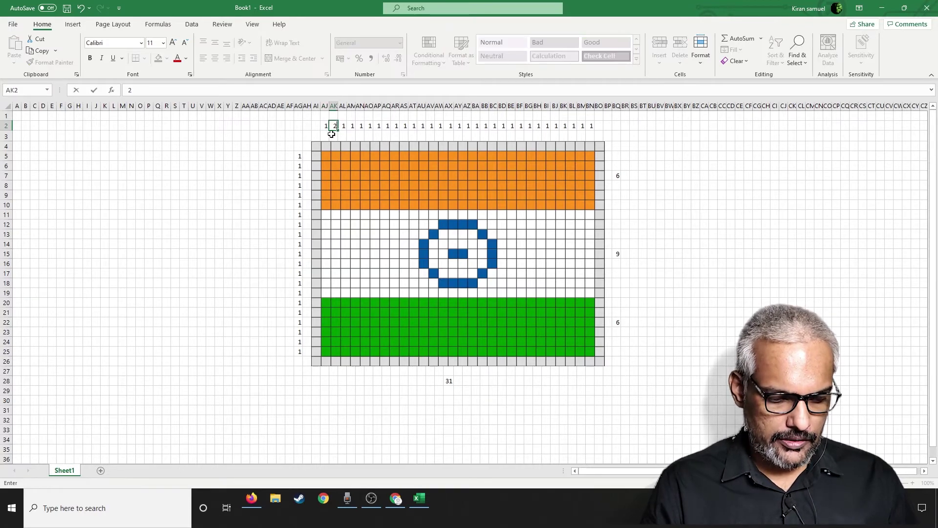
left_click_drag(324, 124, 592, 131)
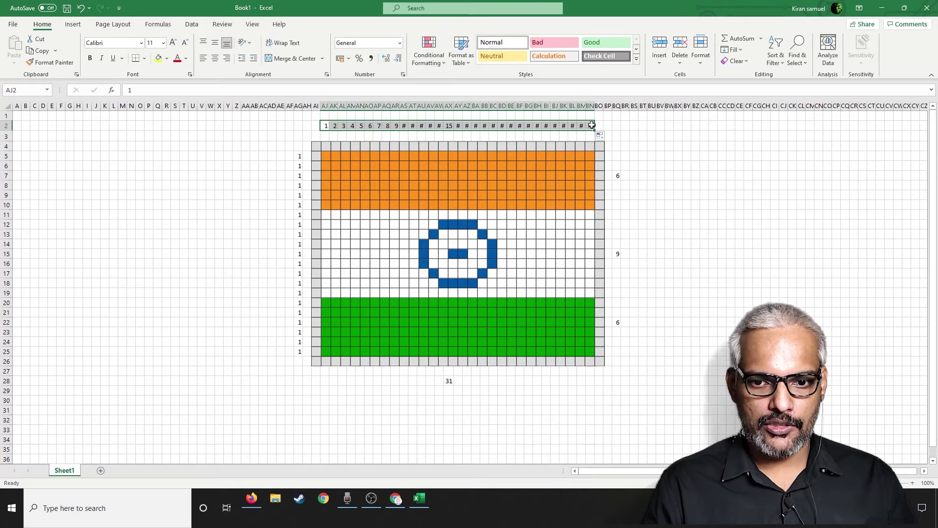
left_click(592, 126)
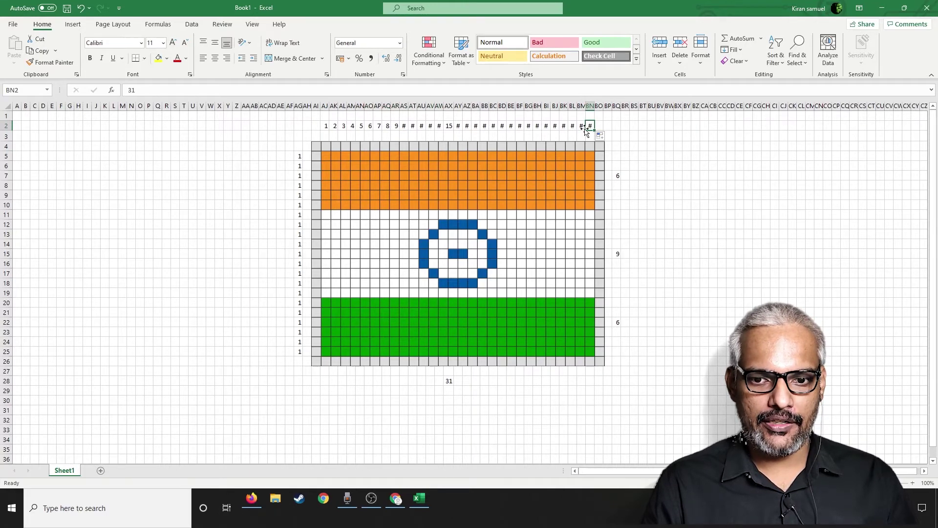
Set BN2's font size to 10 and copy its formatting across the column numbers in AJ2:BM2
left_click(326, 126)
left_click(589, 126)
left_click(186, 43)
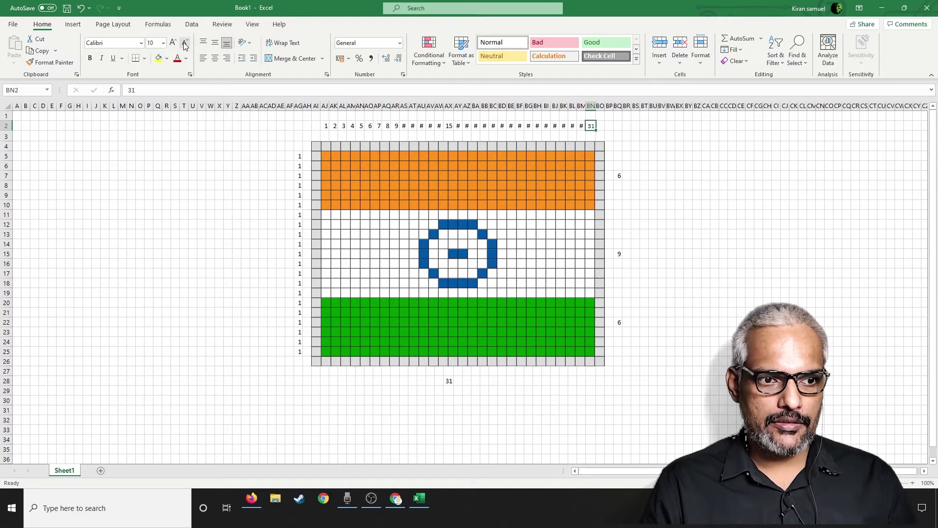
left_click(173, 43)
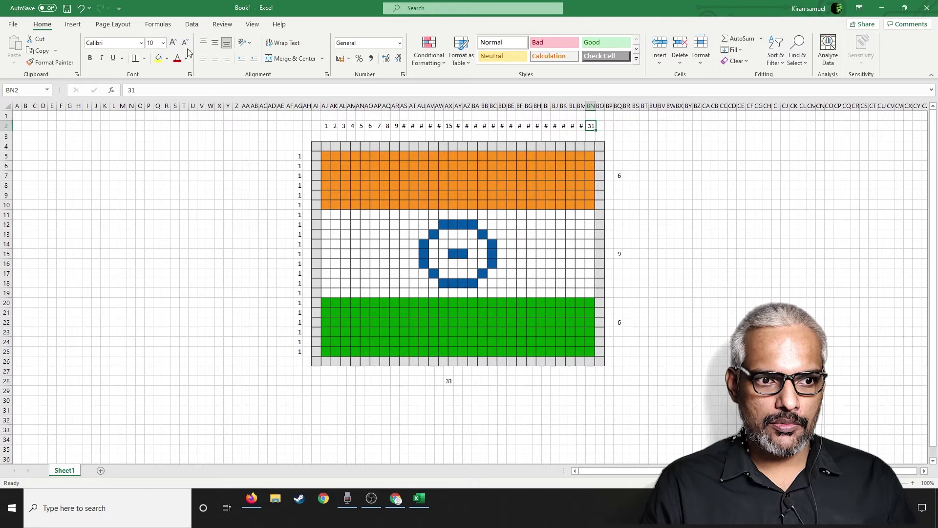
left_click(50, 62)
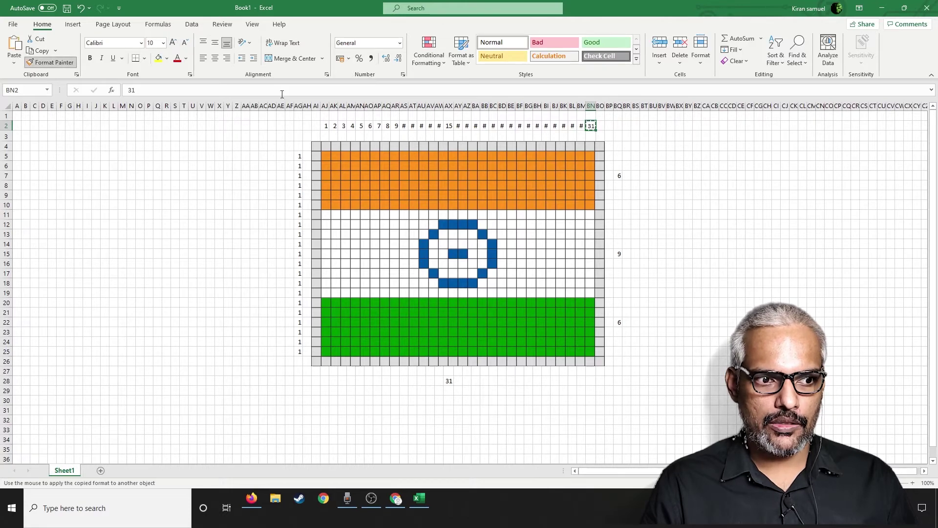
left_click_drag(582, 126, 324, 127)
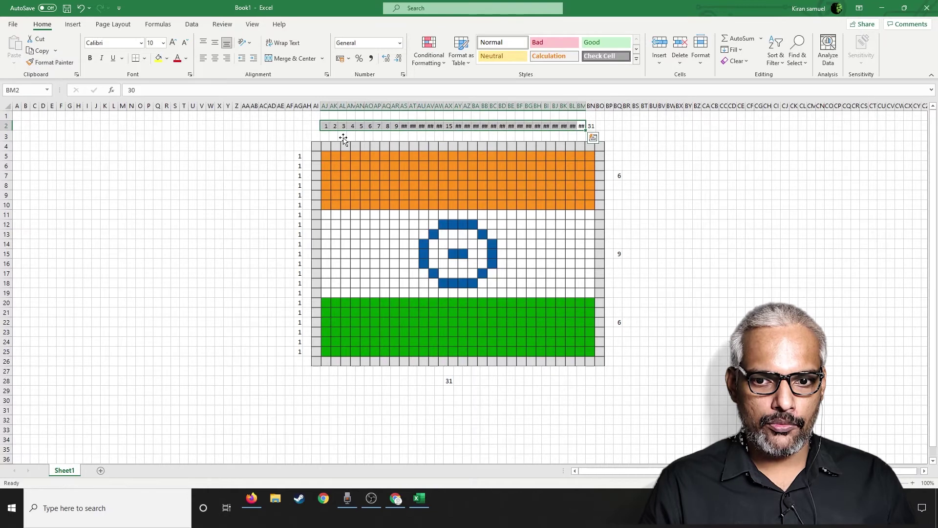
Set BM2's font size to 9 and copy its formatting across the column numbers in AJ2:BN2
left_click(580, 126)
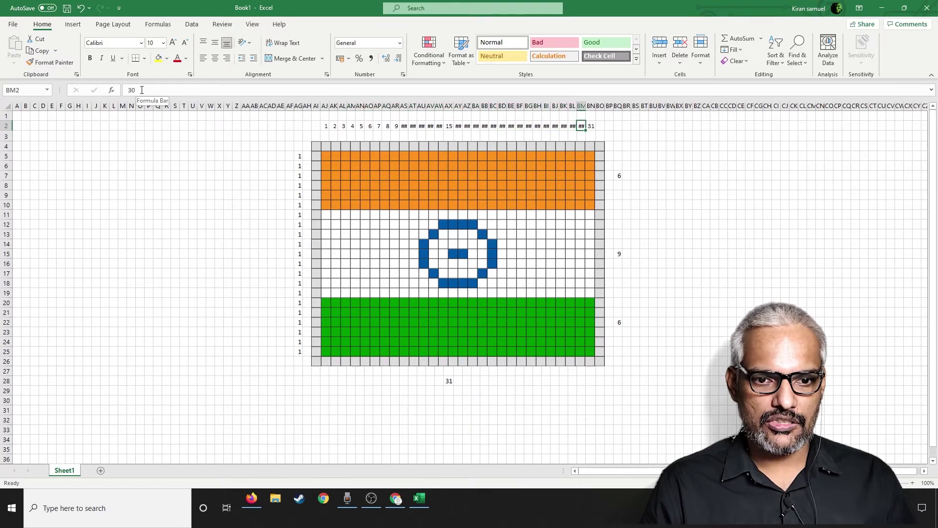
left_click(184, 43)
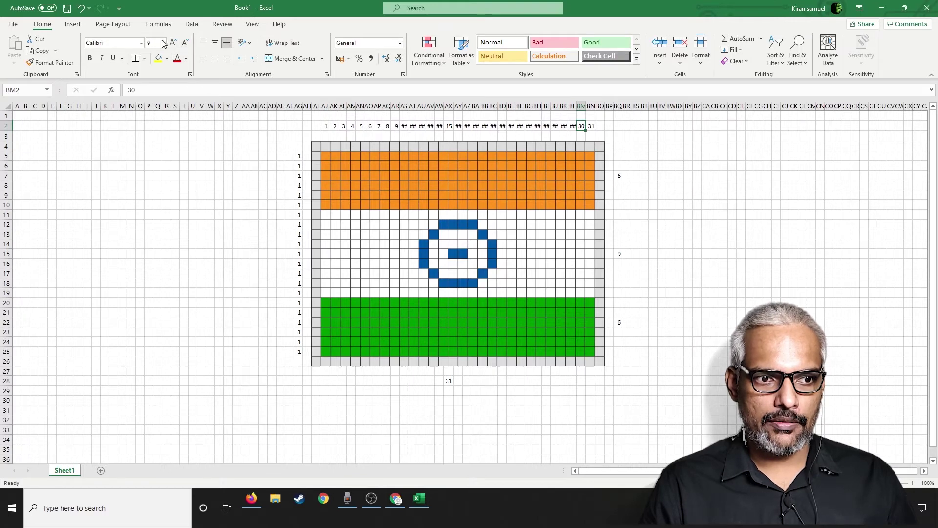
left_click(49, 62)
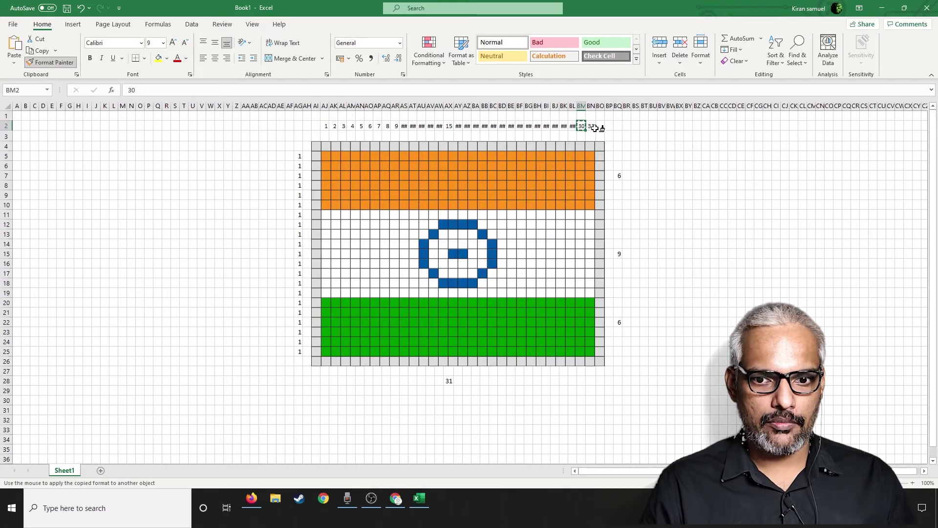
left_click_drag(591, 126, 325, 126)
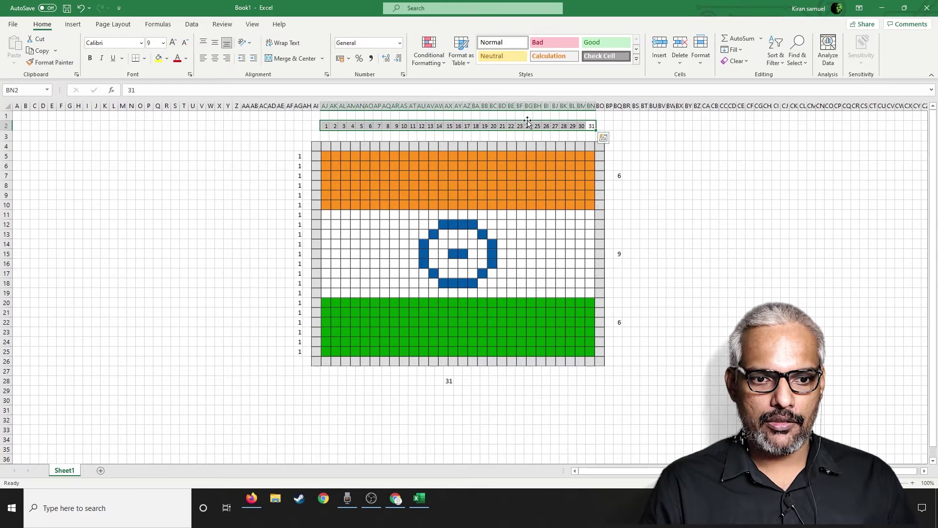
Enter 2 in AG6, fill the series 1, 2 down to AG25, and set all its numbers to font size 9
left_click(292, 167)
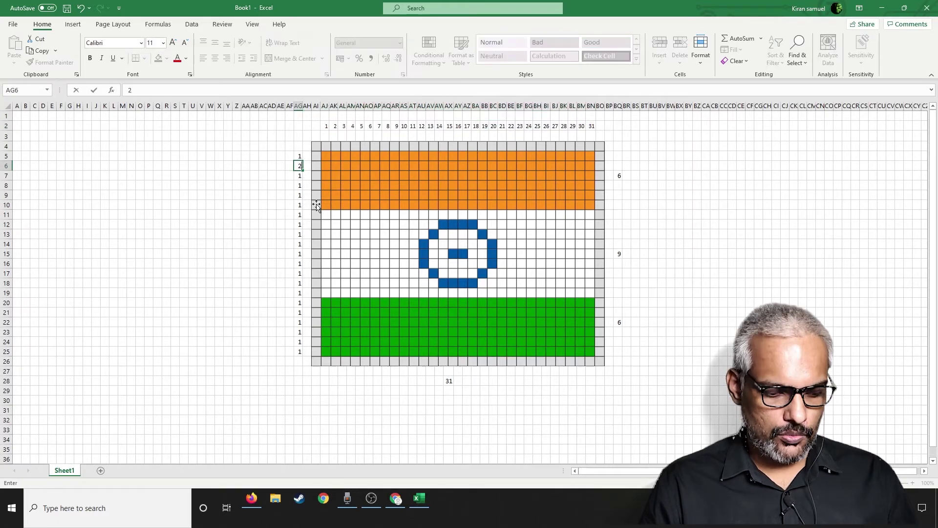
left_click_drag(300, 156, 317, 358)
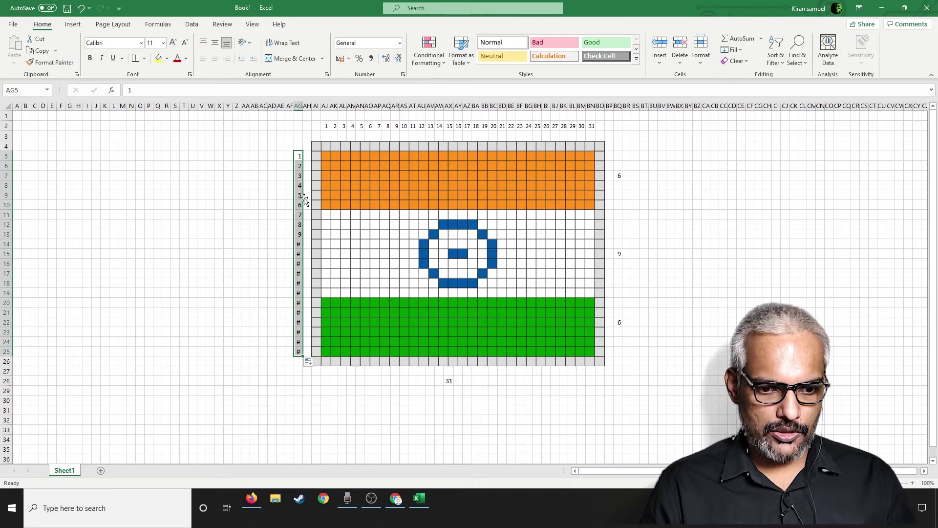
left_click(298, 351)
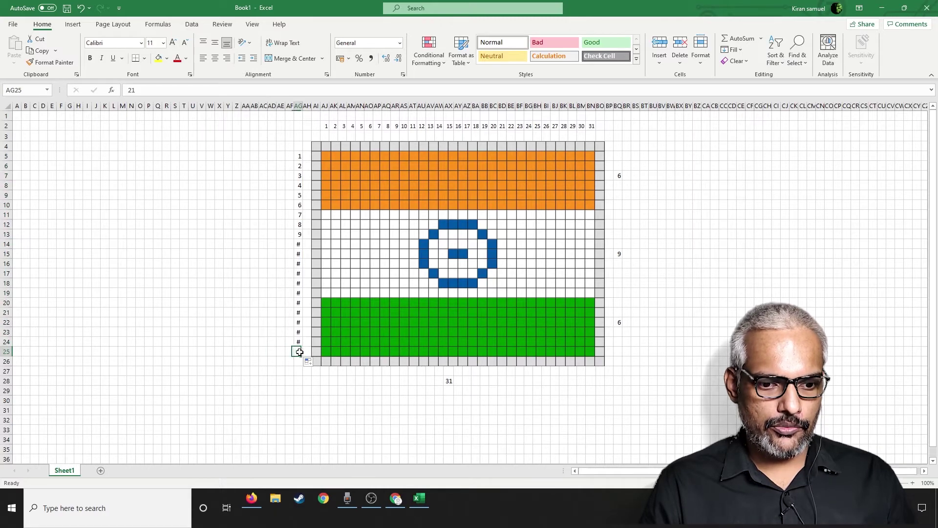
left_click(186, 42)
left_click(186, 42)
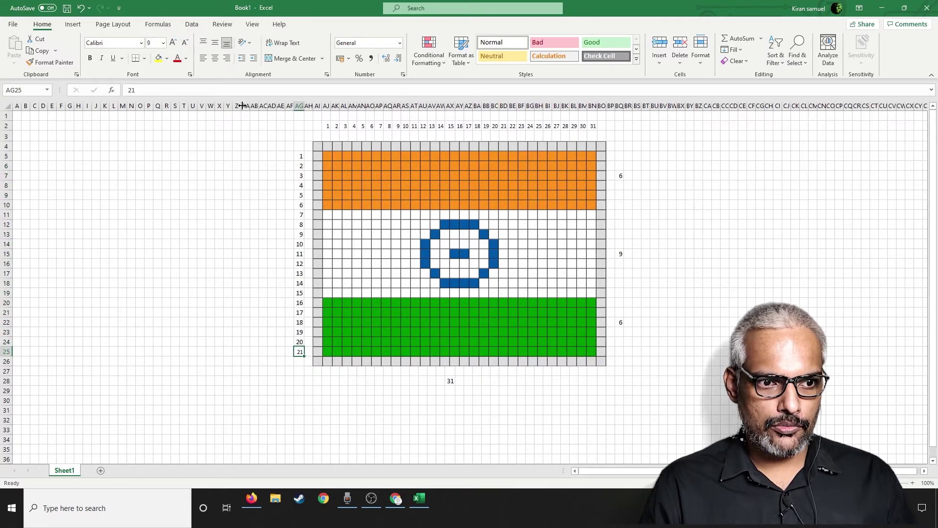
left_click(54, 62)
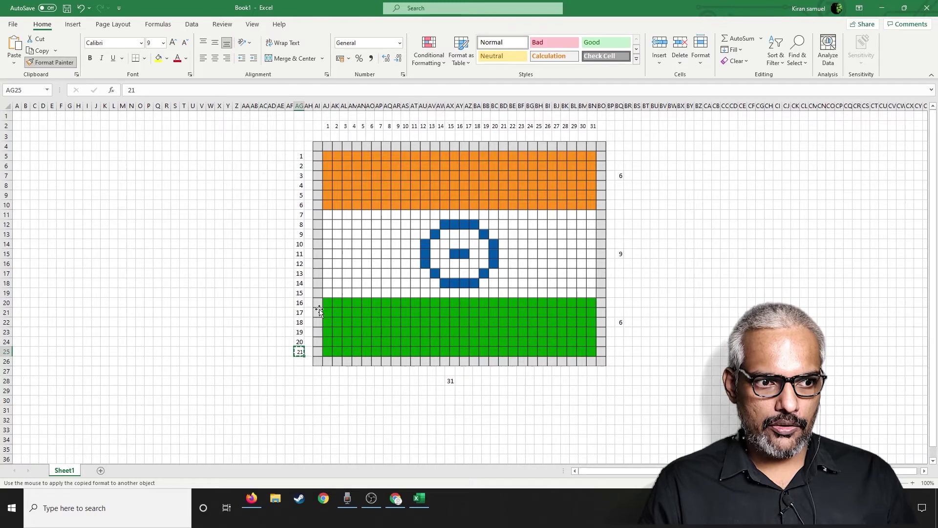
left_click_drag(299, 342, 299, 155)
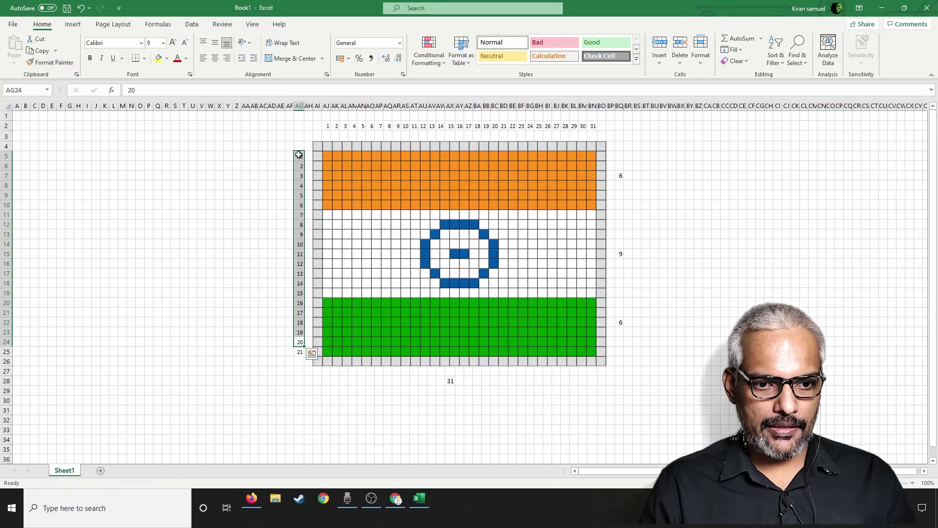
left_click(245, 312)
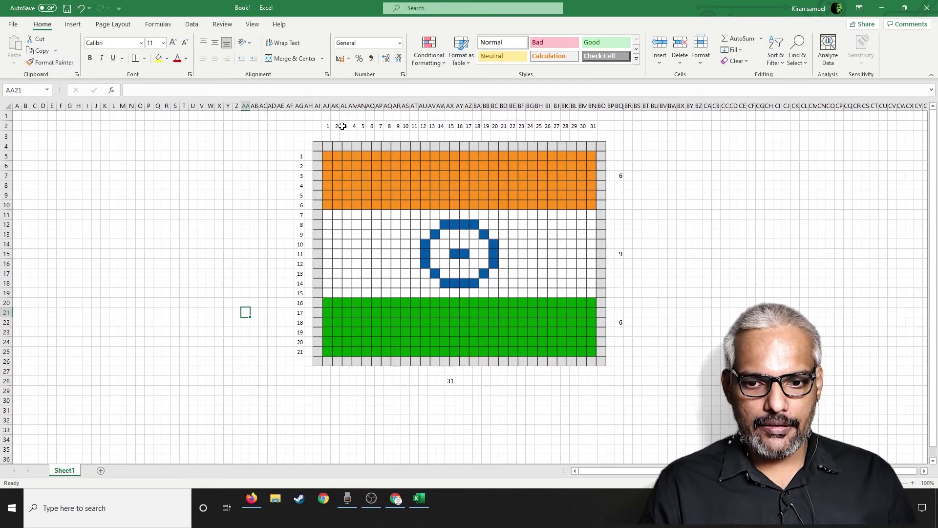
Copy the column numbers AJ2:BN2 and paste them into row 2 starting at B2
left_click_drag(325, 126, 594, 128)
key("ctrl+c")
left_click(27, 125)
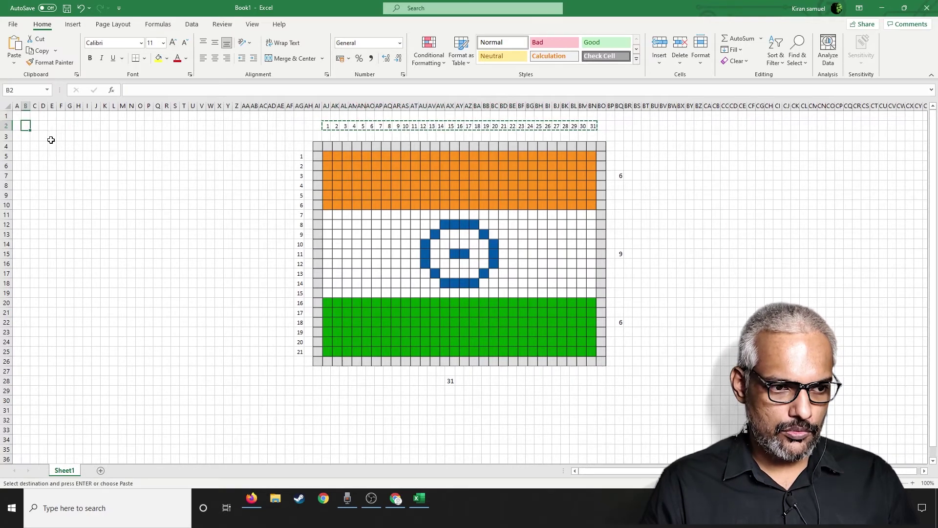
key("ctrl+v")
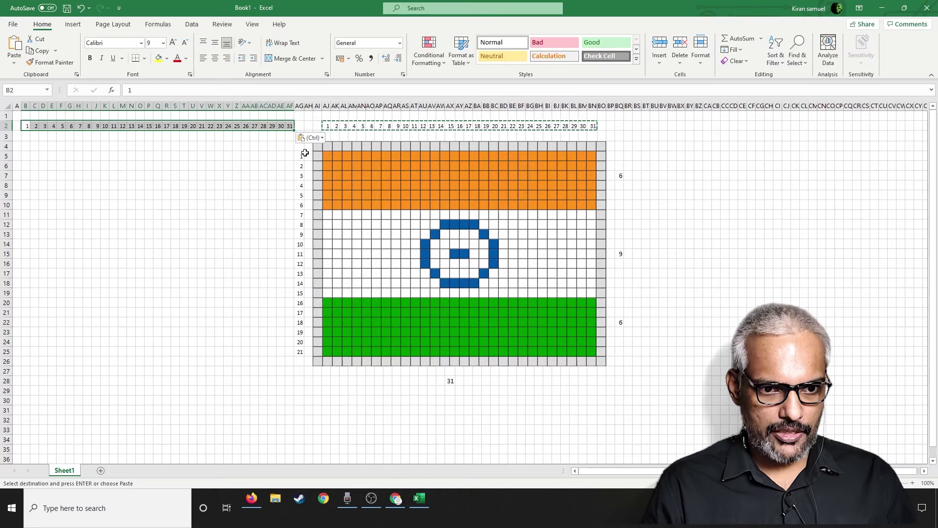
Copy the row numbers in AG5:AG25 beside the reference flag
left_click_drag(303, 155, 300, 355)
key("ctrl+c")
key("ctrl+q")
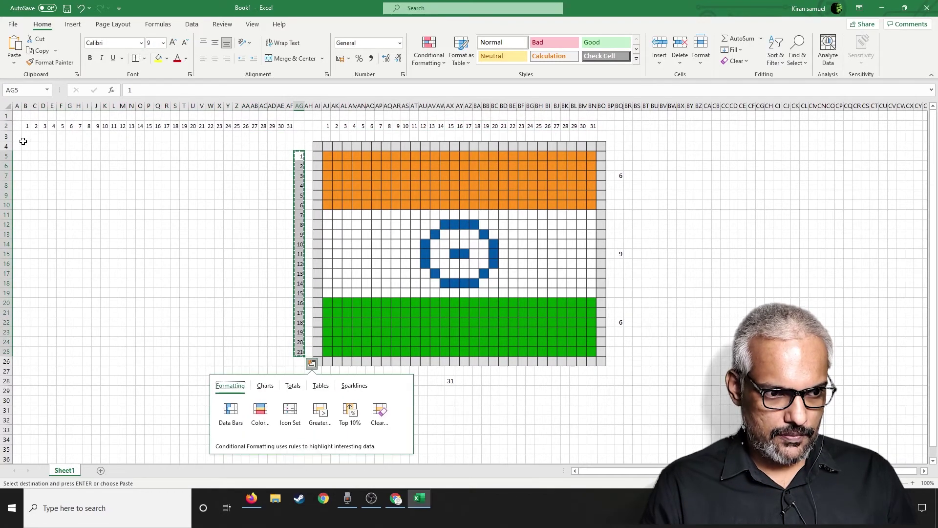
Try pasting the copied row numbers down column B from B2, and undo the paste
left_click(26, 129)
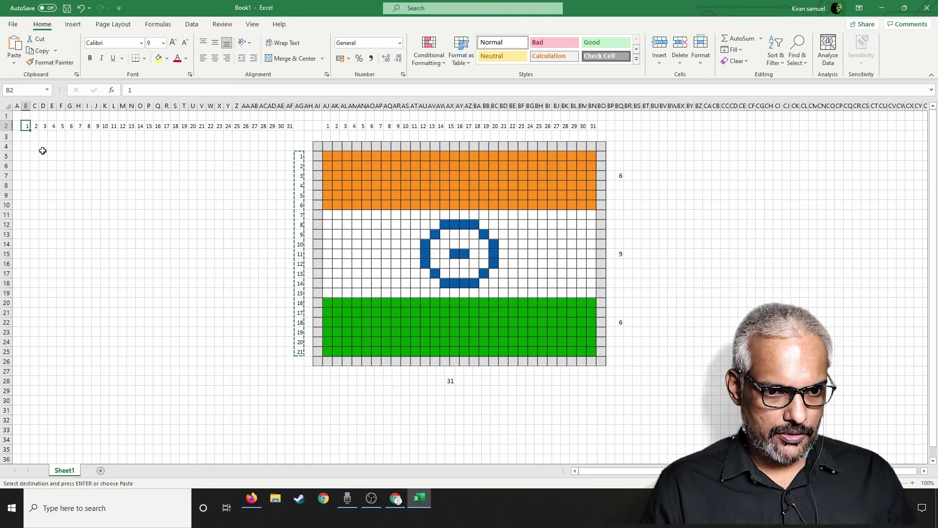
key("ctrl+v")
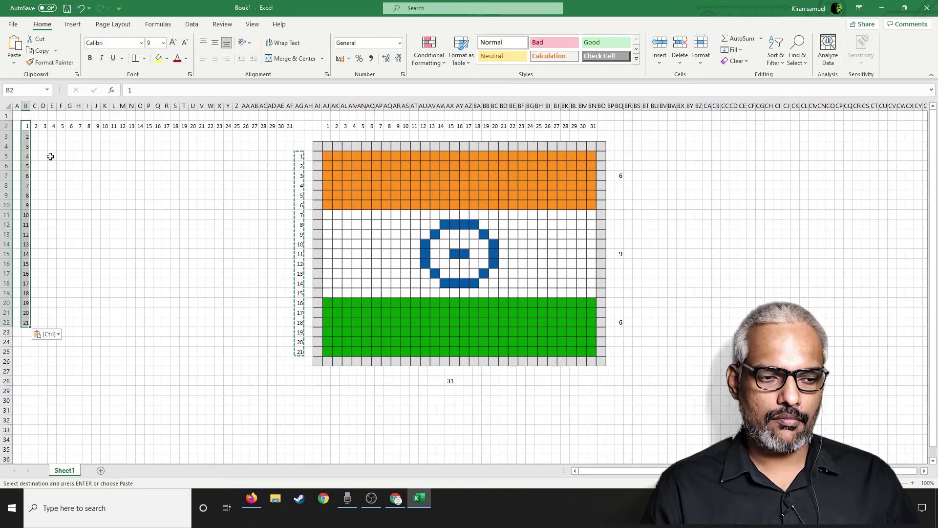
left_click(61, 156)
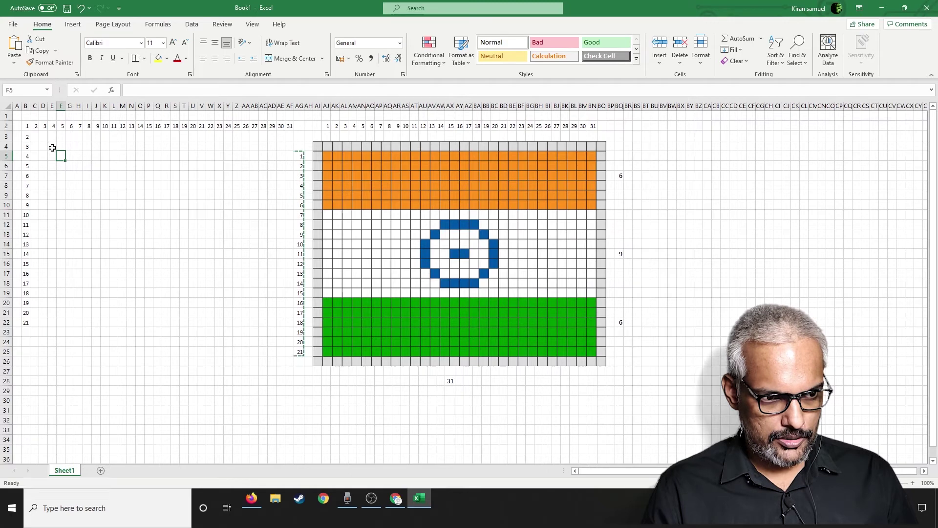
key("ctrl+z")
Paste the copied row numbers down column A starting at A3
left_click(17, 126)
left_click(18, 137)
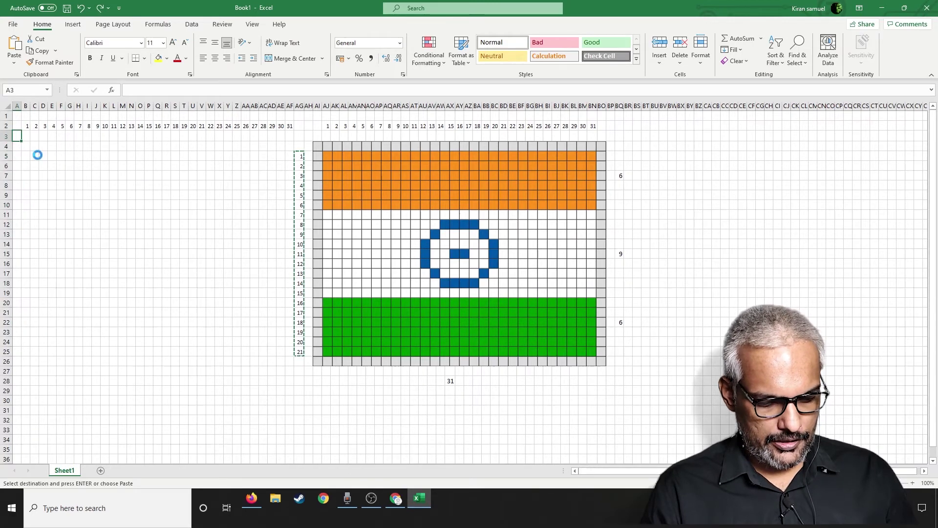
key("ctrl+v")
left_click(65, 180)
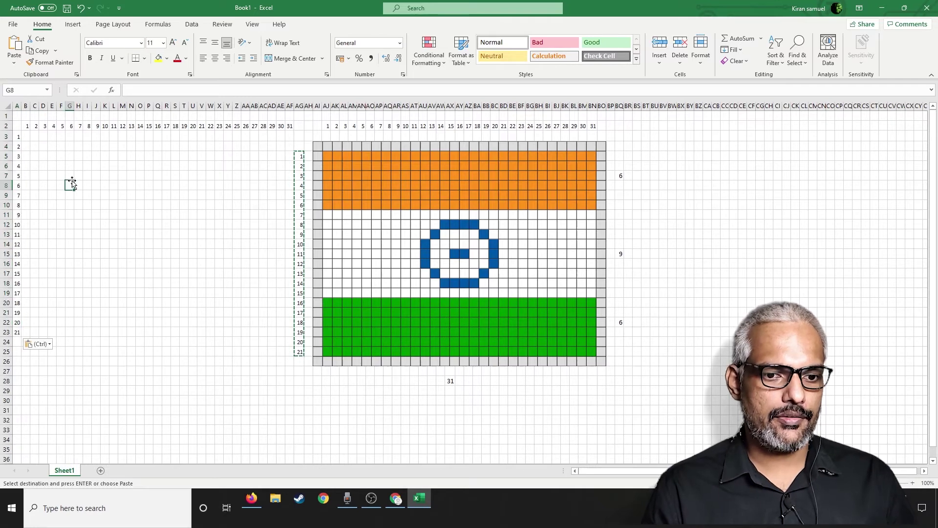
Fill B3 with an orange from the standard colour palette matching the flag, and copy its formatting to C3
left_click(26, 136)
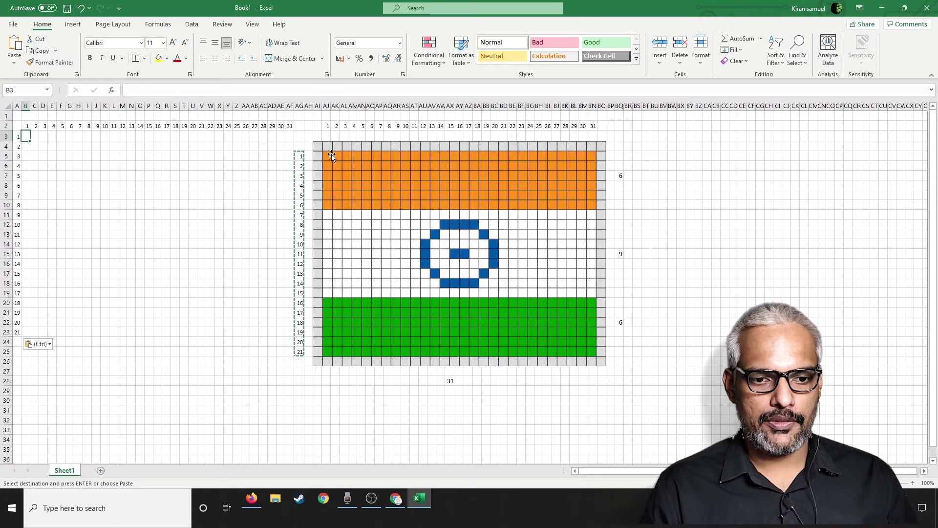
left_click(166, 58)
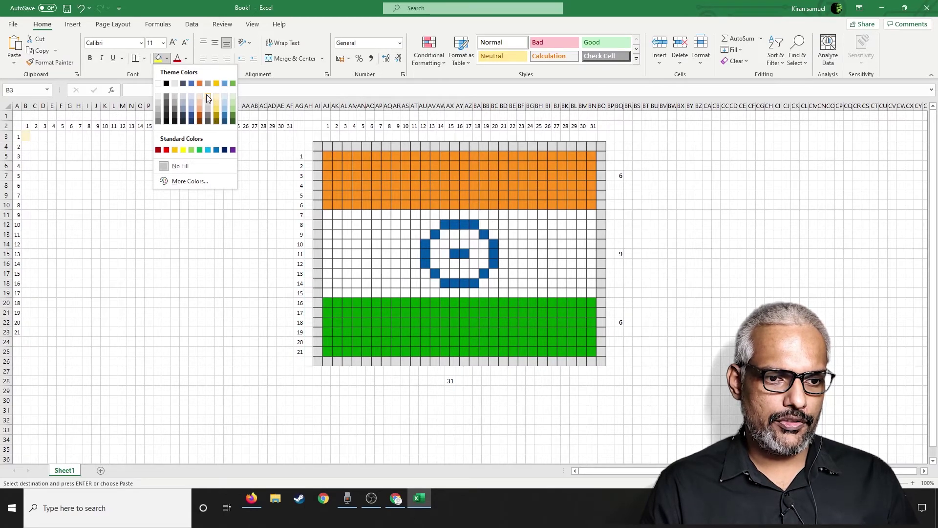
left_click(189, 181)
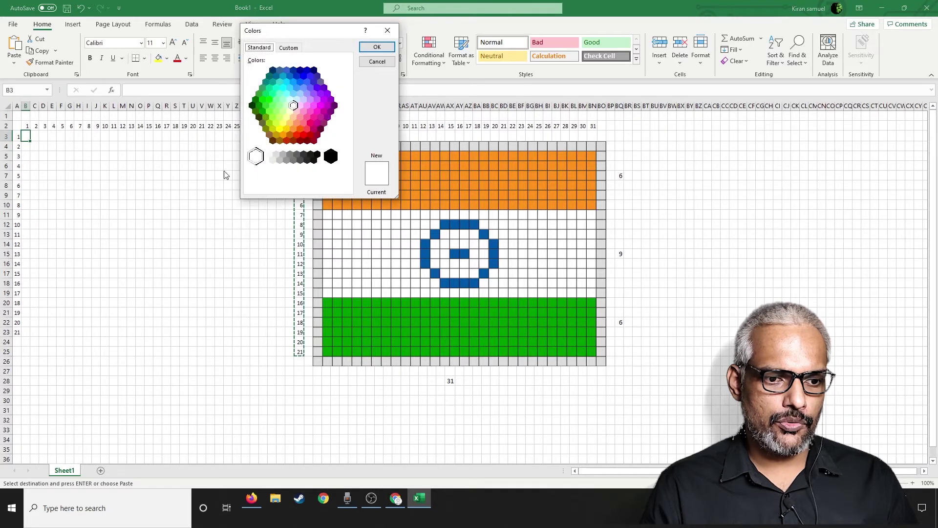
left_click(286, 137)
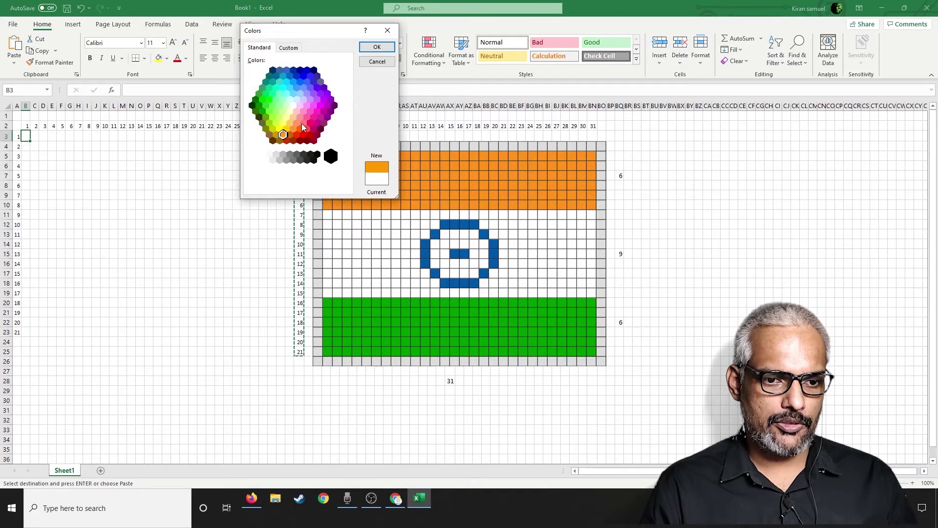
left_click(382, 47)
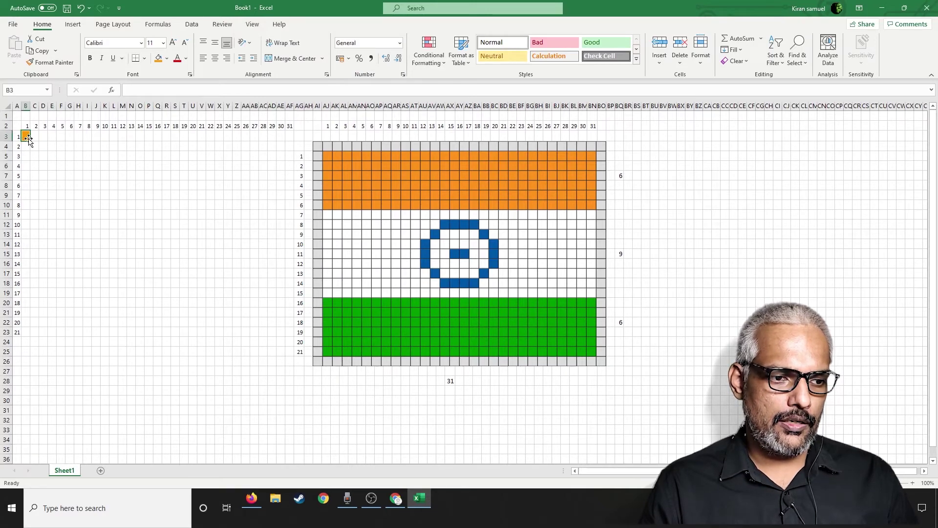
left_click(55, 63)
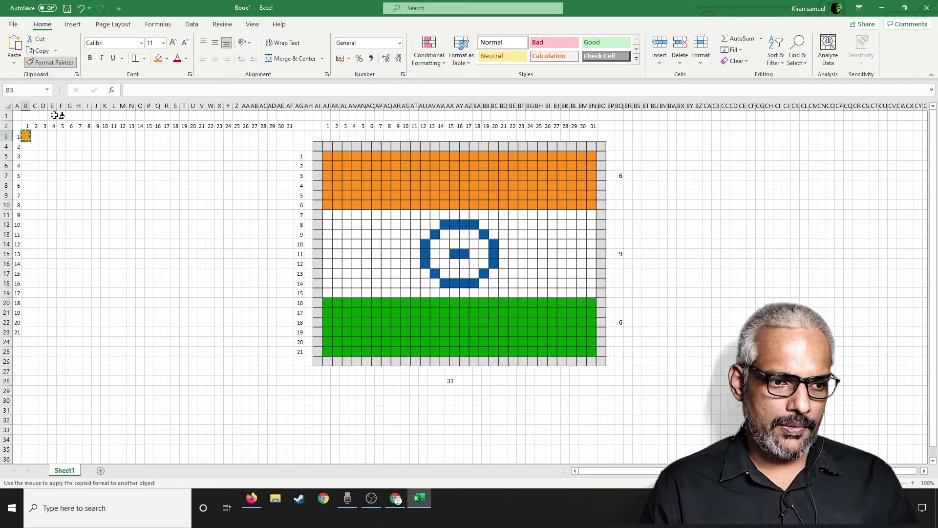
left_click(36, 138)
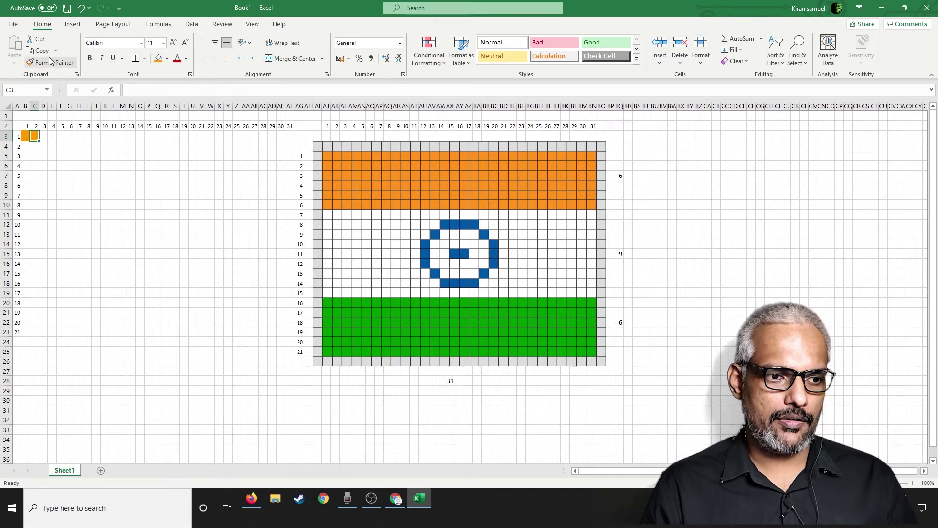
left_click(166, 186)
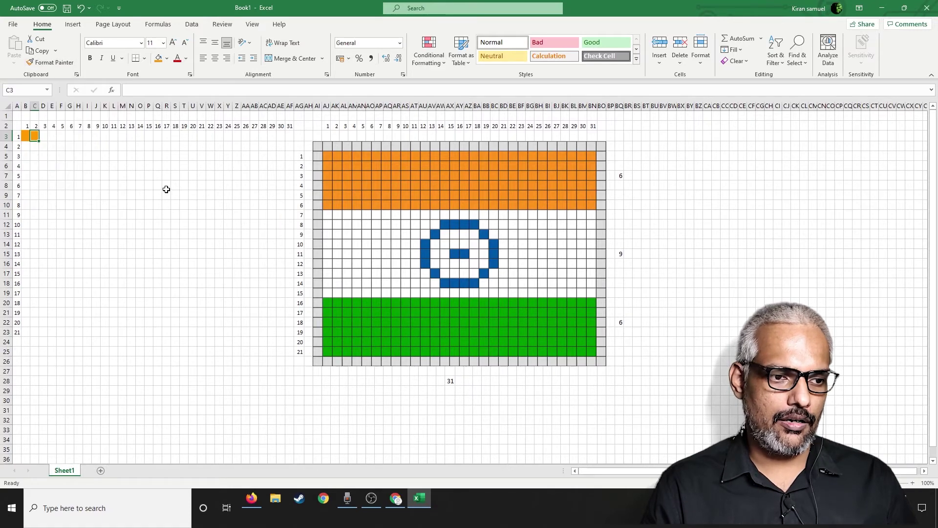
left_click(57, 63)
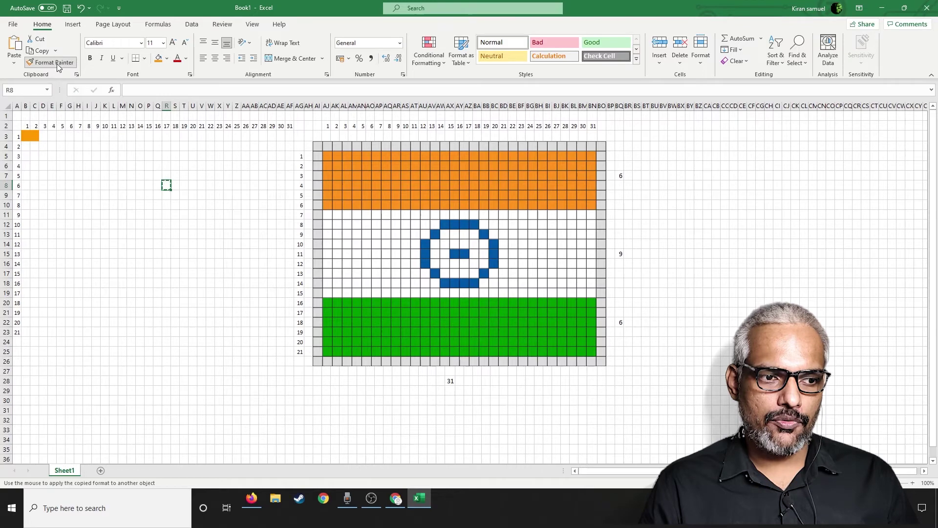
left_click(25, 138)
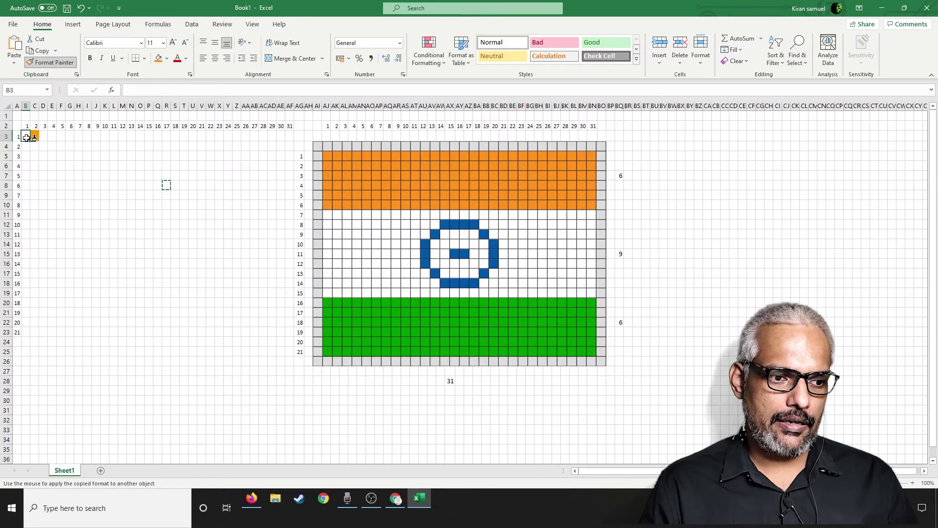
key("ctrl+z")
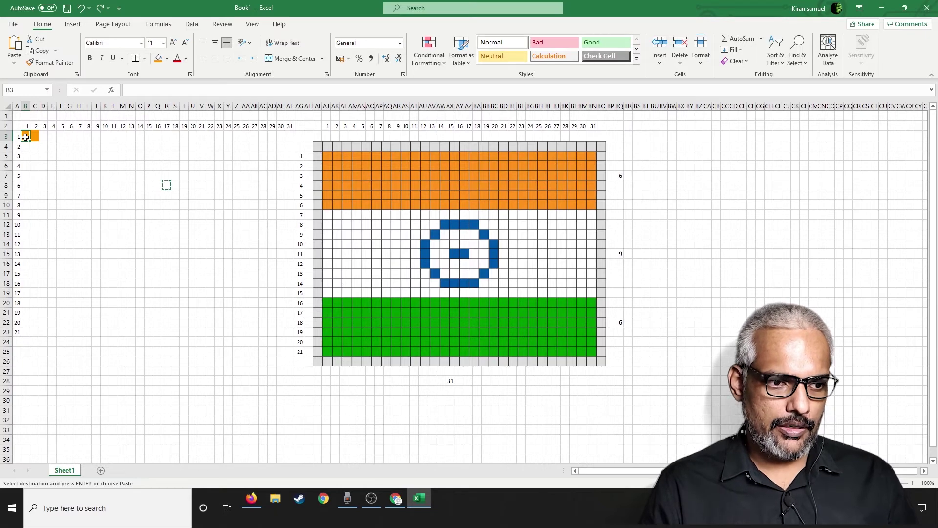
Copy B3's orange formatting across D3:N3 in the first row of the new flag grid
left_click(62, 66)
left_click_drag(44, 136, 130, 138)
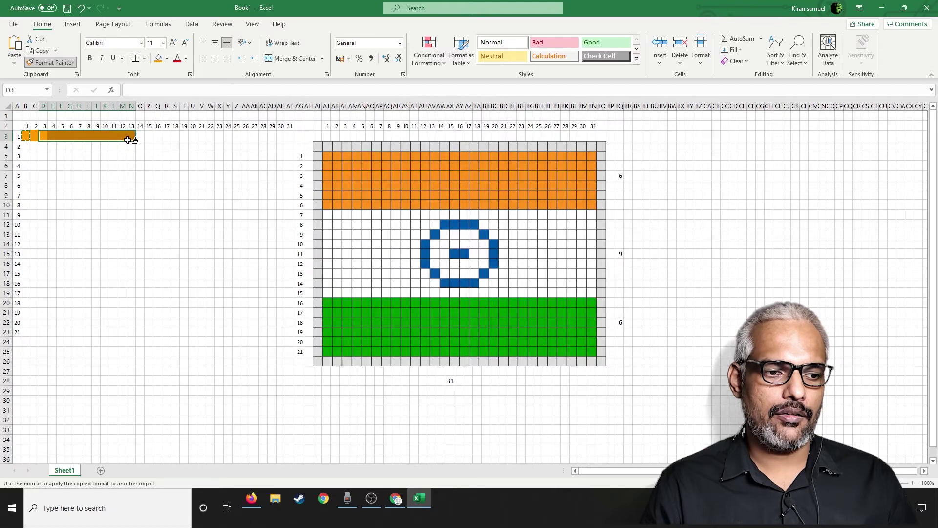
Copy the orange formatting across O3:AF3 to complete the first row, and extend it over the whole six-row band B3:AF8
left_click_drag(141, 136, 162, 138)
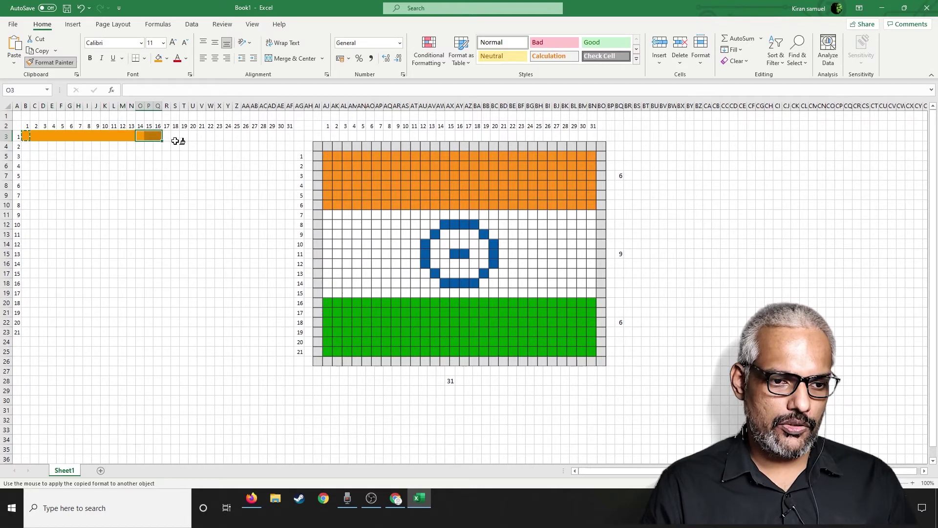
left_click(171, 136)
left_click(193, 136)
left_click_drag(200, 135, 291, 136)
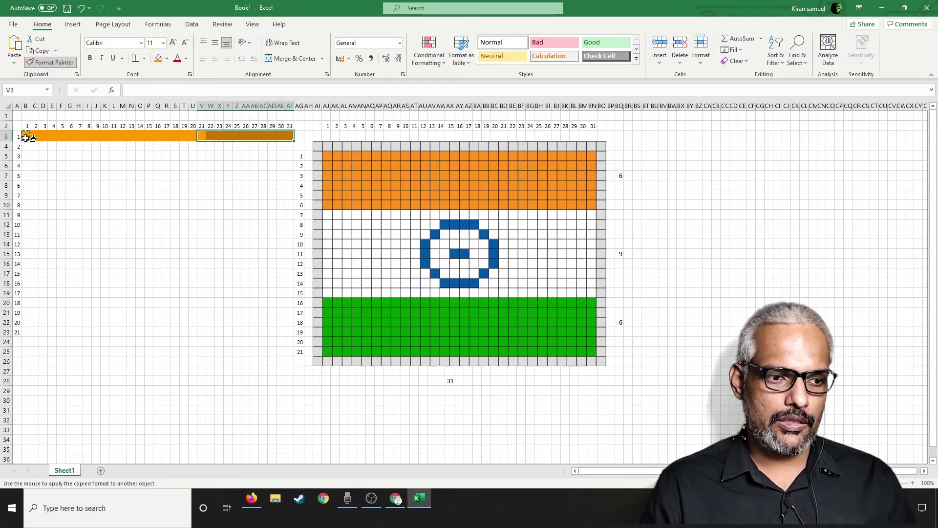
mouse_move(25, 136)
left_mouse_down()
mouse_move(137, 173)
mouse_move(255, 190)
mouse_move(289, 183)
left_mouse_up()
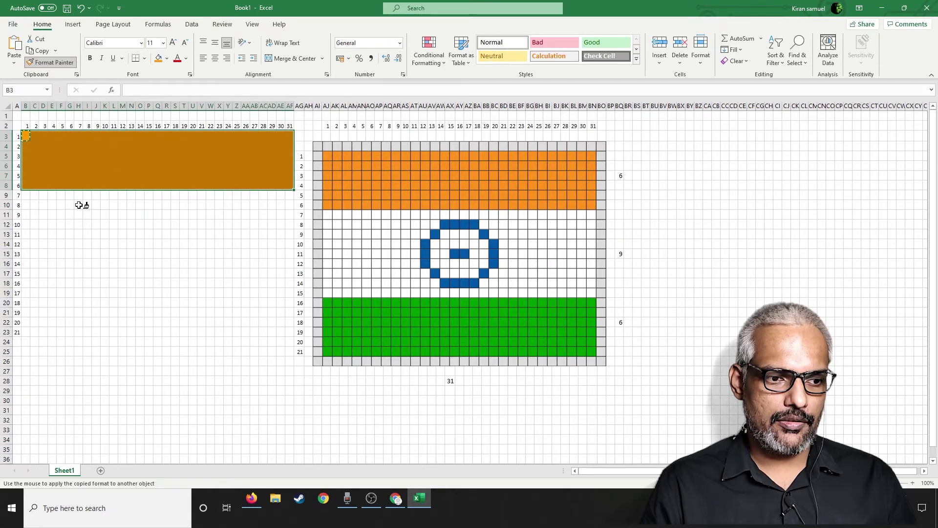
Try copying the orange formatting to H12, and undo it
left_click(79, 224)
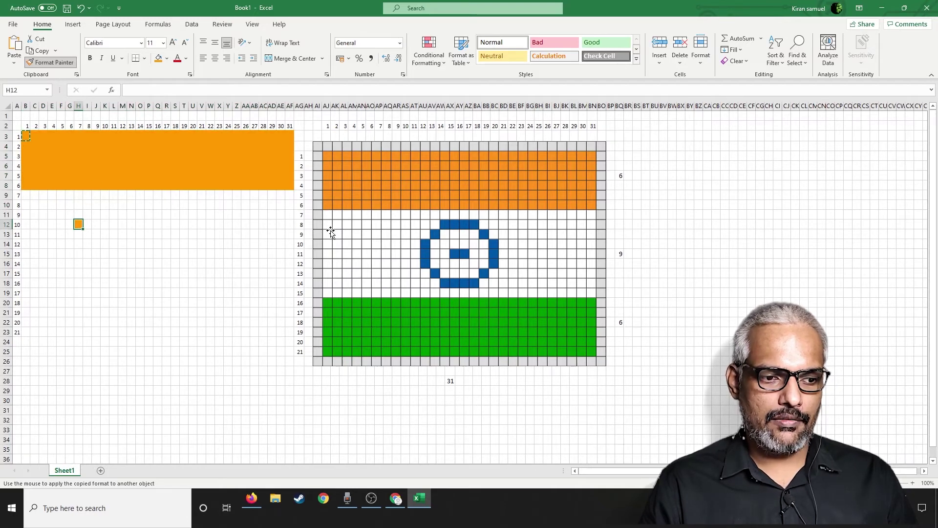
key("ctrl+z")
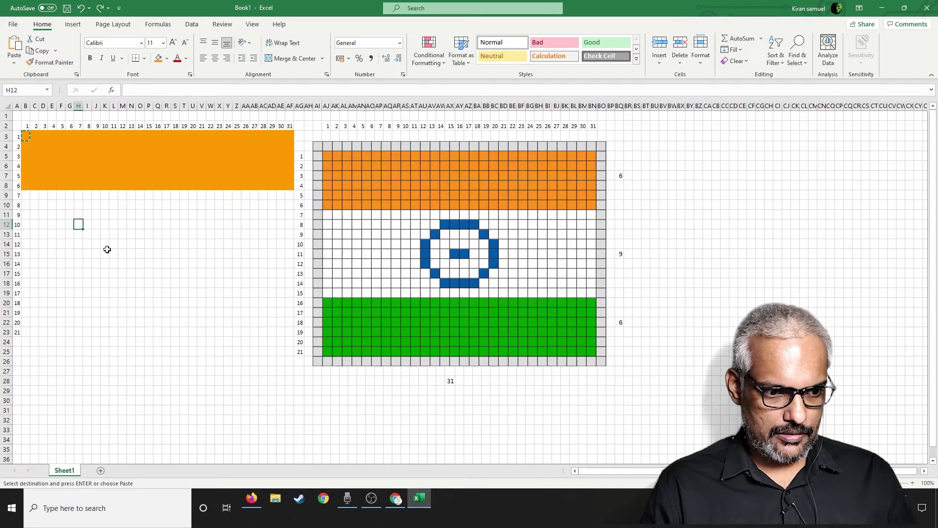
left_click(52, 63)
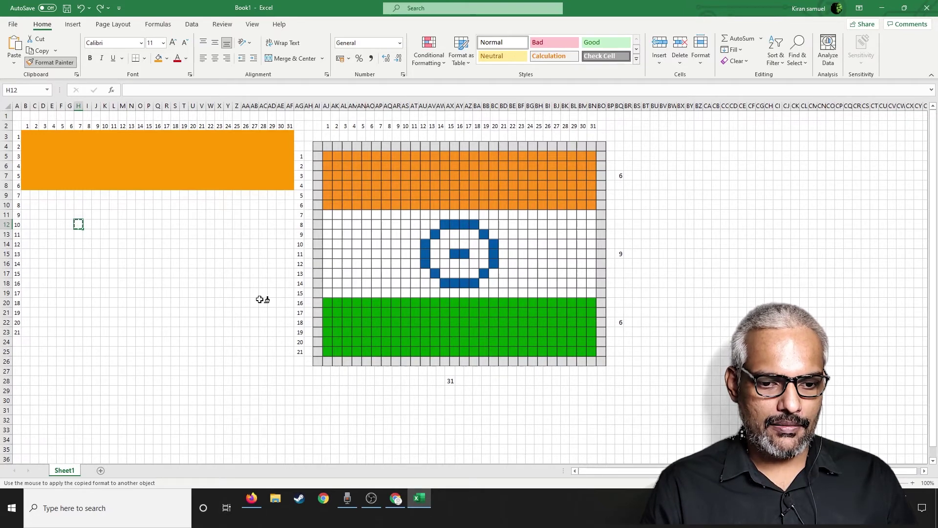
Fill B18 with the standard green and copy its formatting over the six-row lower band B18:AF23
left_click(25, 283)
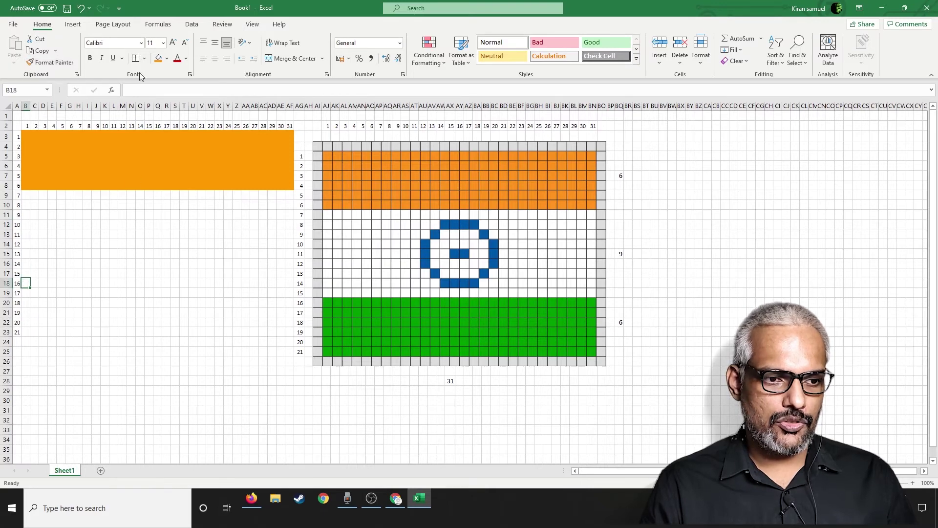
left_click(166, 59)
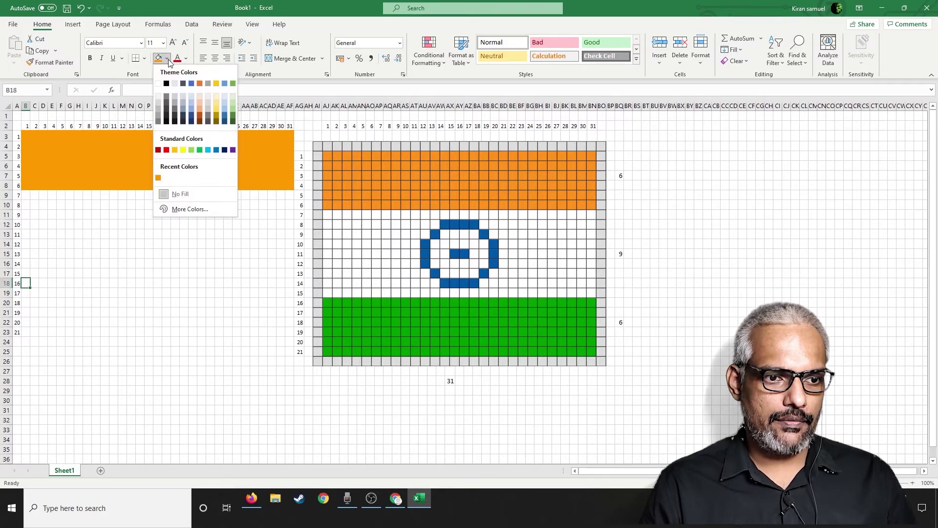
left_click(199, 151)
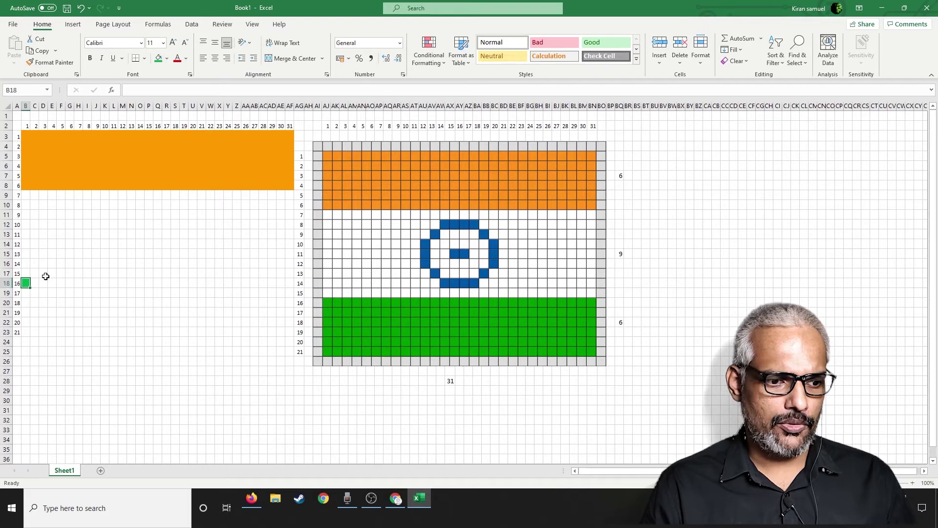
left_click(50, 62)
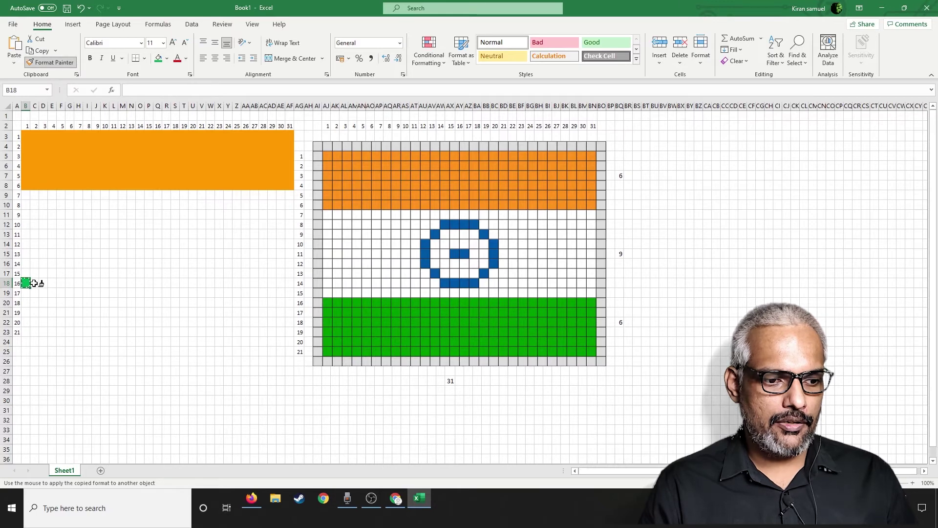
left_click_drag(28, 283, 290, 331)
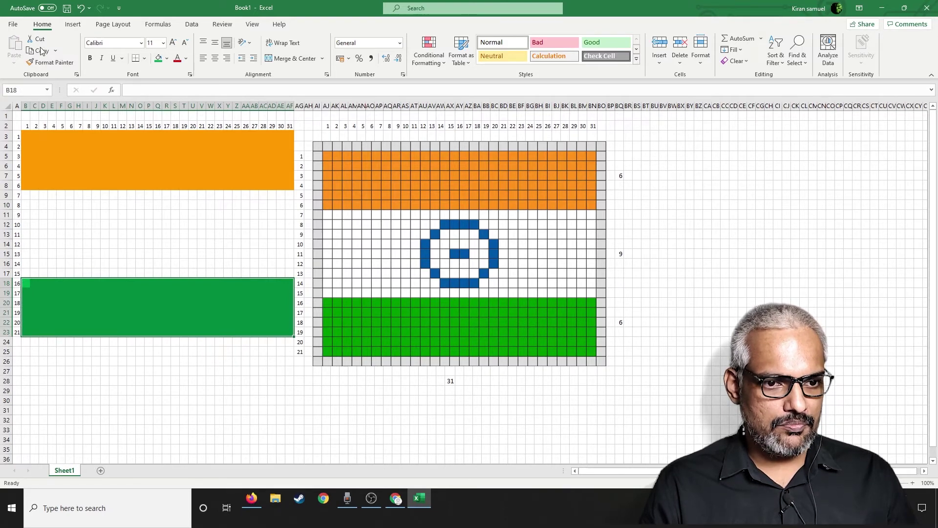
Try copying the green band's formatting into the white middle area at N11, undo it, and stop copying formats
left_click(51, 62)
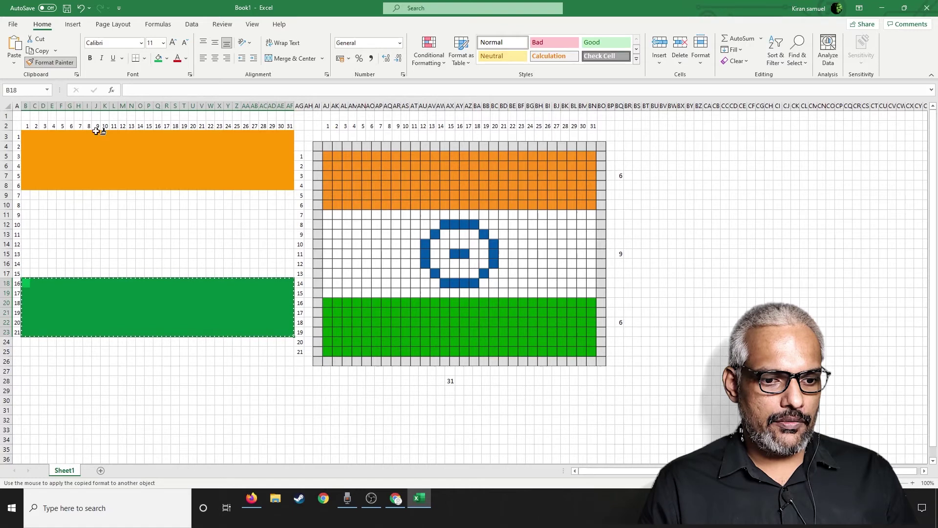
left_click(142, 222)
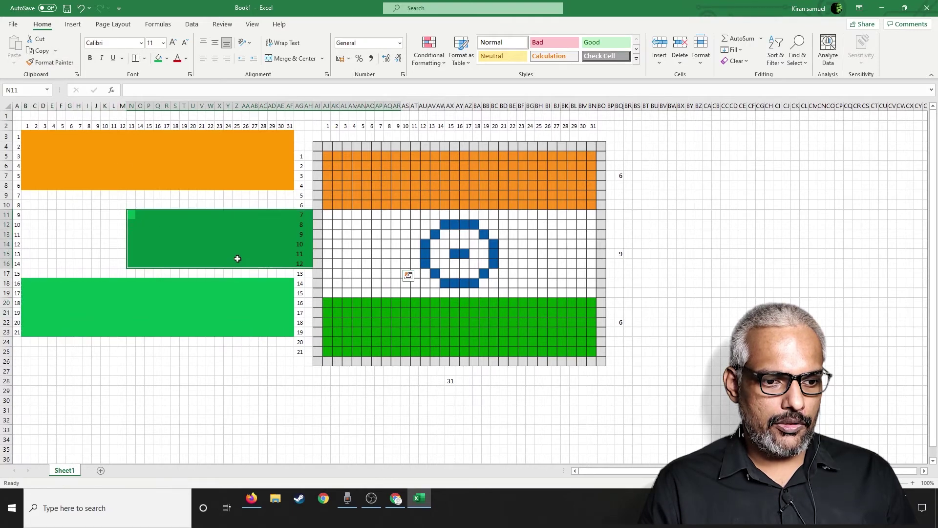
key("ctrl+z")
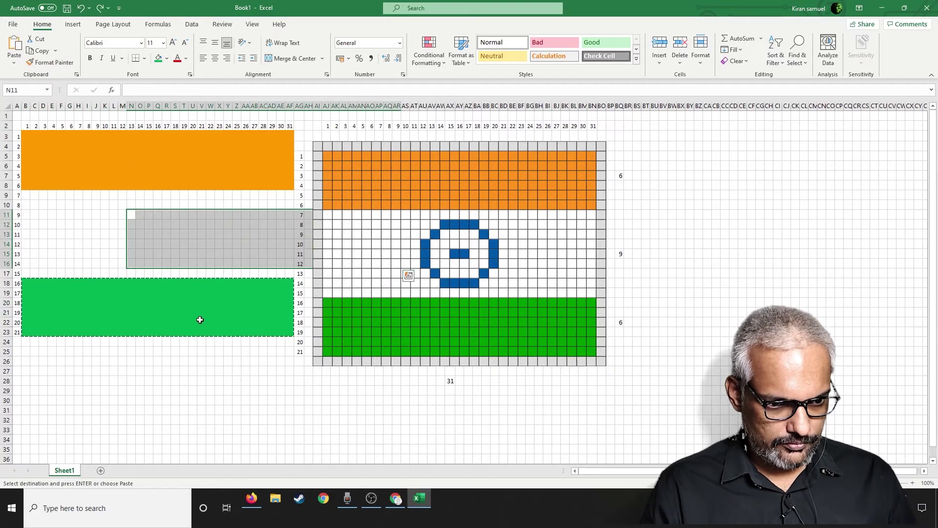
left_click(51, 62)
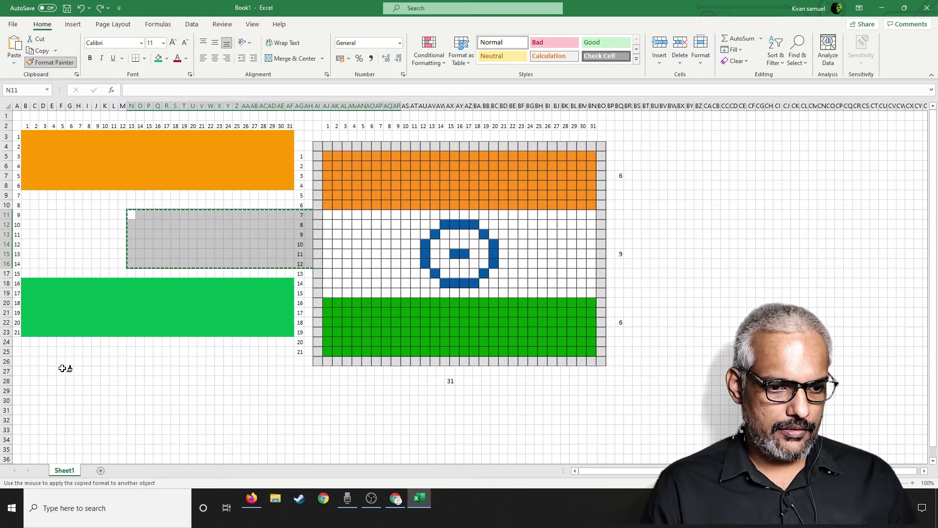
key("Escape")
left_click(194, 391)
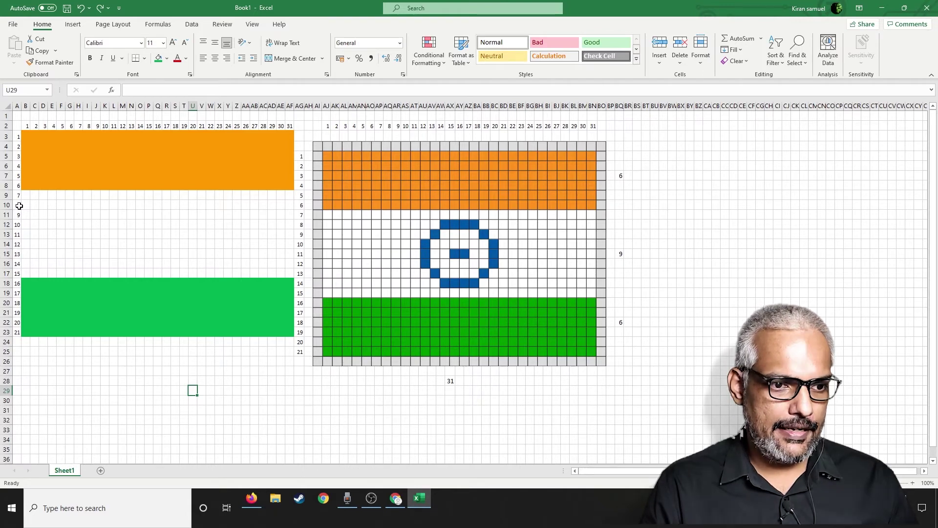
Fill O10 with the darkest blue theme colour and copy its formatting across P10:R10 as the wheel's upper edge
left_click(133, 206)
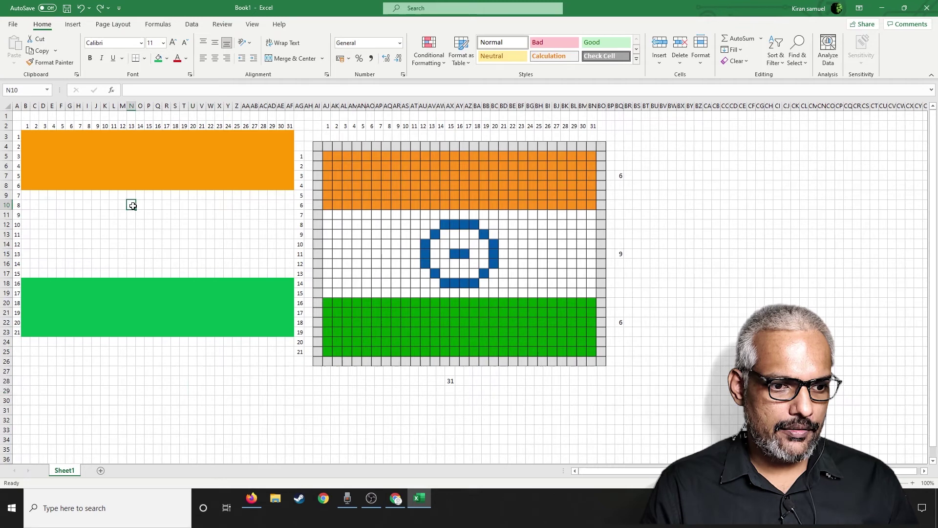
left_click(141, 206)
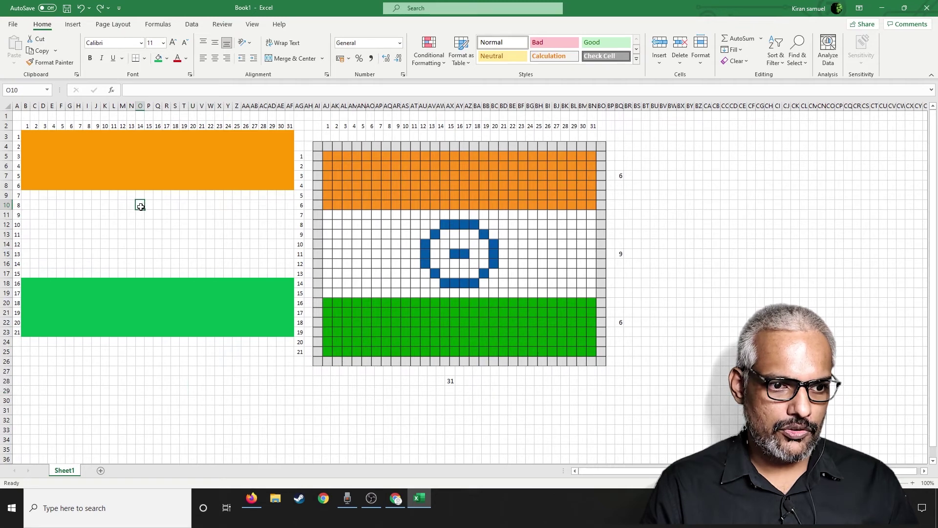
left_click(168, 58)
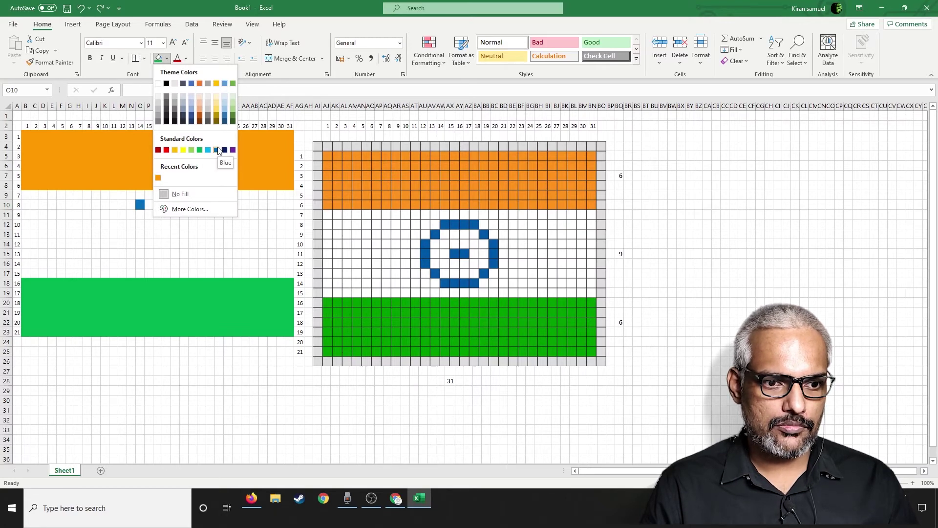
left_click(224, 122)
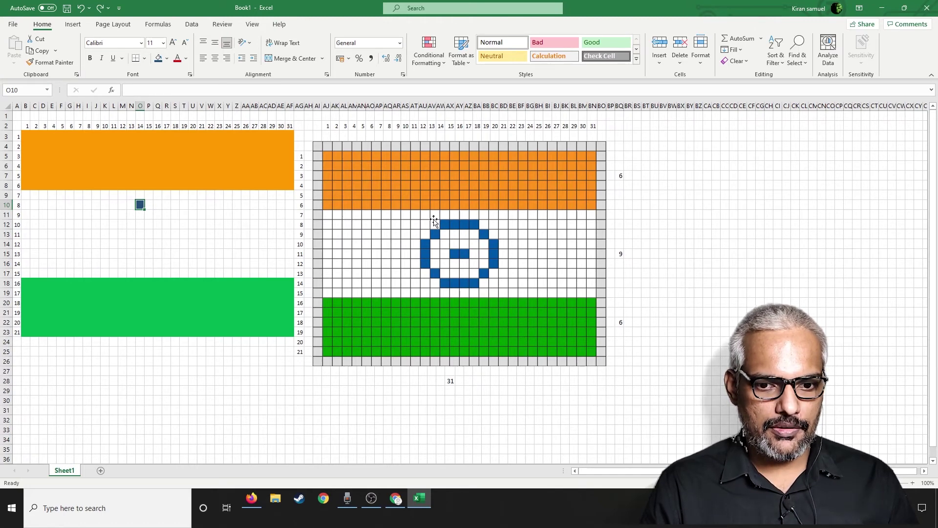
left_click(58, 62)
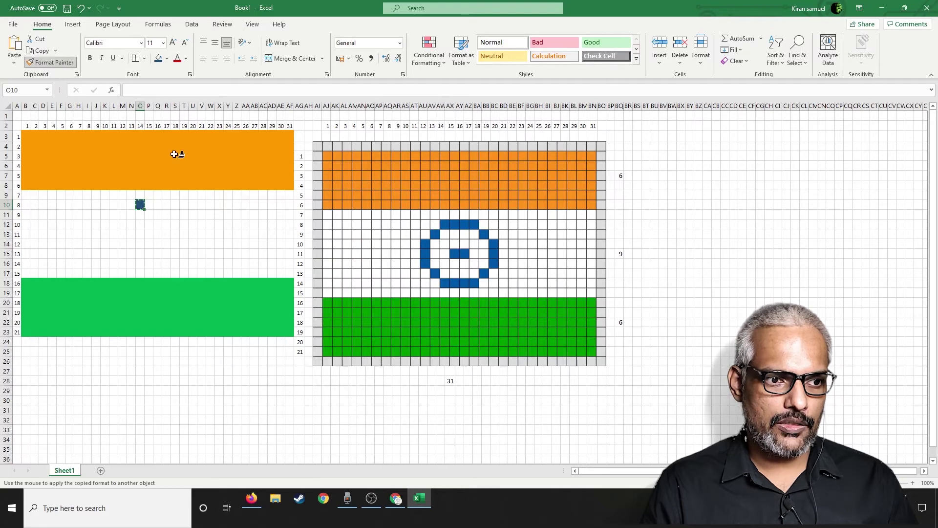
left_click(150, 206)
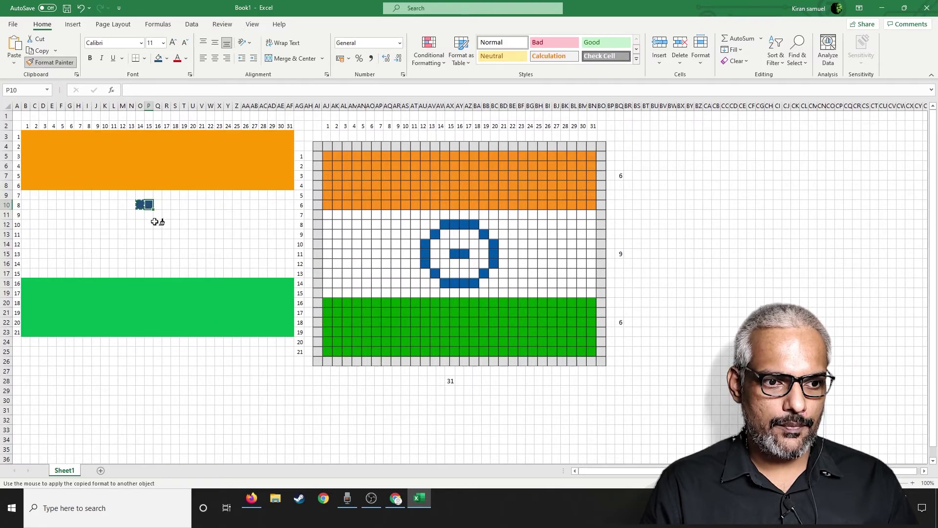
left_click(158, 205)
left_click(166, 206)
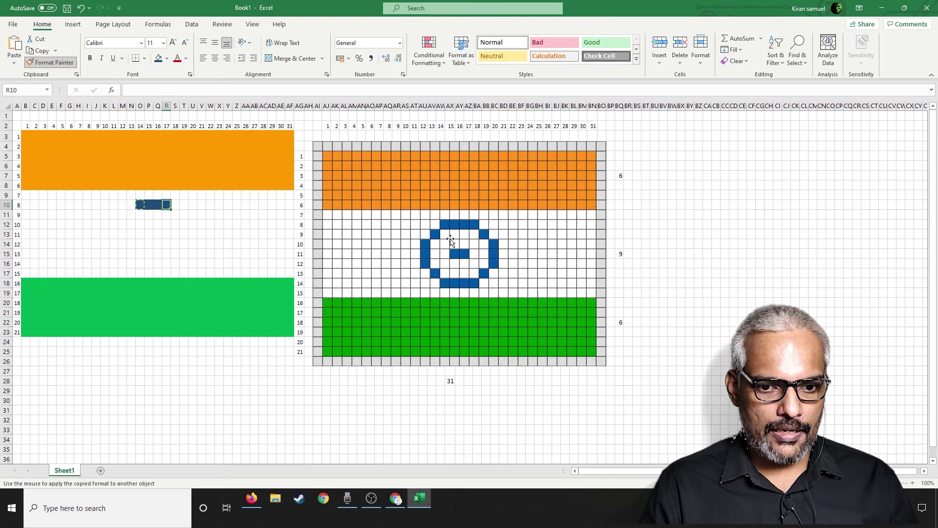
Copy the dark blue formatting to N11 and S11 for the wheel's upper corners, and to M12:M14 and T12:T14 for its sides
left_click(130, 215)
left_click(175, 215)
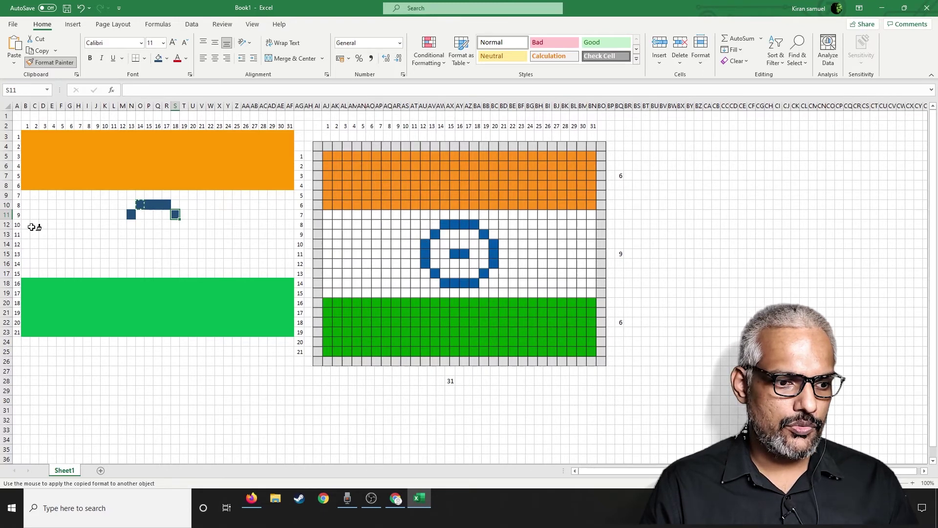
left_click(122, 224)
left_click(123, 234)
left_click(123, 244)
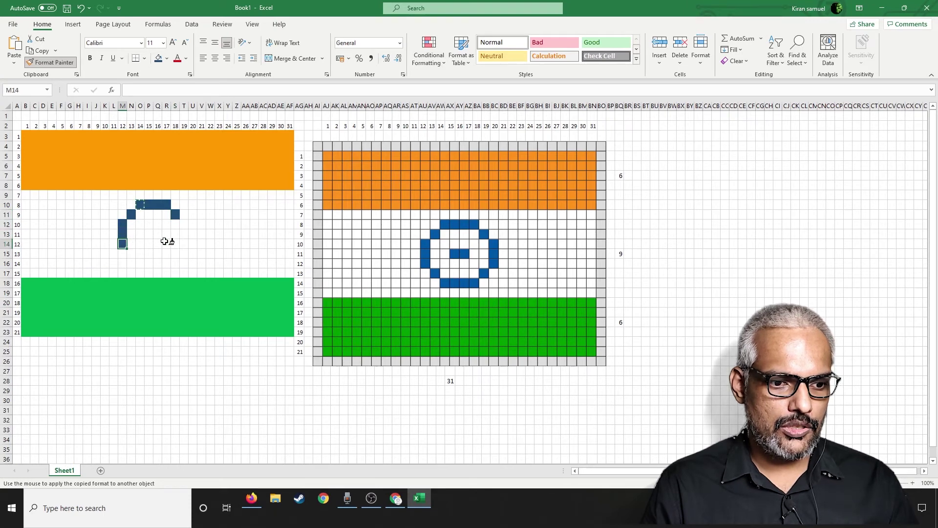
left_click(184, 224)
left_click(184, 234)
left_click(184, 244)
Copy the dark blue formatting to N15, S15 and O16:R16 to close the wheel, and to P13:Q13 for its centre
left_click(131, 254)
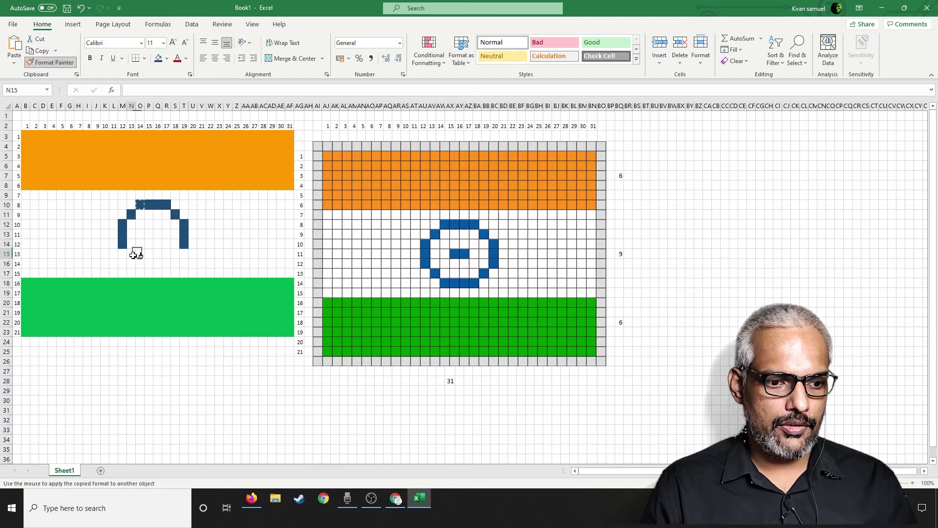
left_click(176, 256)
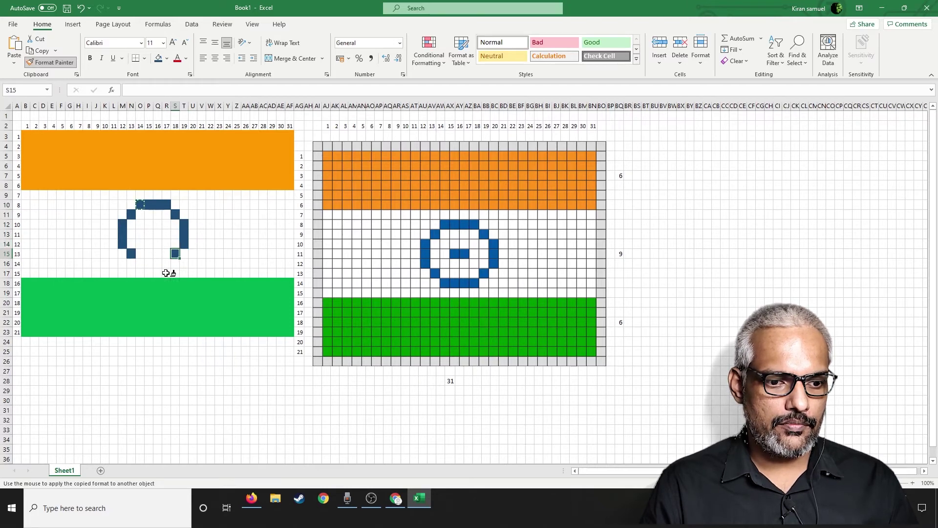
left_click(140, 263)
left_click(148, 264)
left_click(157, 264)
left_click(167, 264)
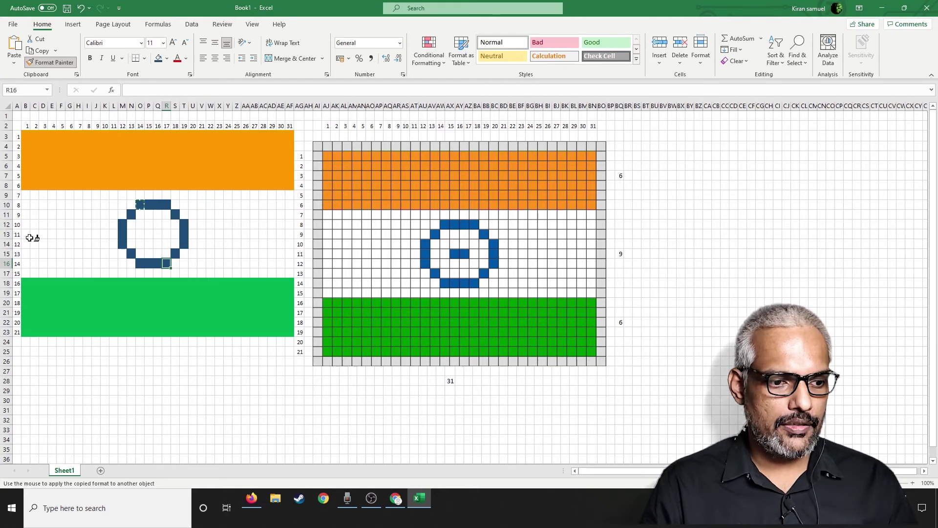
left_click(149, 235)
left_click(157, 235)
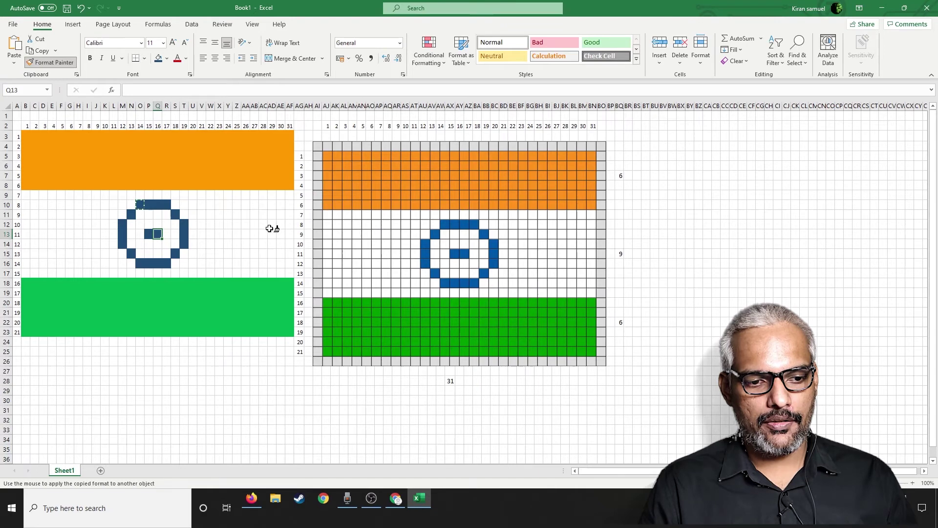
Delete the reference flag picture and clear its row numbers in AG5:AG25
left_click(365, 215)
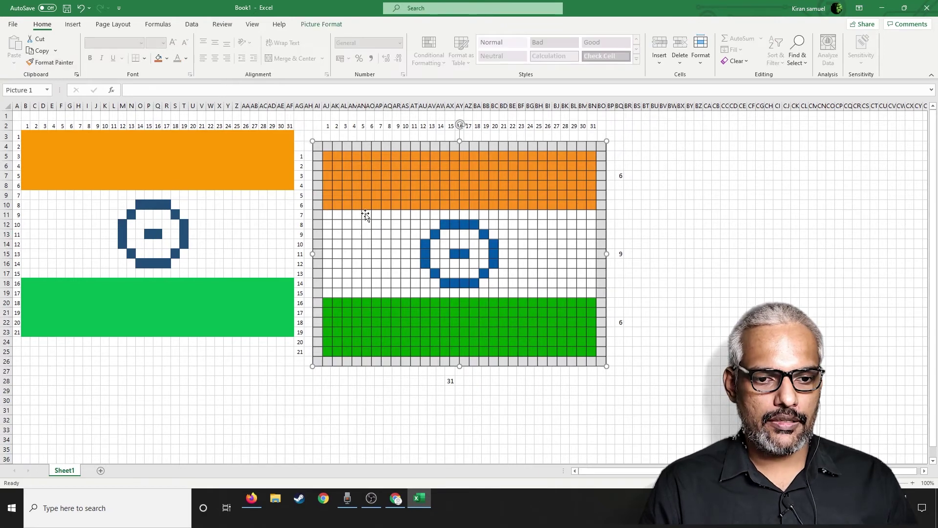
key("Delete")
left_click_drag(302, 156, 300, 353)
key("Delete")
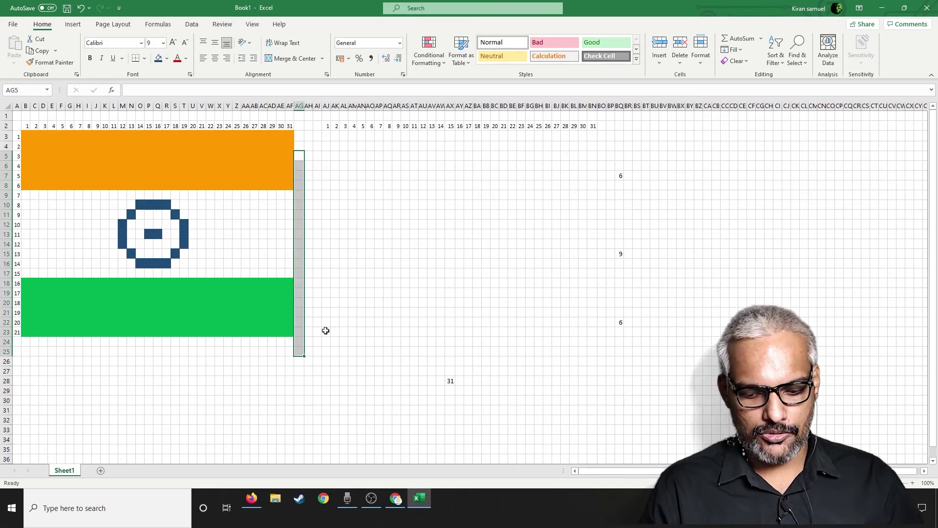
Clear the reference's column numbers in row 2 and the band and width counts beside and below it
left_click_drag(326, 126, 617, 359)
key("Delete")
left_click_drag(795, 351, 414, 141)
left_click(450, 380)
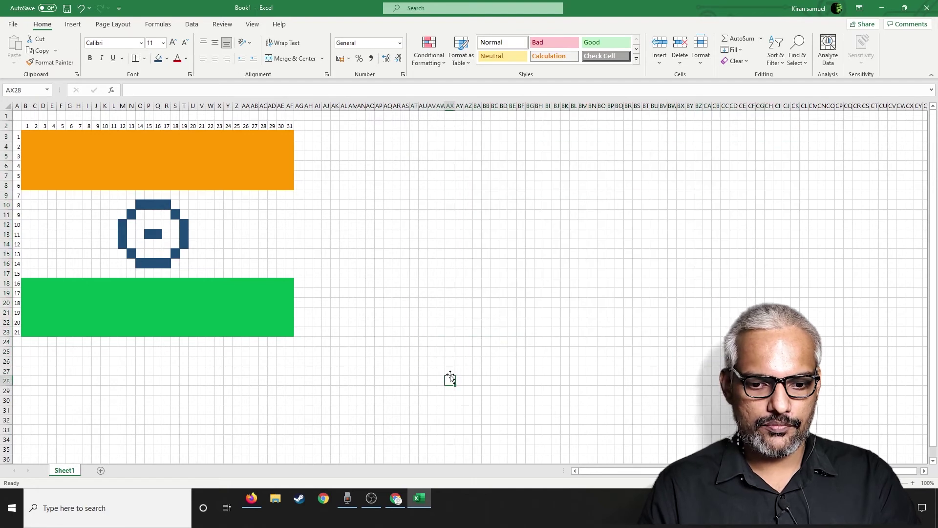
Clear the new flag's column numbers in B2:AF2 and its row numbers in A3:A23
left_click_drag(27, 126, 290, 127)
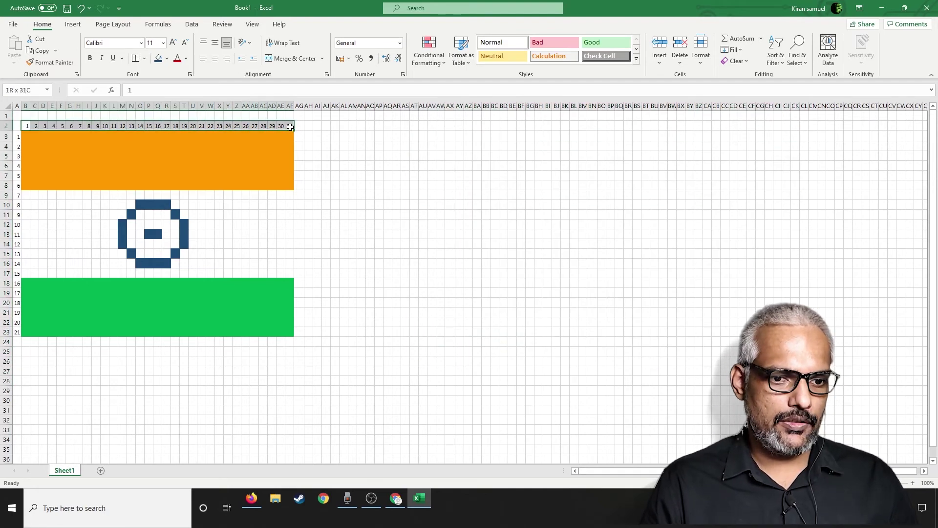
key("Delete")
left_click(16, 137)
mouse_move(13, 148)
left_mouse_down()
mouse_move(22, 334)
mouse_move(17, 137)
left_mouse_up()
left_click(25, 332)
key("Delete")
left_click(383, 245)
Apply all borders to every cell of the flag, B3:AF23
left_click(56, 147)
left_click(33, 136)
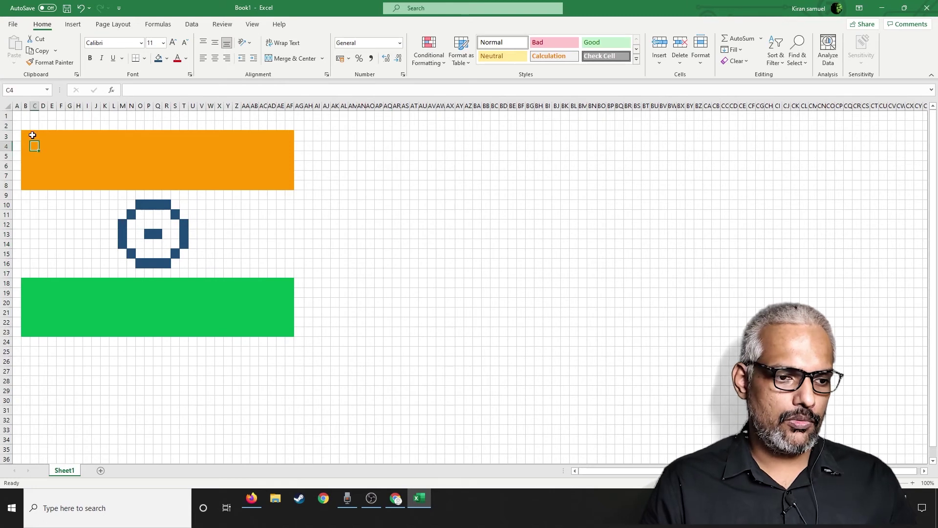
left_click(24, 136)
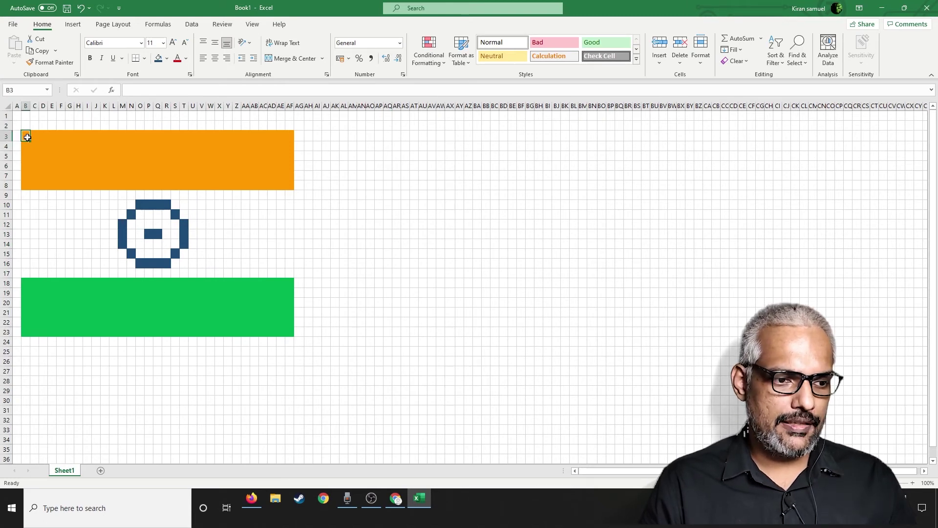
left_click_drag(26, 136, 289, 331)
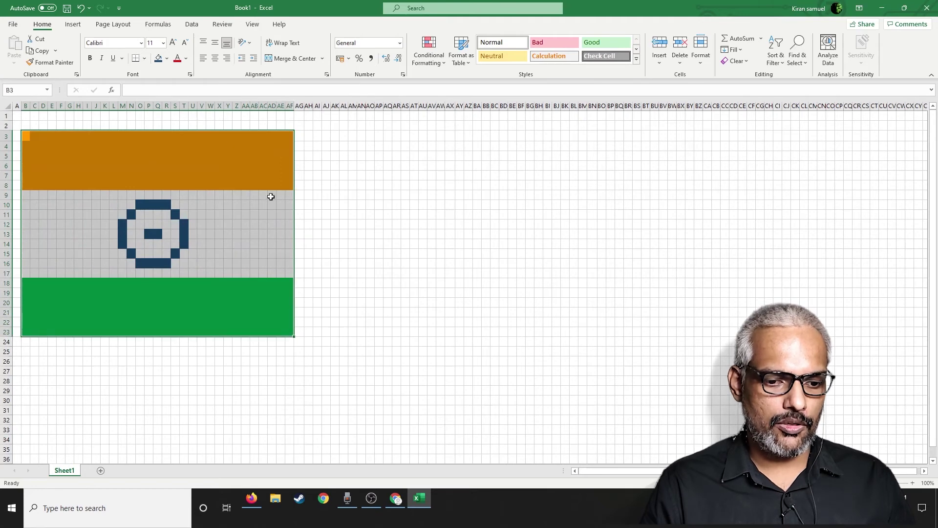
left_click(144, 59)
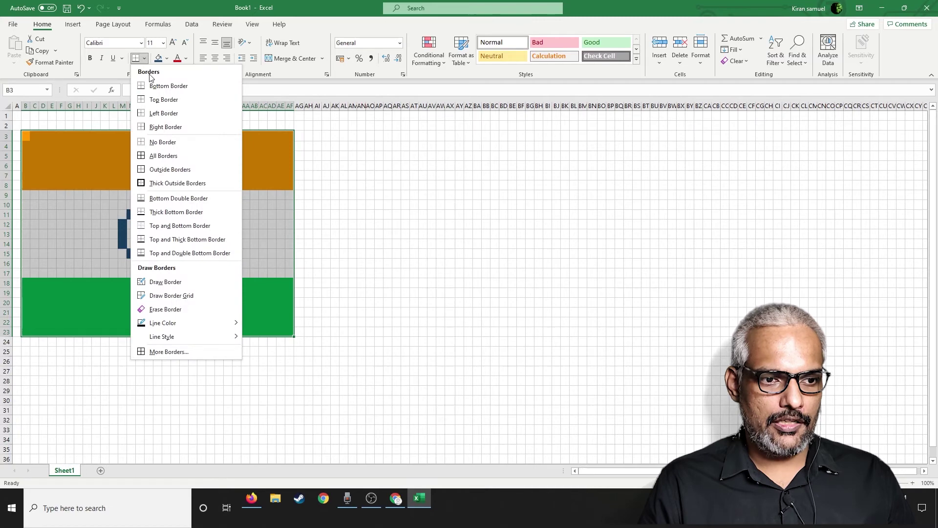
left_click(163, 156)
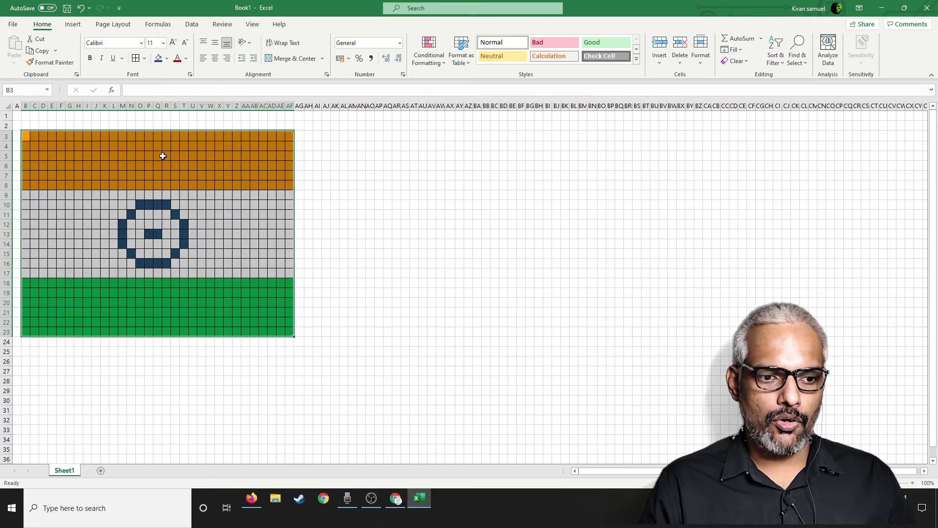
left_click(409, 227)
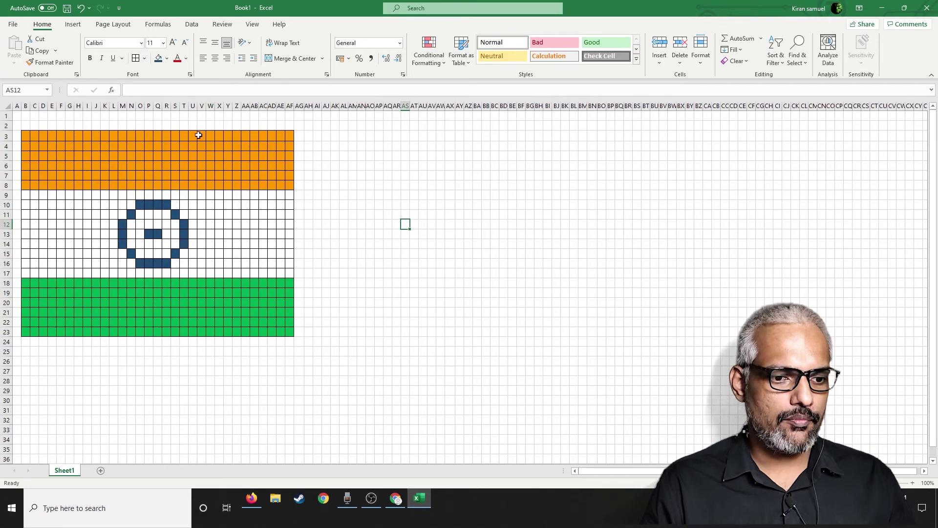
Give the outer edges of the flag range B3:AF23 a double-line border on all four sides
mouse_move(26, 136)
left_mouse_down()
mouse_move(207, 183)
mouse_move(275, 269)
mouse_move(300, 320)
mouse_move(292, 331)
left_mouse_up()
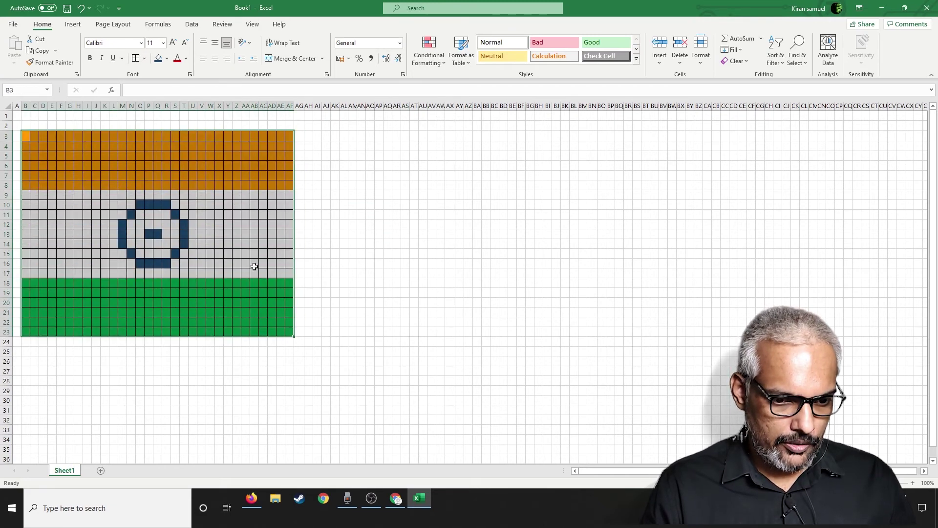
left_click(145, 58)
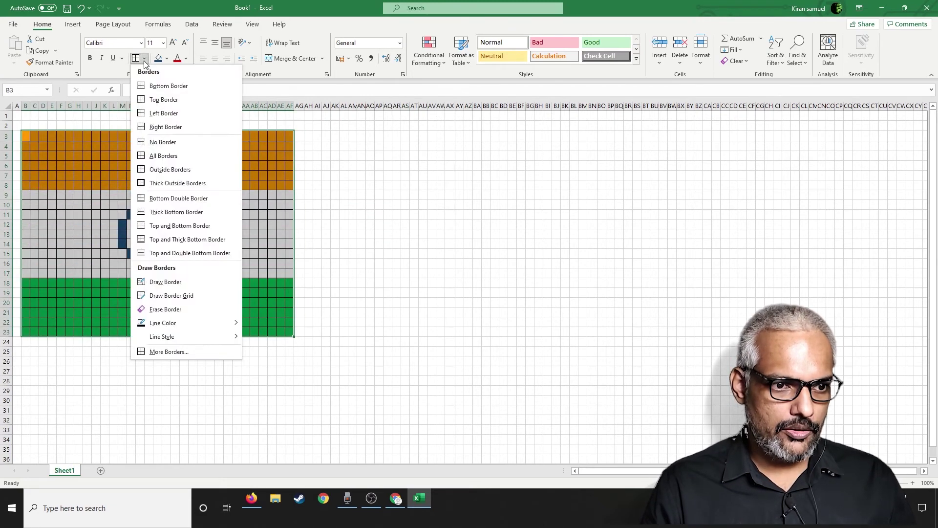
left_click(169, 352)
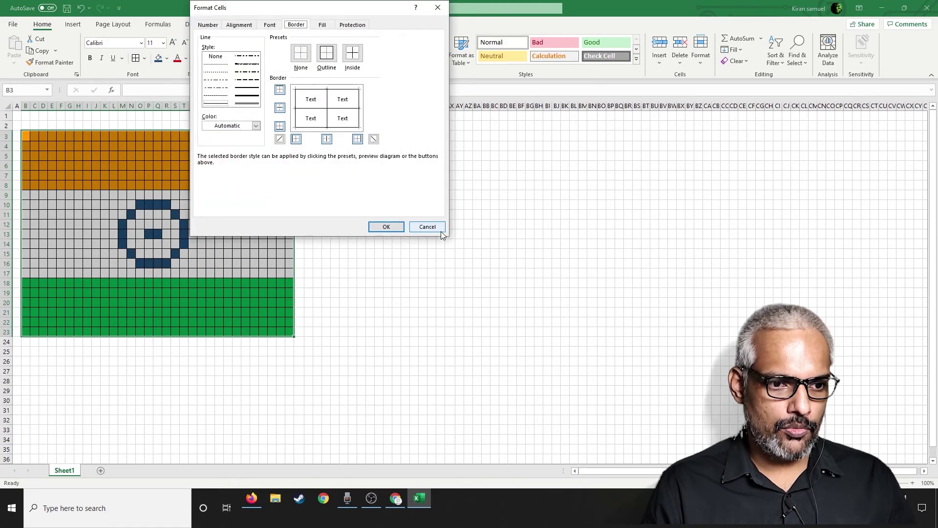
left_click_drag(274, 12, 391, 12)
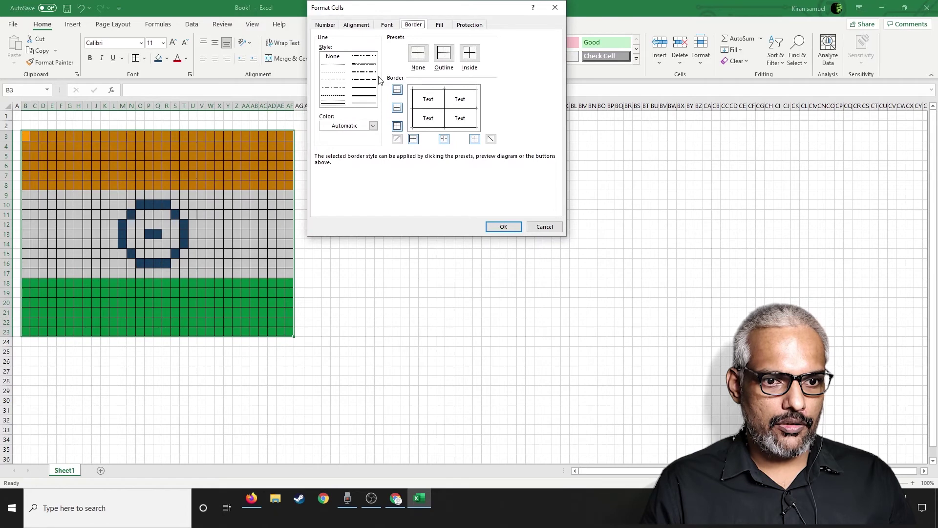
left_click(362, 104)
left_click(433, 90)
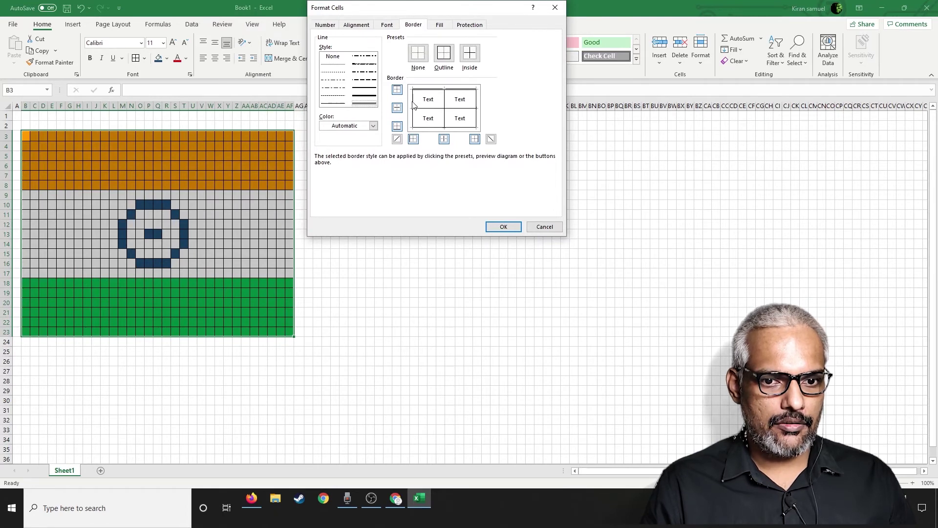
left_click(438, 128)
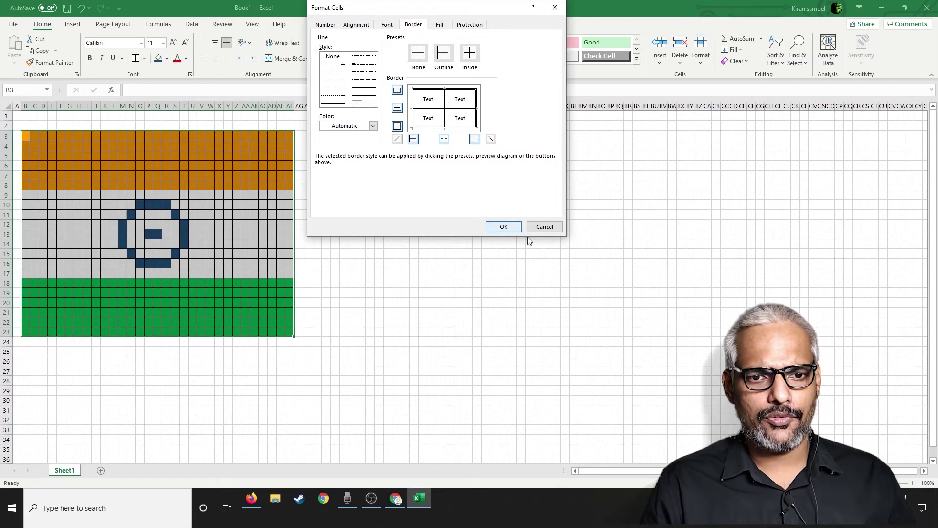
left_click(504, 228)
left_click(448, 282)
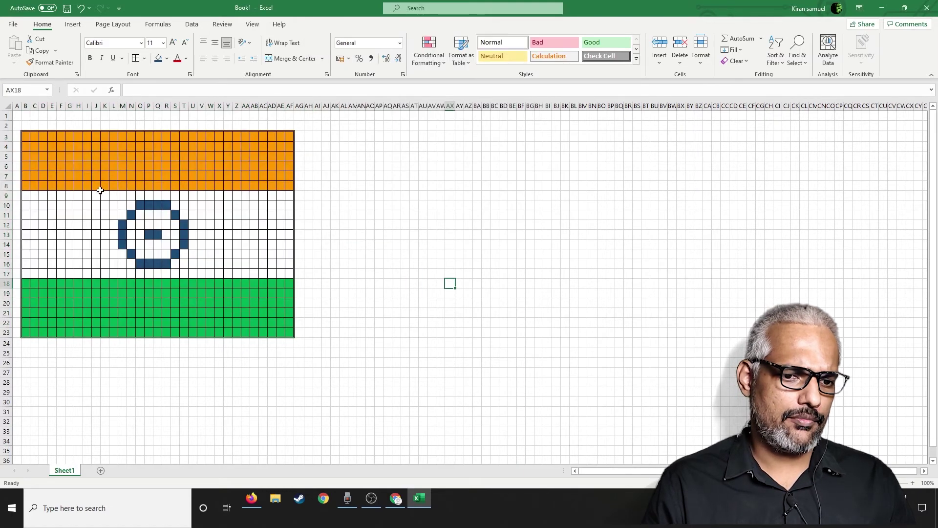
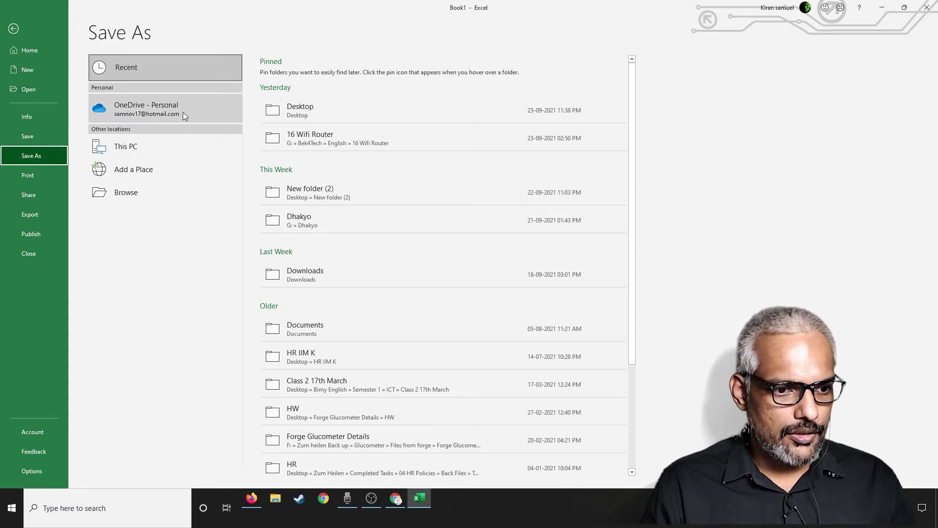
Save the workbook as Indian Flag.xlsx on the Games (G:) drive
left_click(131, 148)
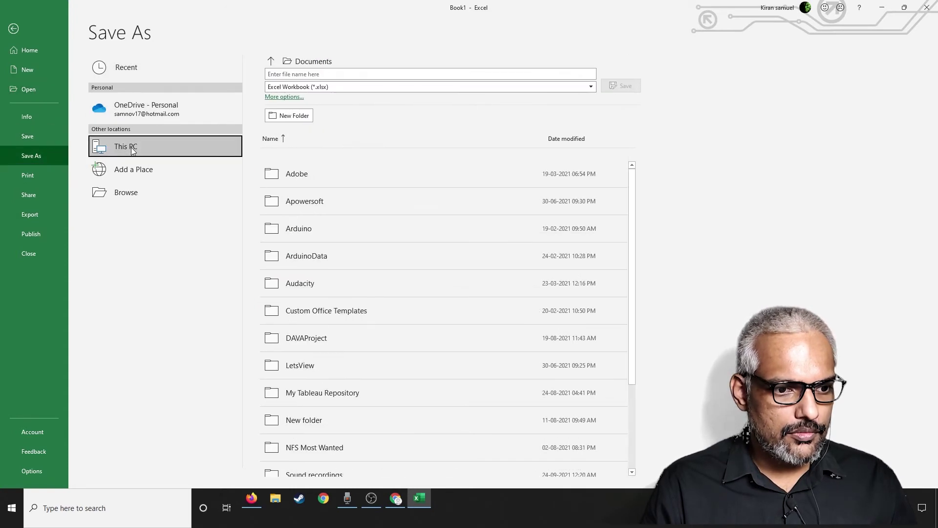
left_click(573, 74)
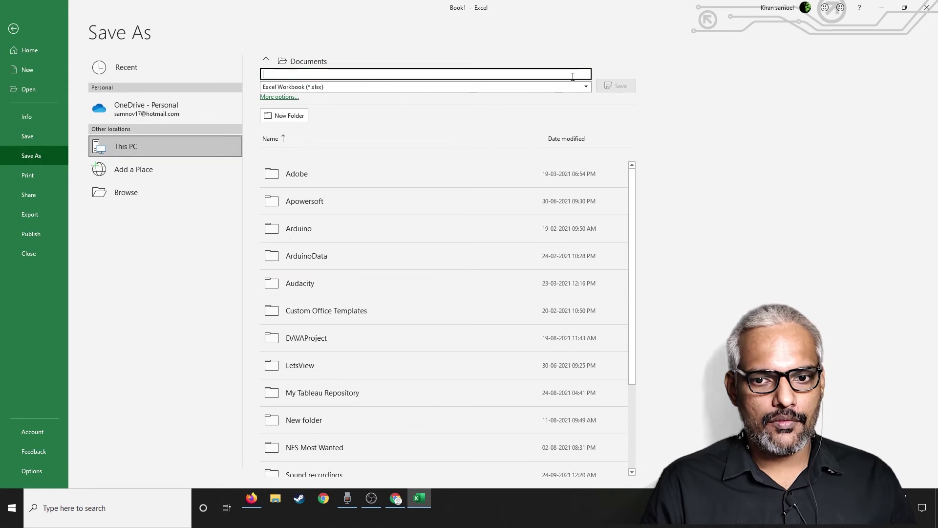
left_click(291, 63)
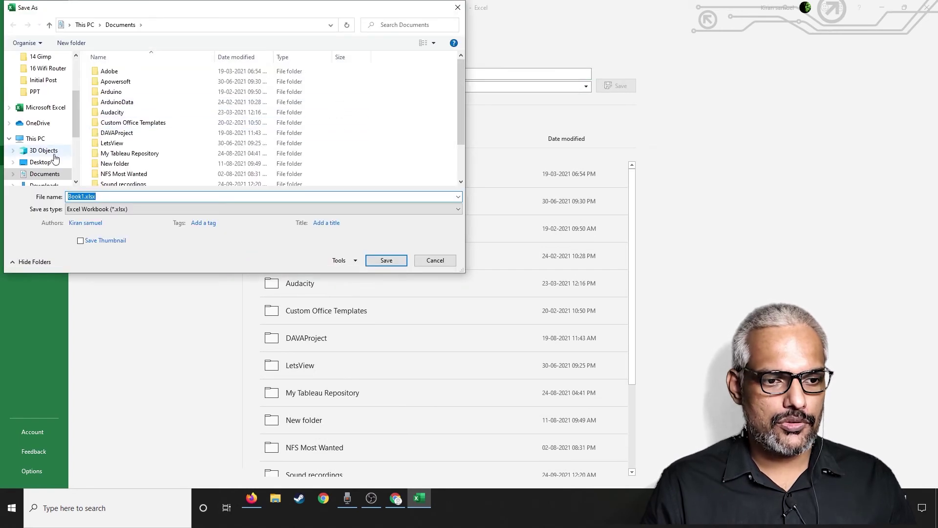
scroll(59, 137, "down", 3)
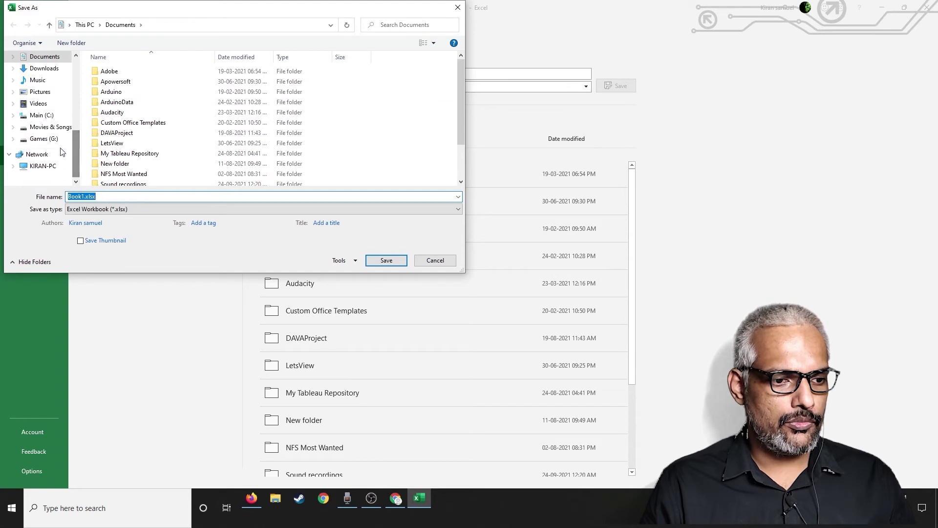
left_click(47, 139)
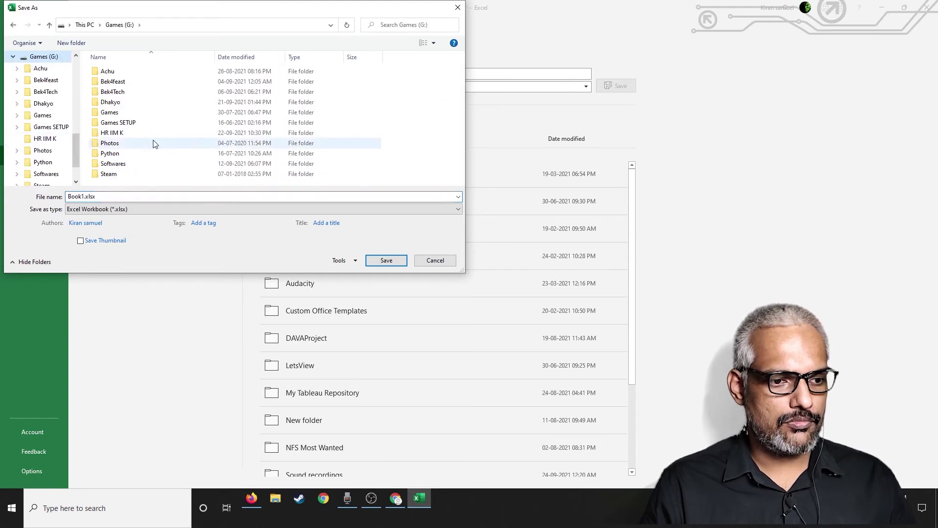
left_click(84, 195)
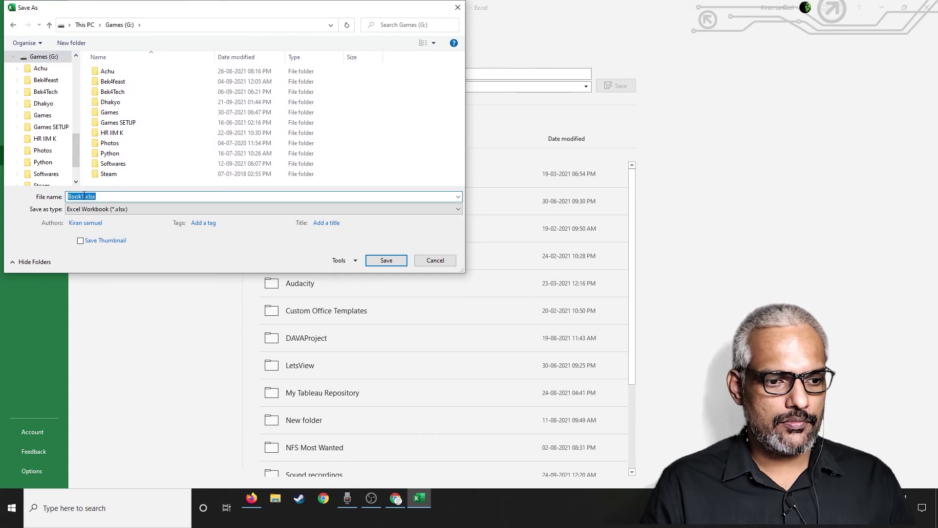
type("Indian Flag")
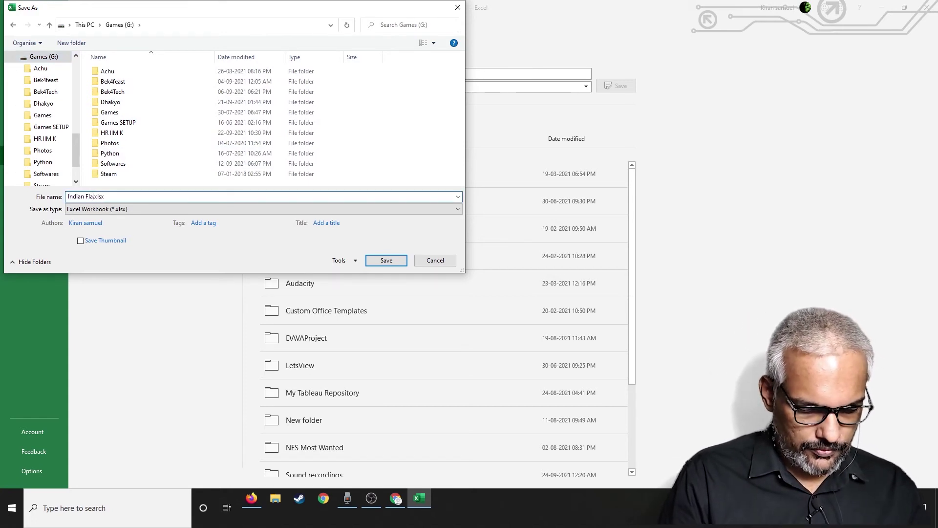
left_click(391, 261)
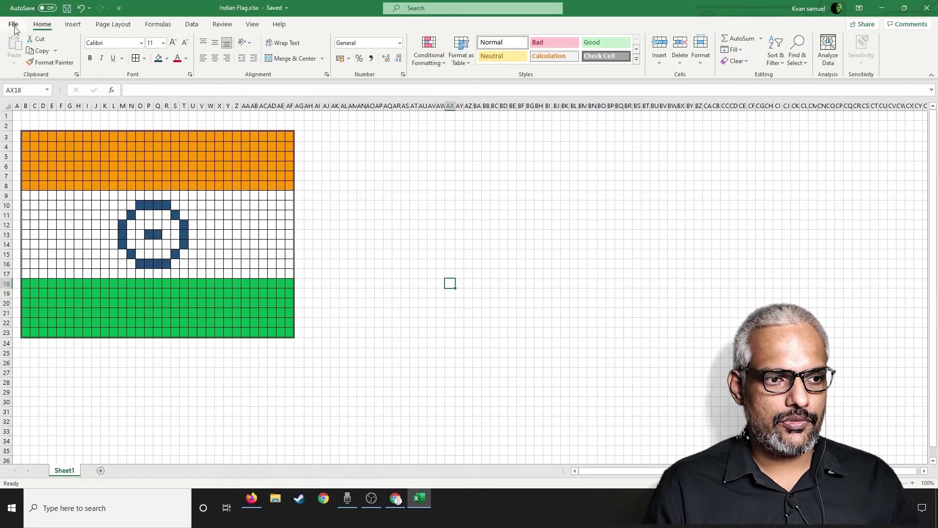
Save a PDF copy of the workbook named Indian Flag in the same G: drive location
left_click(14, 26)
left_click(43, 157)
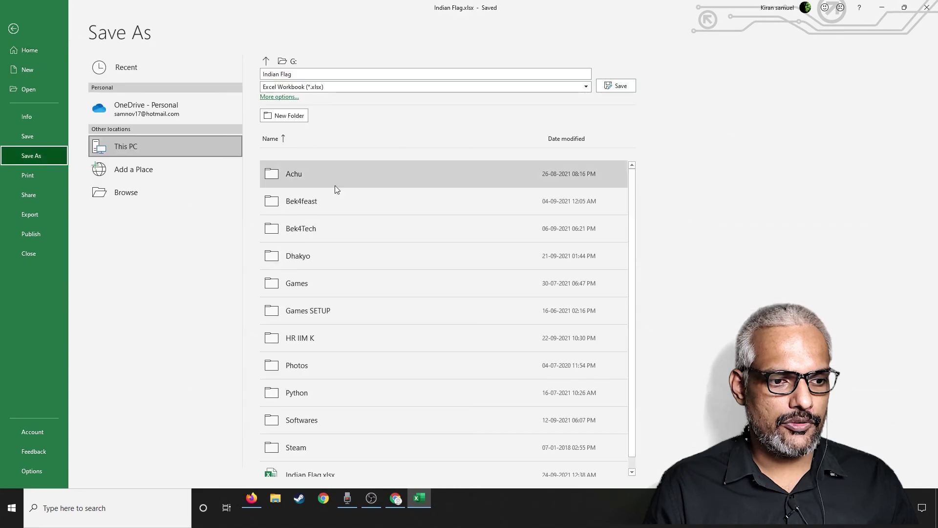
left_click(589, 88)
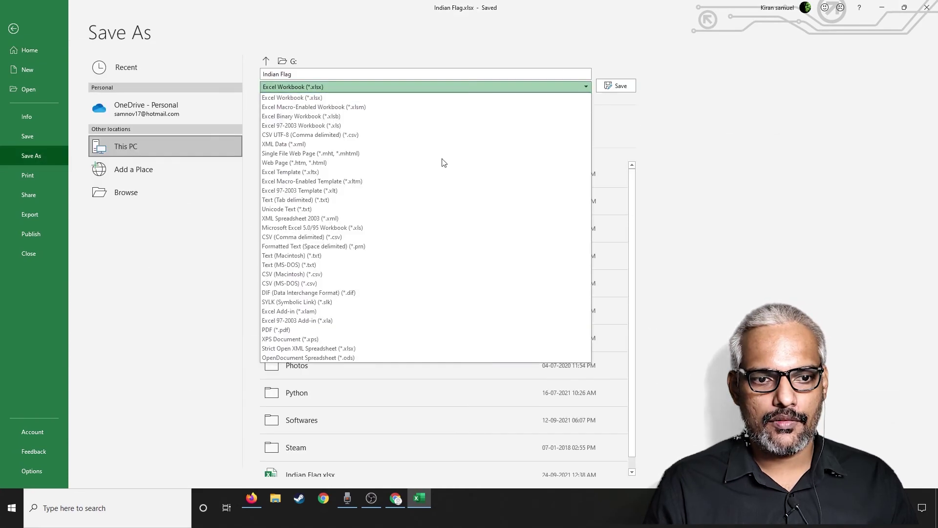
left_click(276, 329)
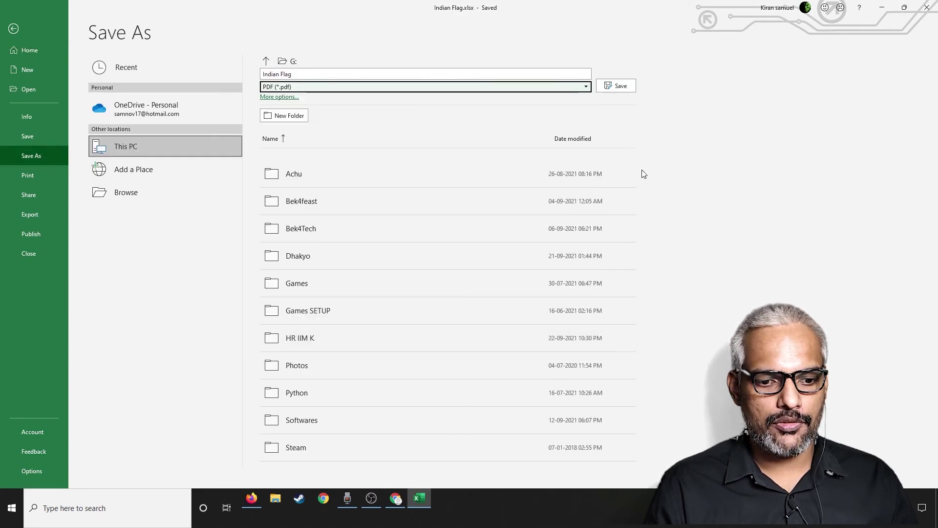
left_click(626, 86)
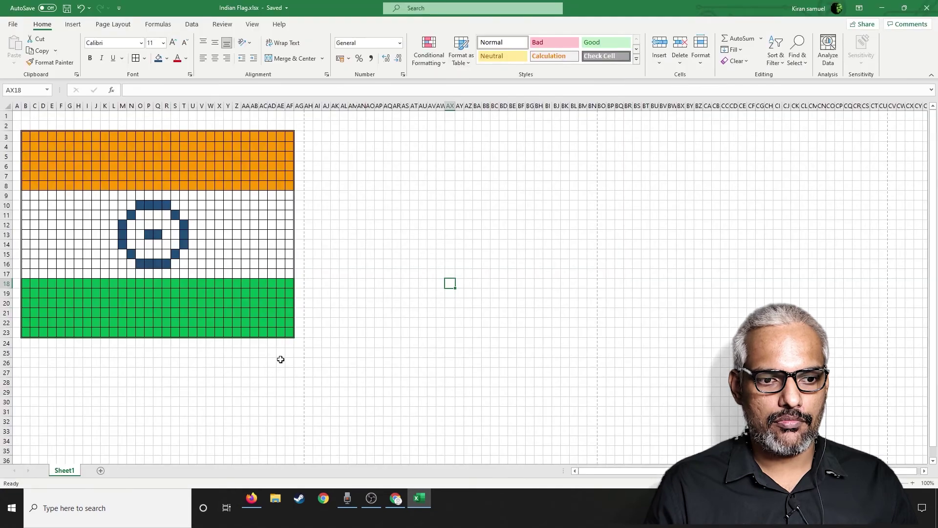
Switch to File Explorer and open Indian Flag.pdf from the Games (G:) drive
left_click(275, 498)
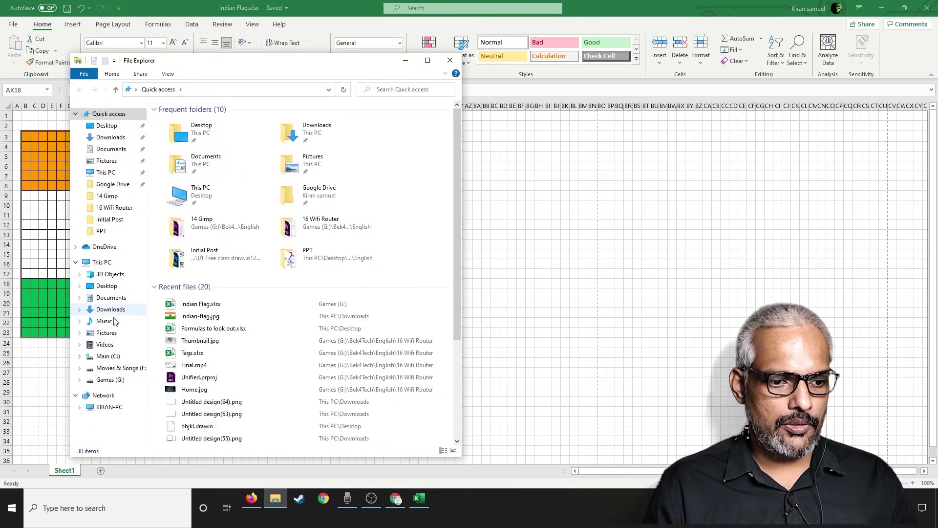
left_click(109, 370)
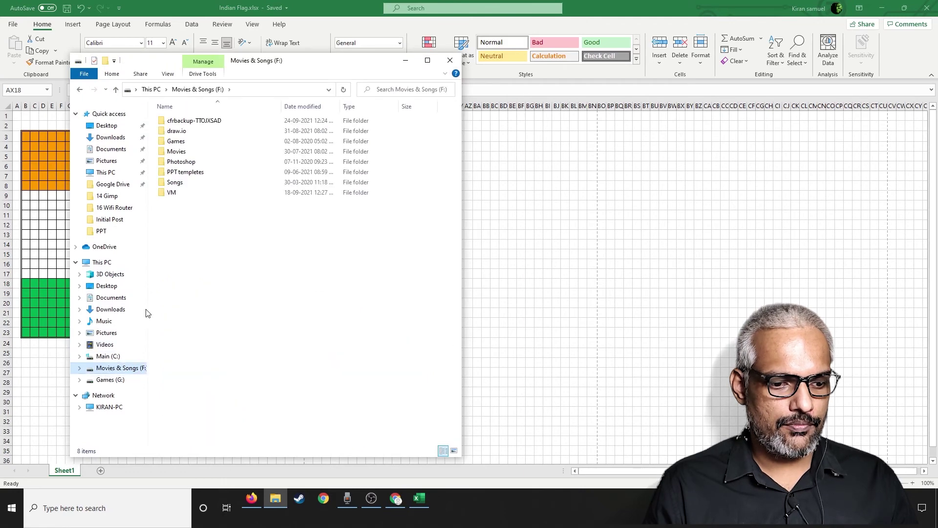
left_click(103, 381)
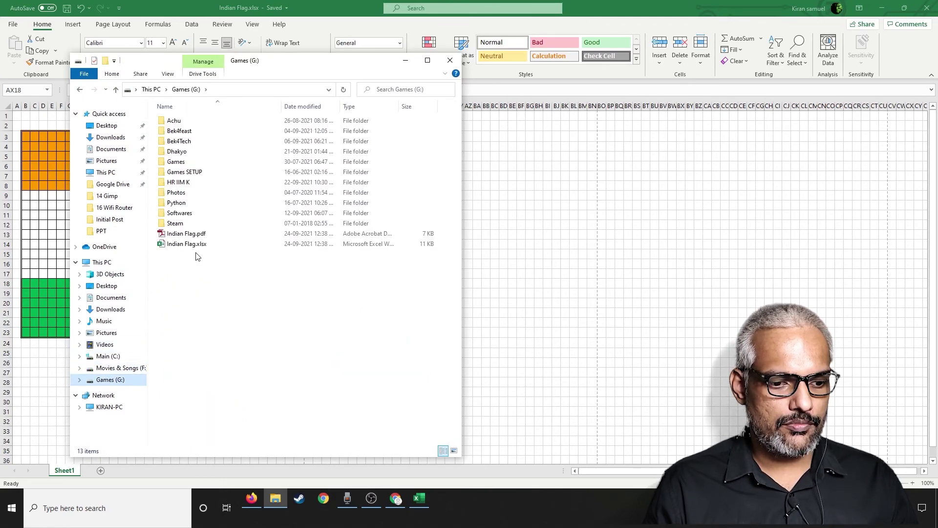
double_click(192, 234)
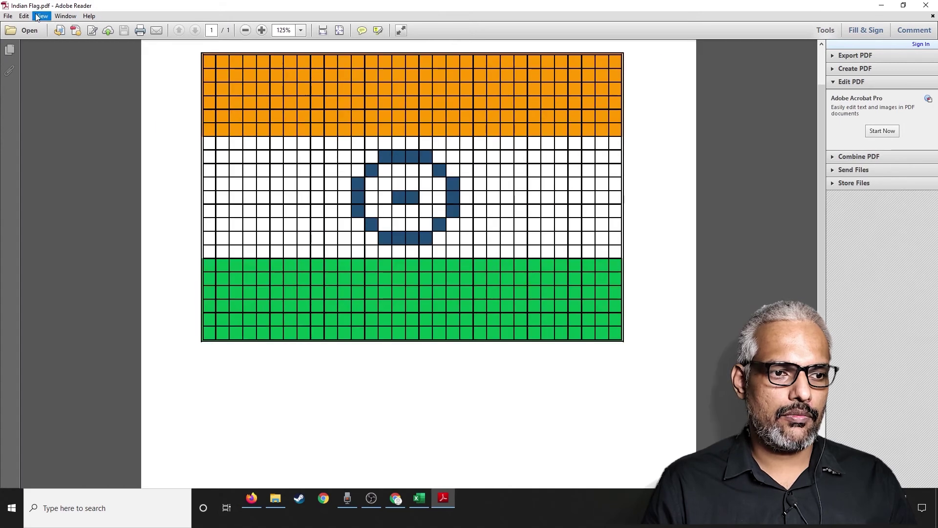
Take a snapshot of the whole flag on the PDF page, including its outer border
left_click(25, 16)
left_click(49, 136)
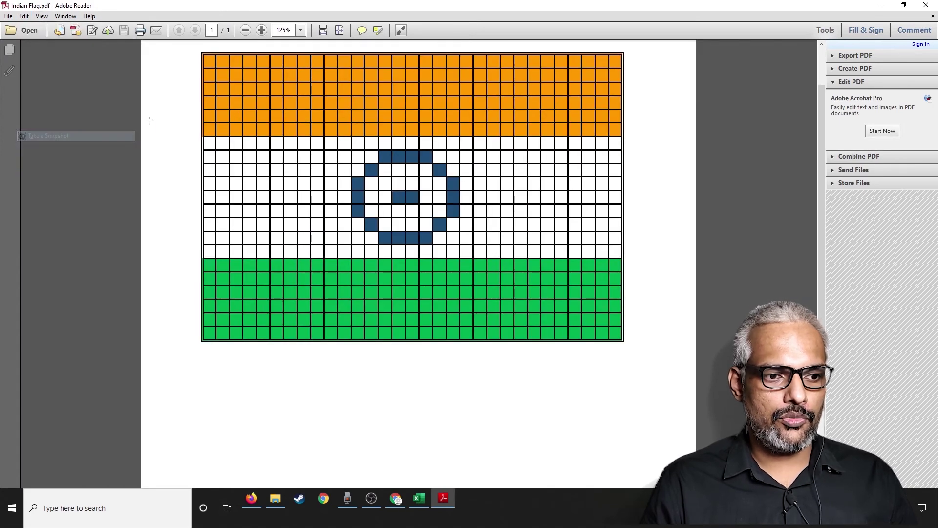
left_click_drag(196, 48, 629, 345)
Switch to Paint and paste the copied flag snapshot into the blank canvas
left_click(76, 512)
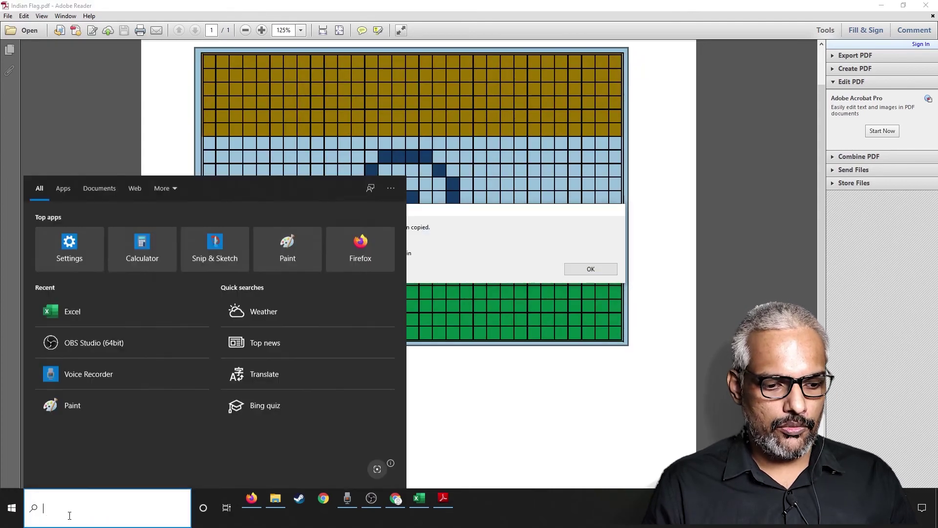
type("pain")
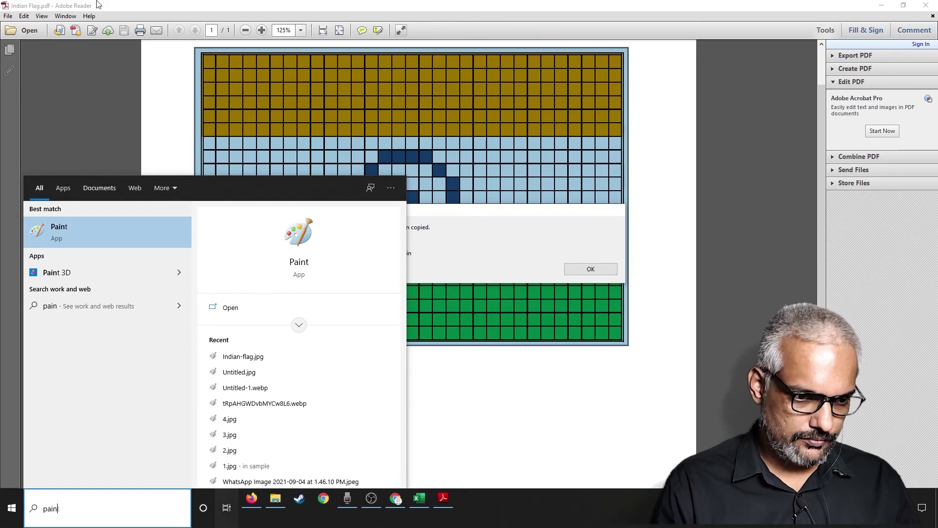
left_click(72, 240)
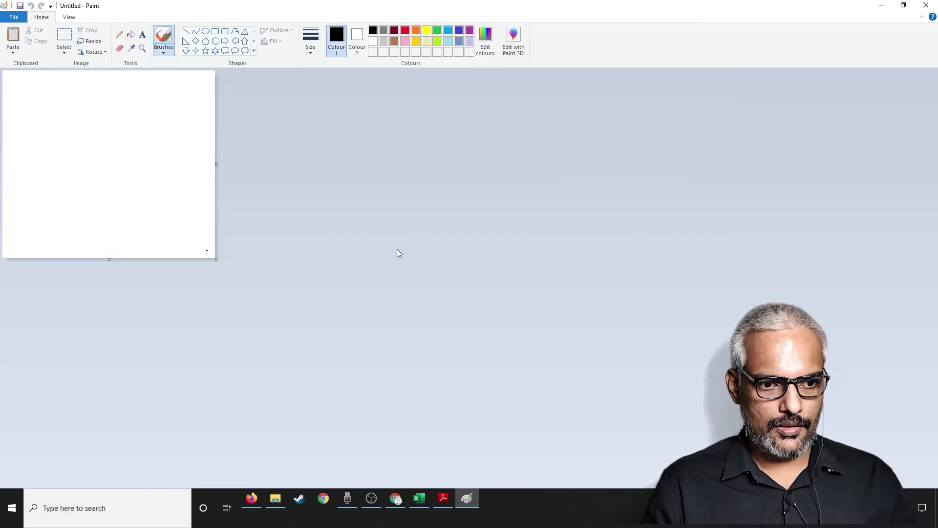
key("ctrl+v")
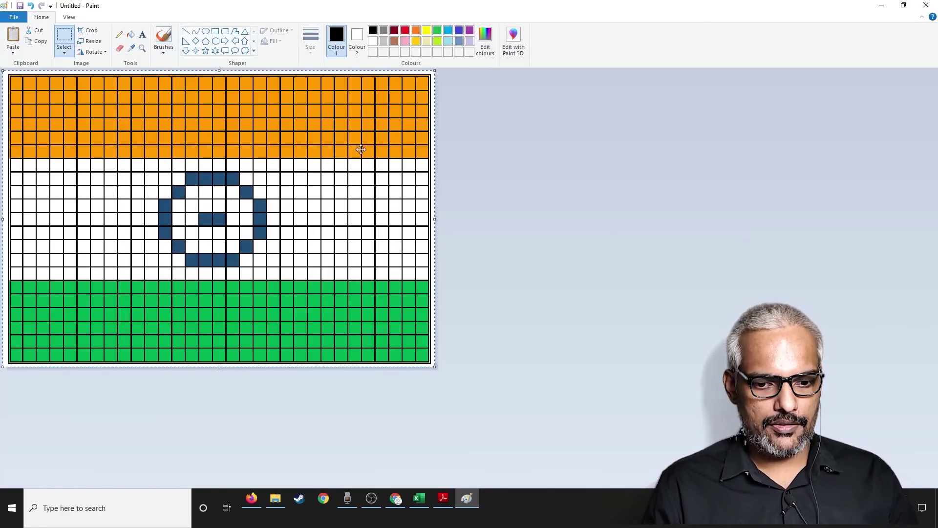
Save the Paint image as a JPEG named Indian Flag on the Games (G:) drive
left_click(13, 18)
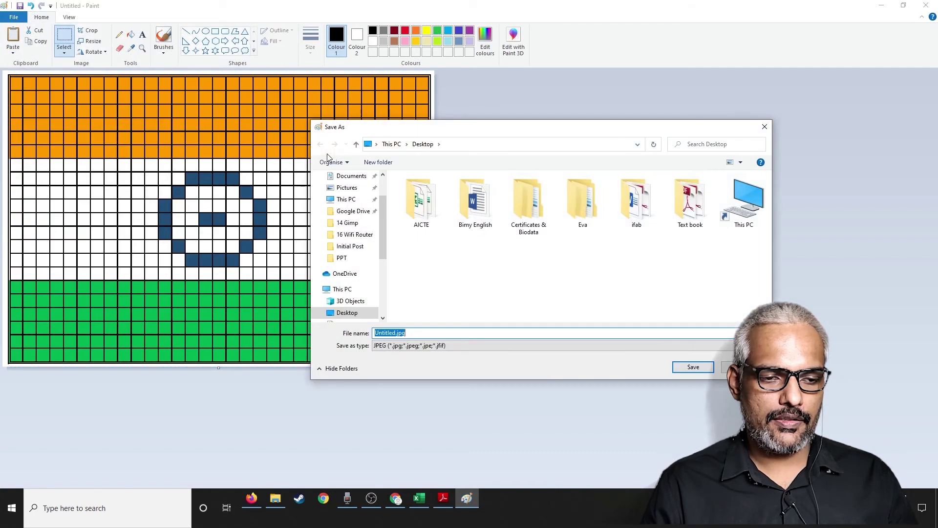
double_click(742, 201)
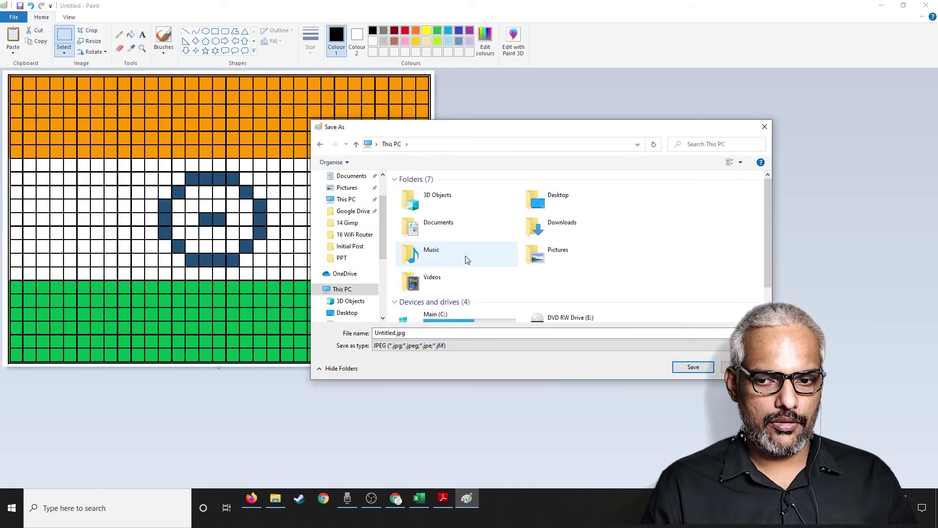
scroll(472, 254, "down", 1)
double_click(561, 312)
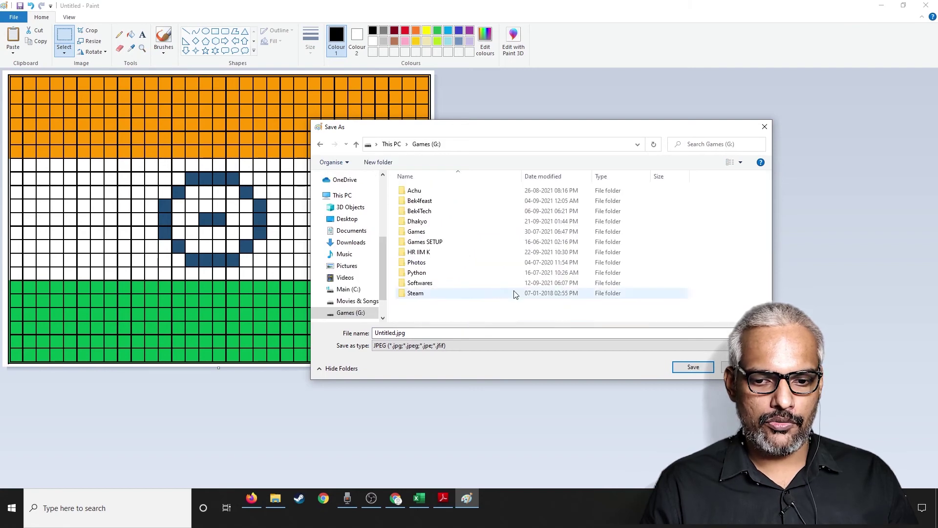
left_click(415, 345)
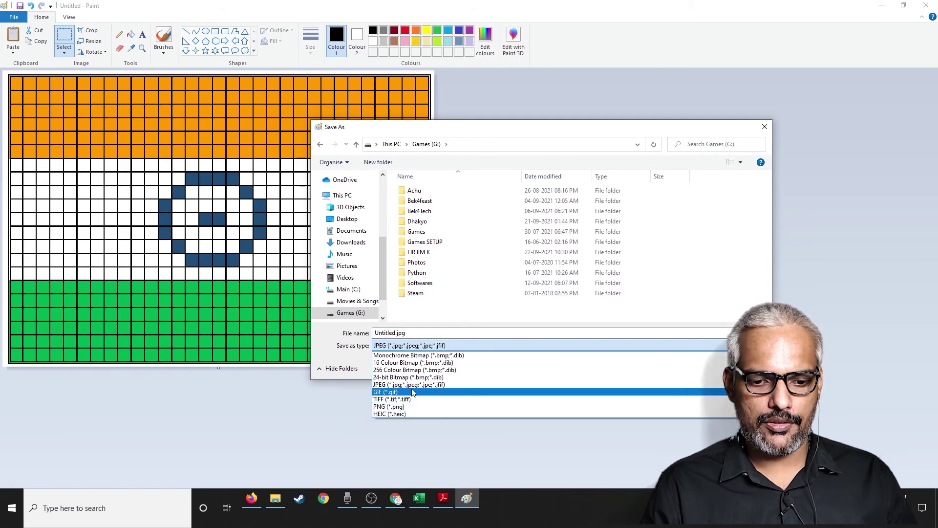
left_click(396, 335)
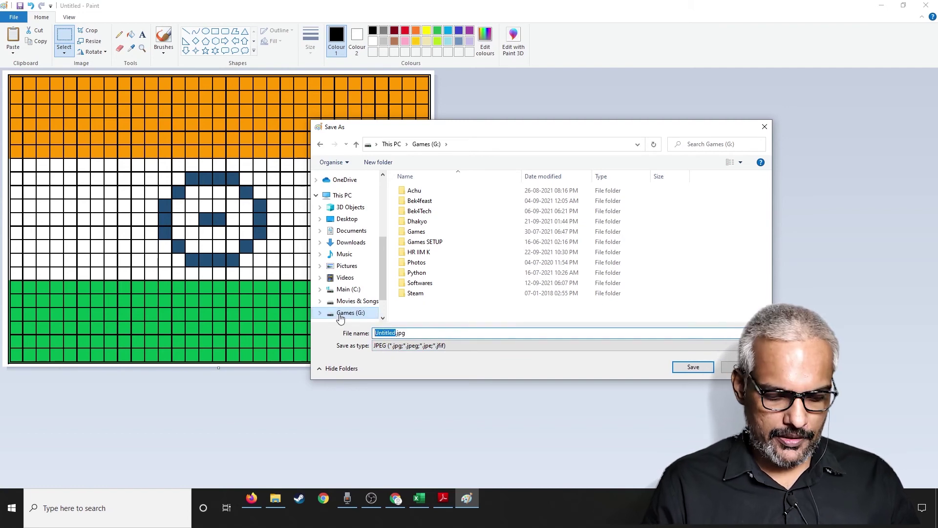
type("India")
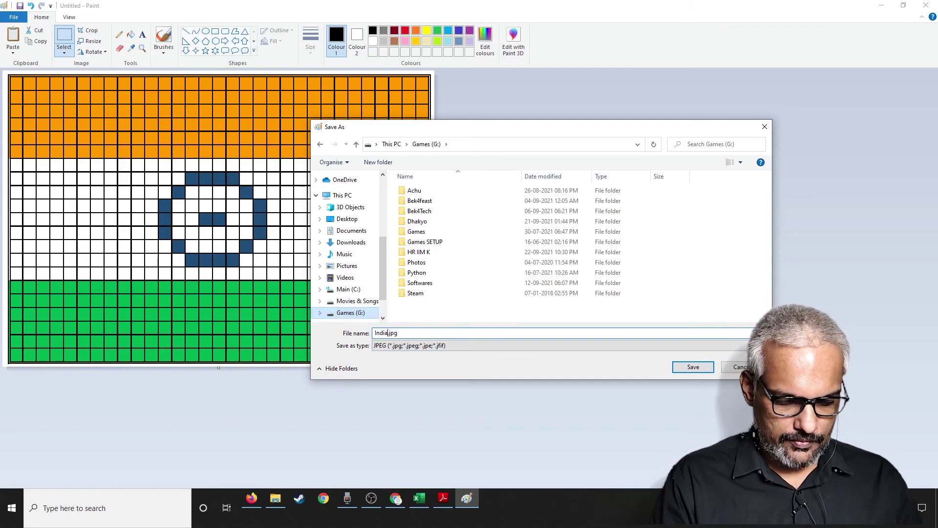
type("n Flag")
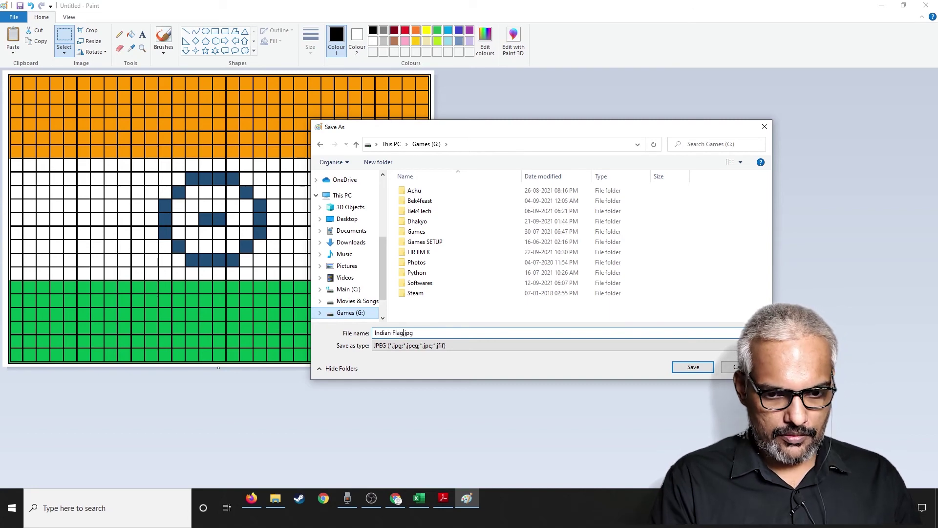
left_click(692, 367)
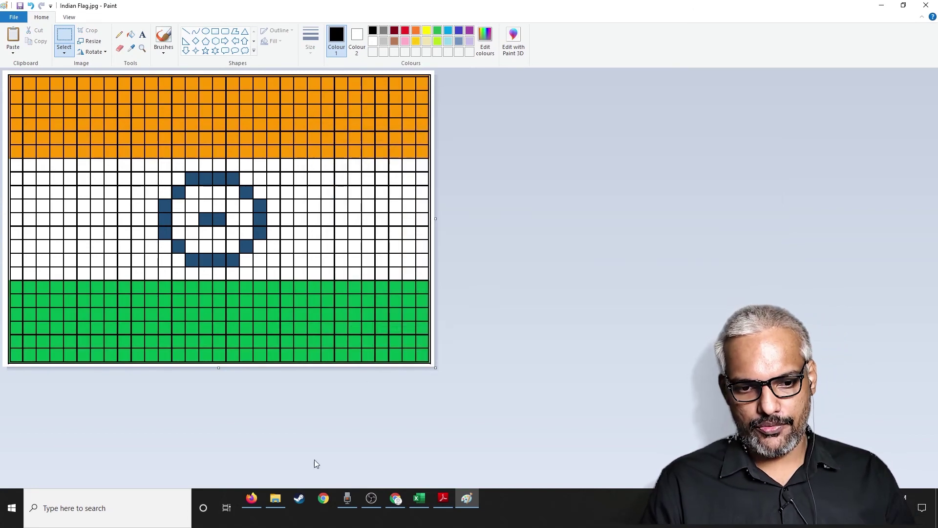
Switch to File Explorer, open Indian Flag.jpg from the Games (G:) drive to view it, and close both windows
left_click(275, 498)
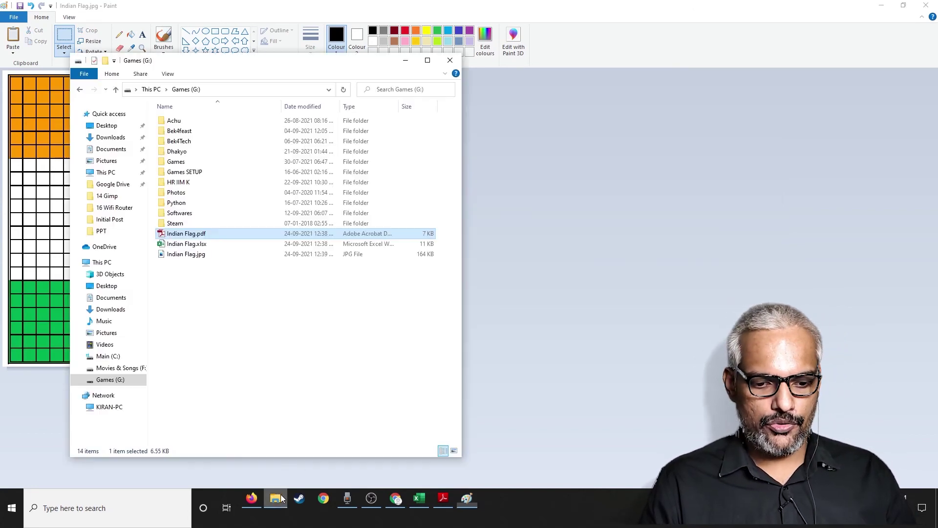
double_click(189, 254)
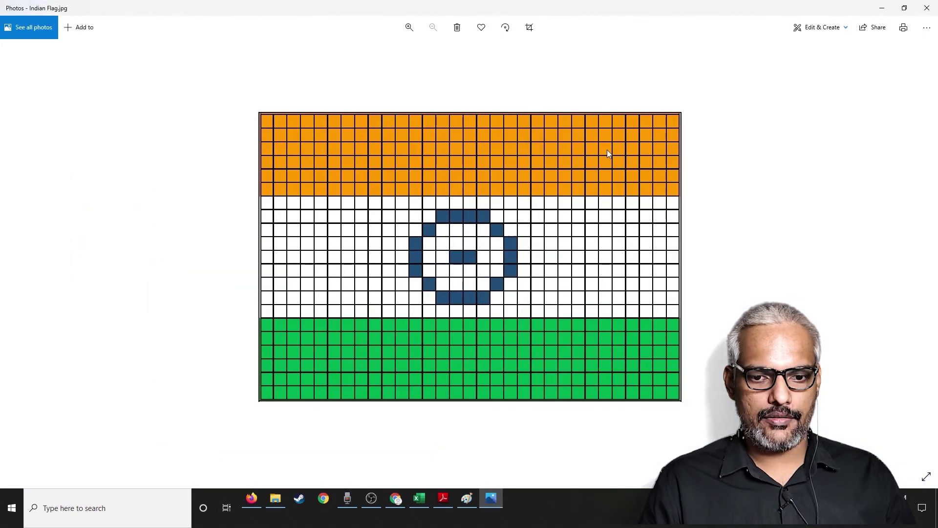
left_click(927, 7)
left_click(450, 60)
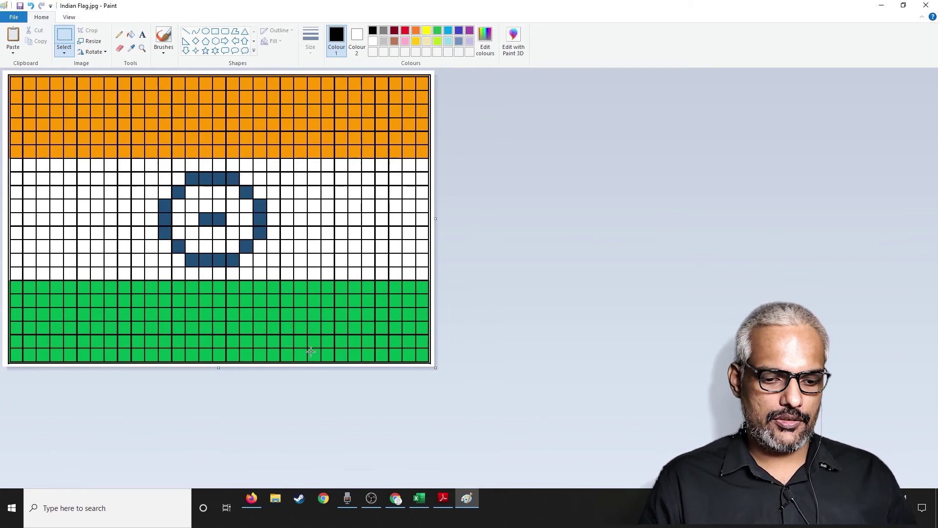
Switch to Chrome, open pixilart.com in a new tab, and launch its online drawing tool
left_click(395, 498)
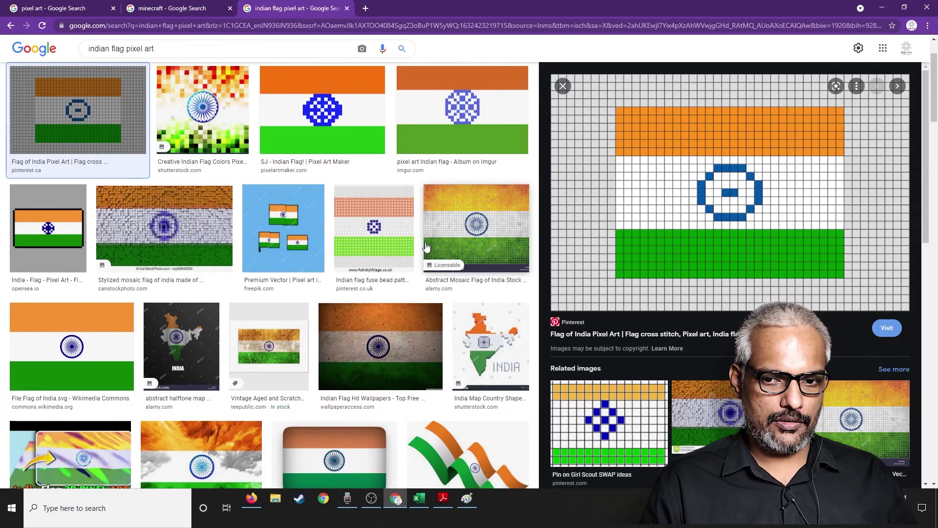
left_click(366, 9)
left_click(262, 24)
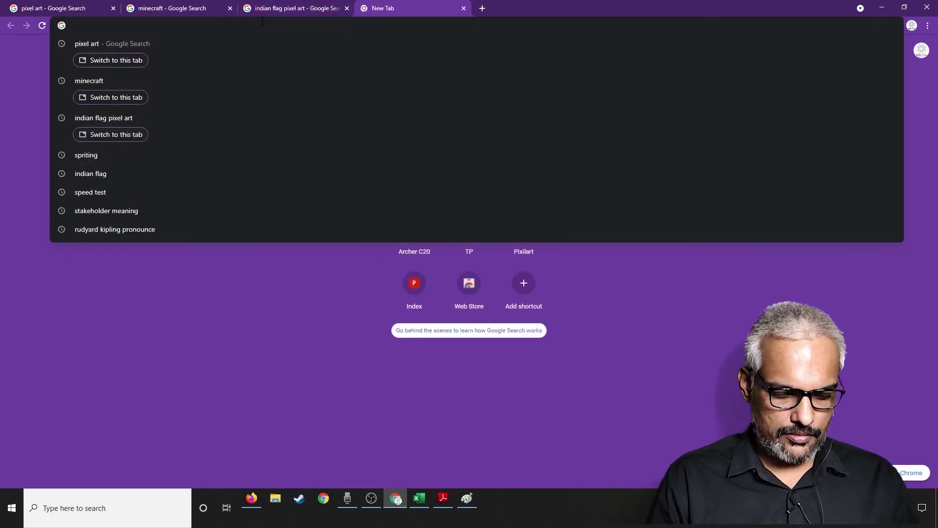
type("pix")
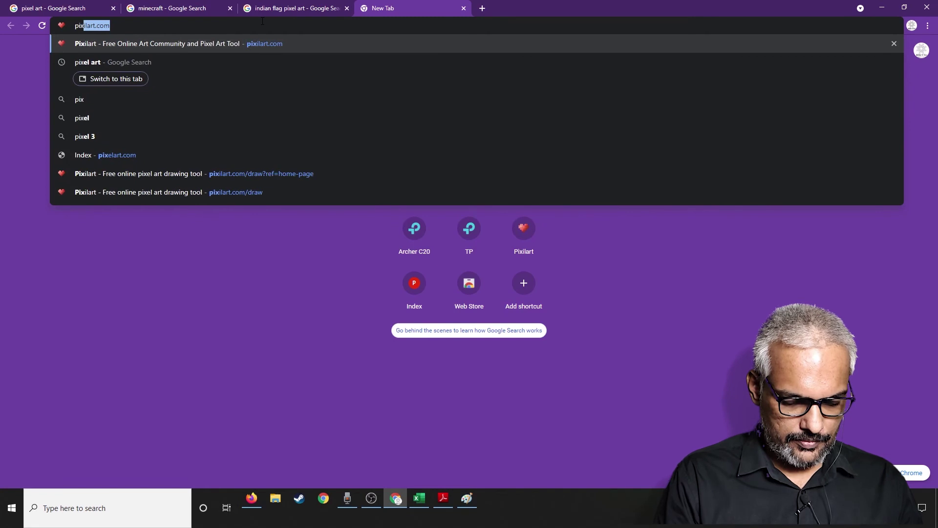
type("il")
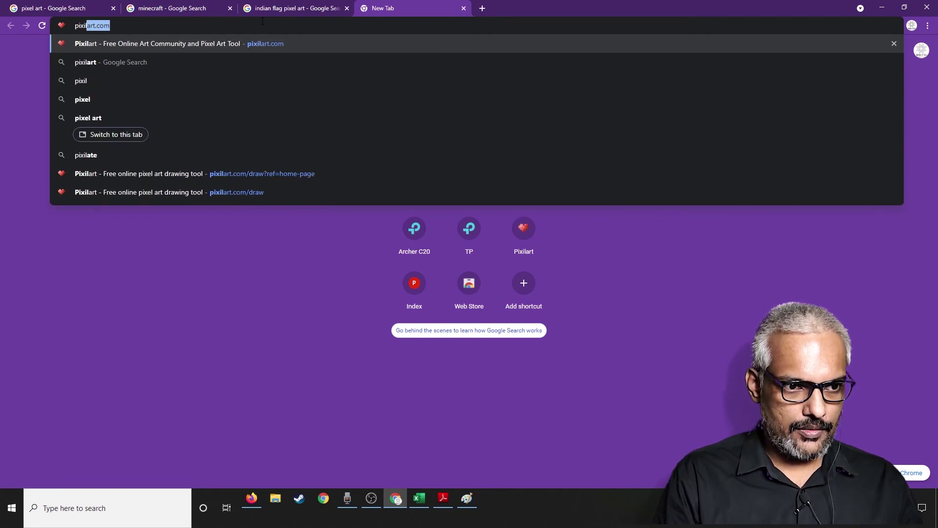
type("art.com")
key("Return")
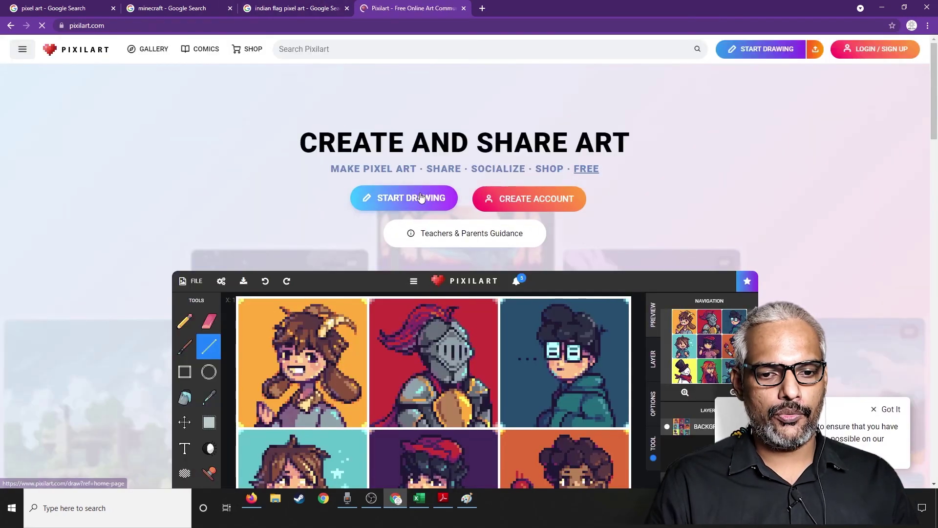
left_click(422, 197)
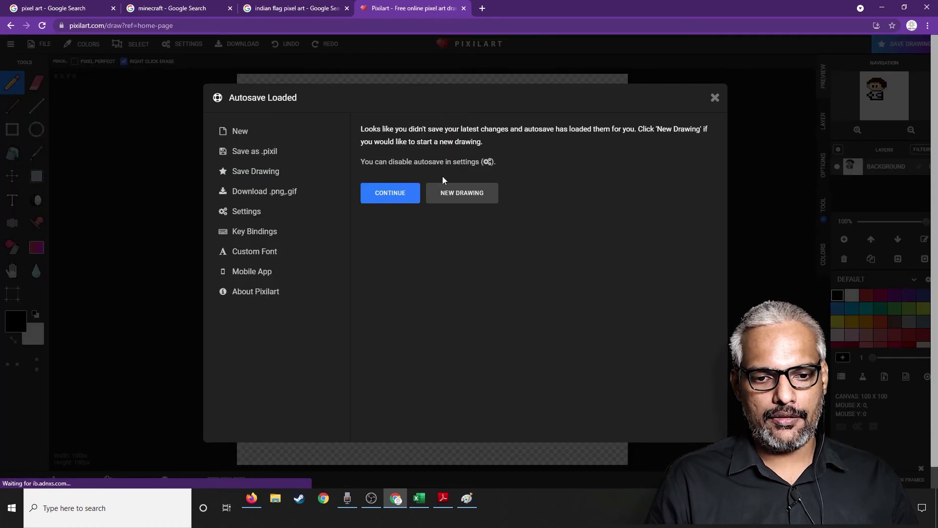
Choose a new drawing over the autosaved one, try to create the blank canvas, and decline clearing the existing drawing
left_click(462, 197)
left_click(401, 182)
type("000")
left_click(396, 210)
left_click(490, 287)
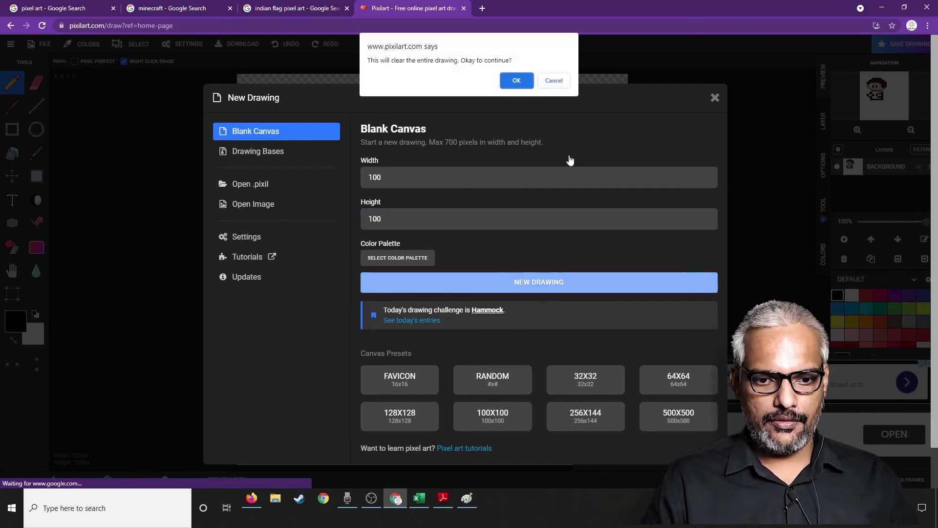
left_click(554, 81)
Try to set the new canvas height to 1000 pixels
left_click(416, 183)
left_click(398, 218)
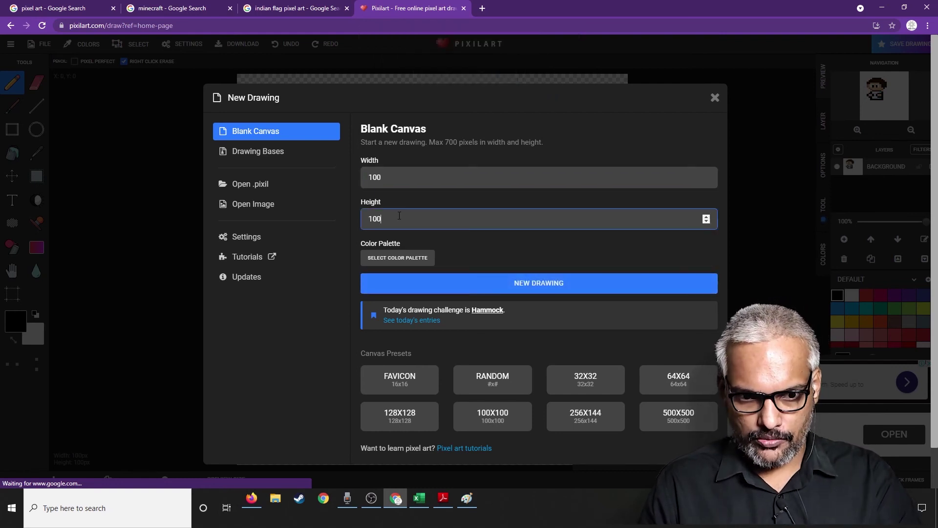
type("0")
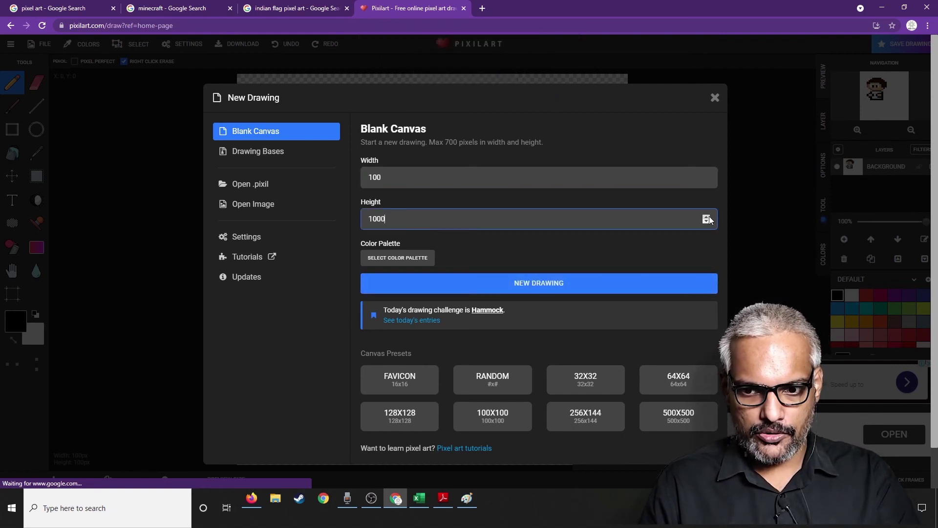
Create a blank canvas 151 pixels wide and 100 pixels high, accept clearing the old drawing, and close the advertisement
left_click(563, 175)
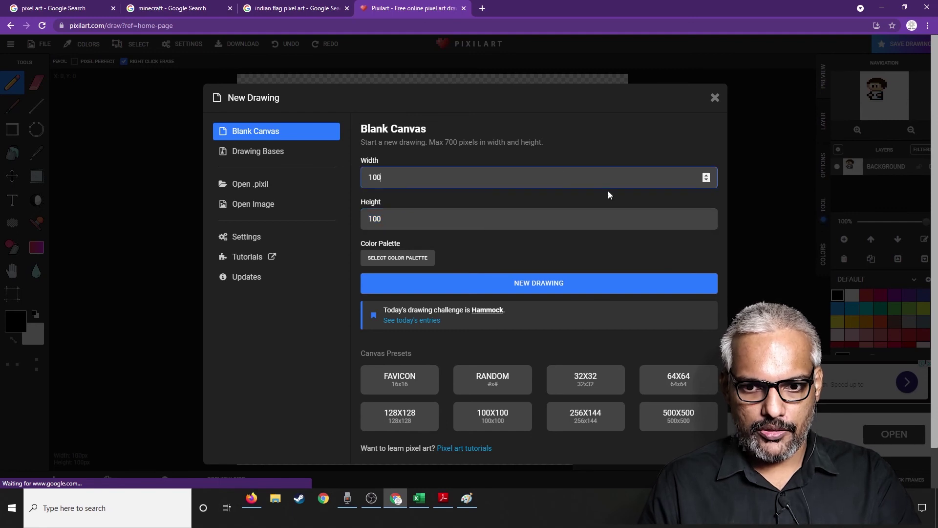
left_click(707, 175)
left_click(520, 283)
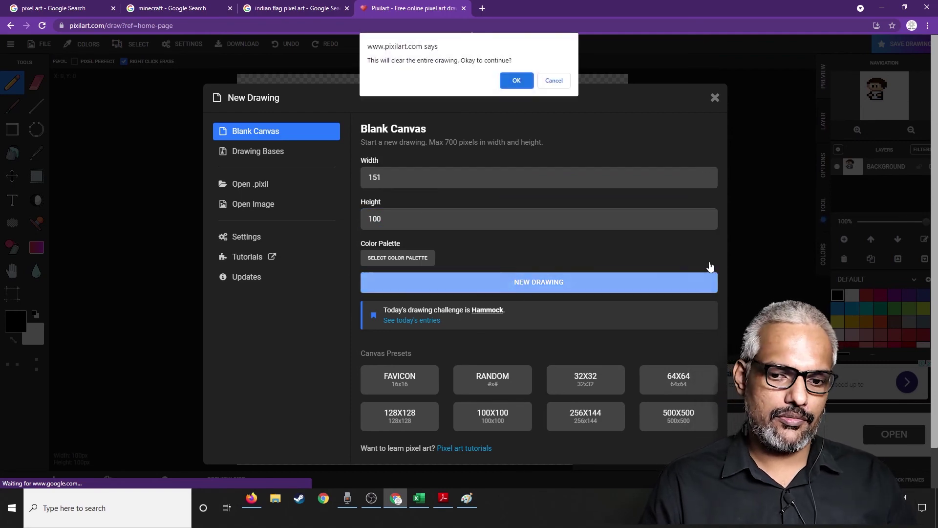
left_click(517, 81)
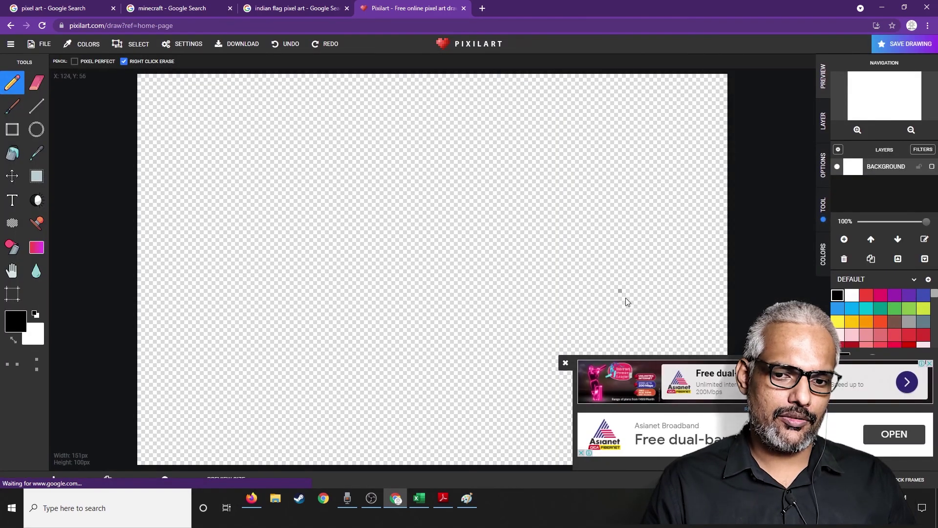
left_click(566, 363)
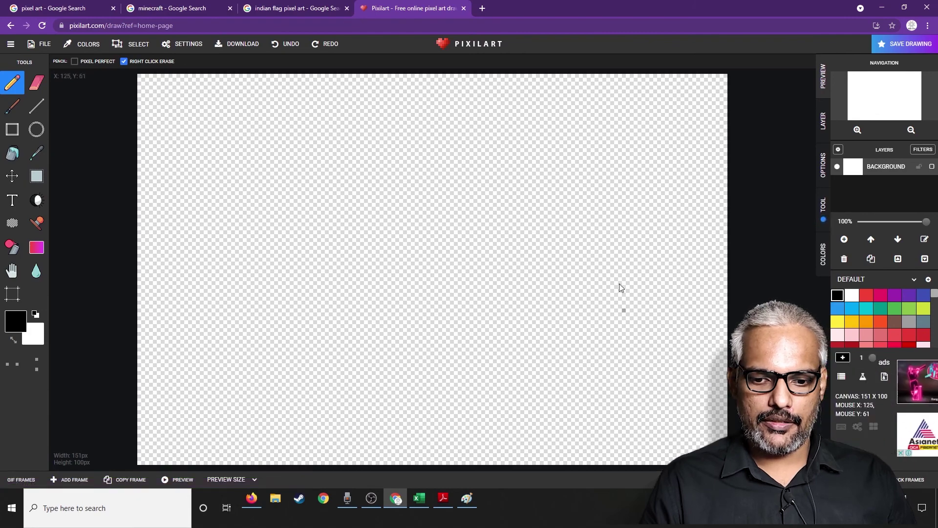
Insert the Mario Maker Tube from the popular stamps and move it to the right of the canvas centre
left_click(39, 229)
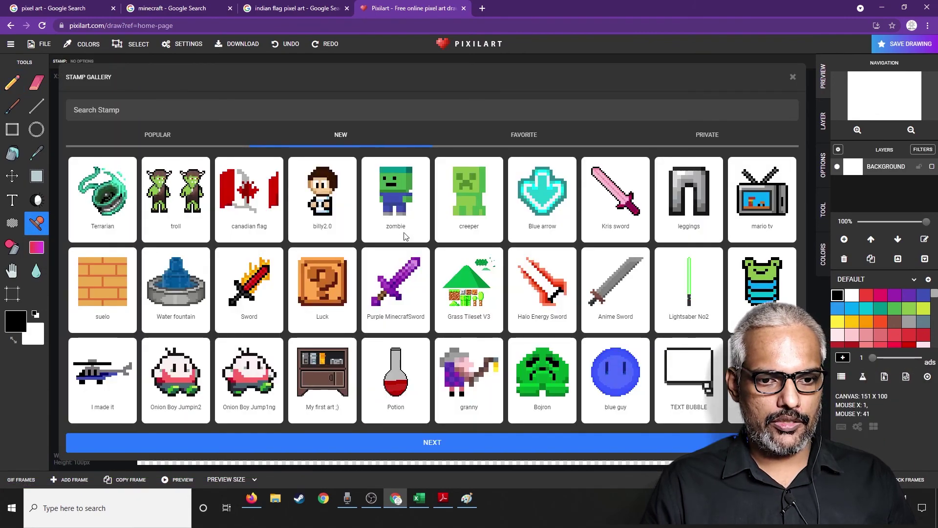
left_click(519, 134)
left_click(147, 136)
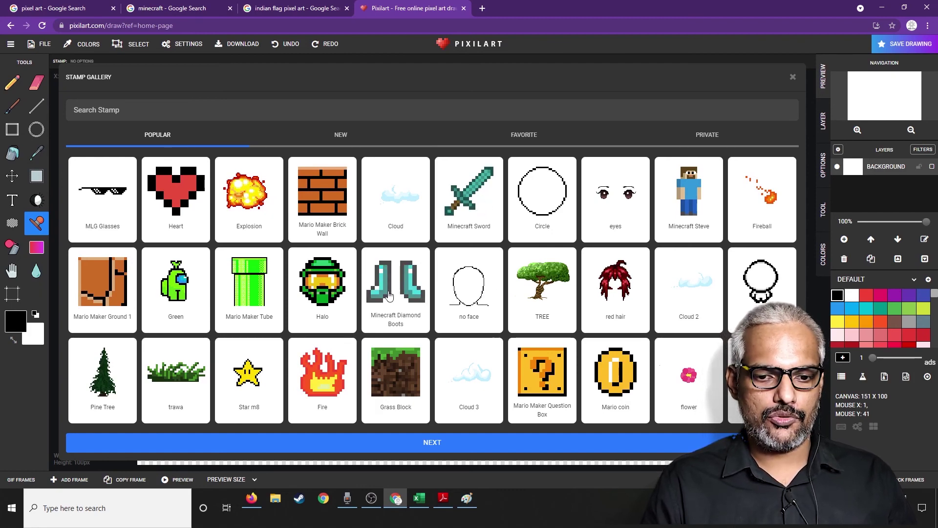
left_click(250, 286)
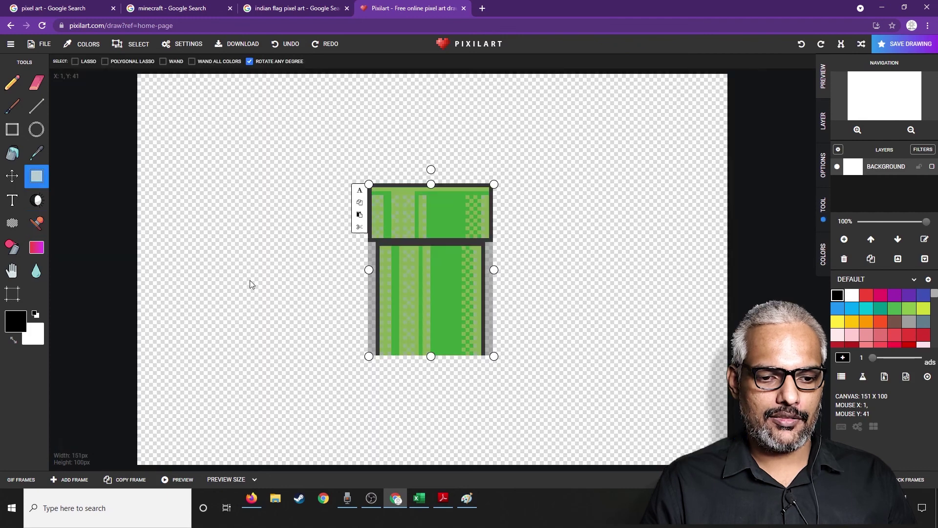
left_click_drag(414, 216, 324, 178)
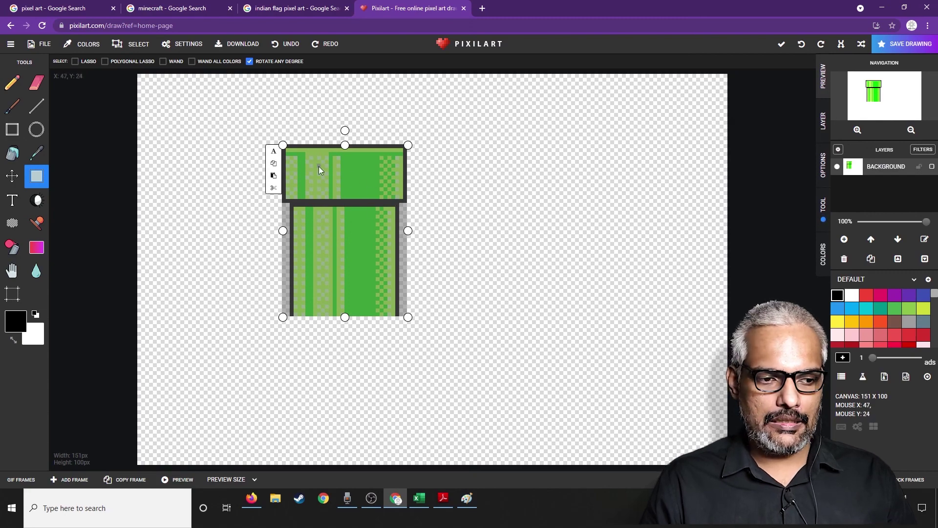
left_click_drag(330, 177, 511, 228)
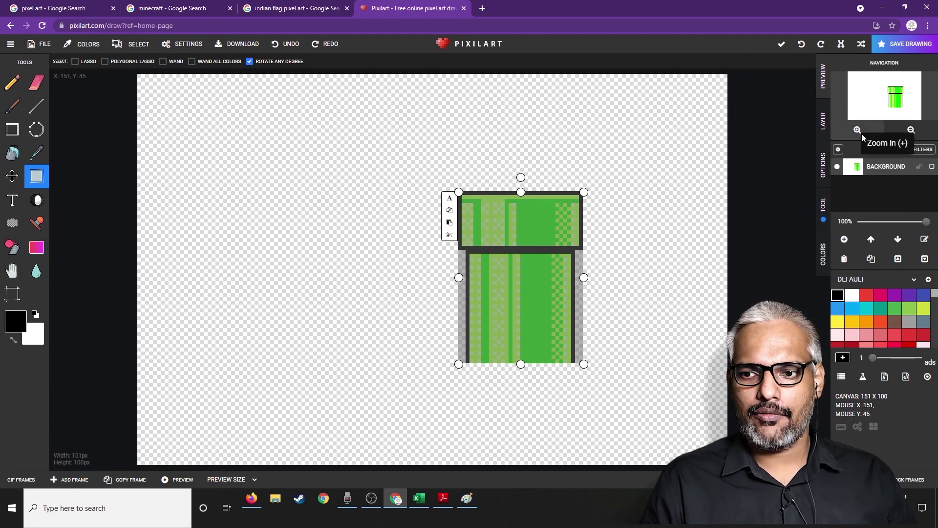
Insert the Heart stamp over the upper part of the green tube and switch back to Paint
left_click(33, 224)
left_click(176, 190)
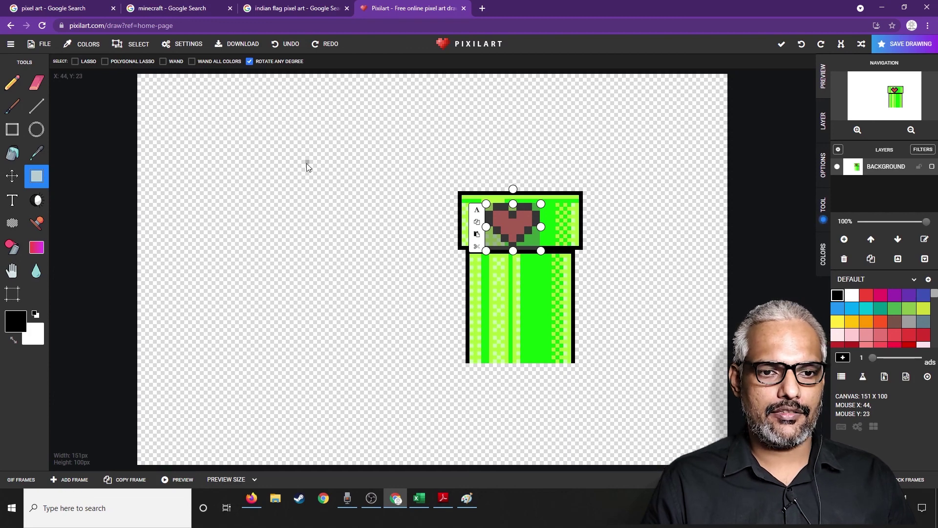
left_click(396, 508)
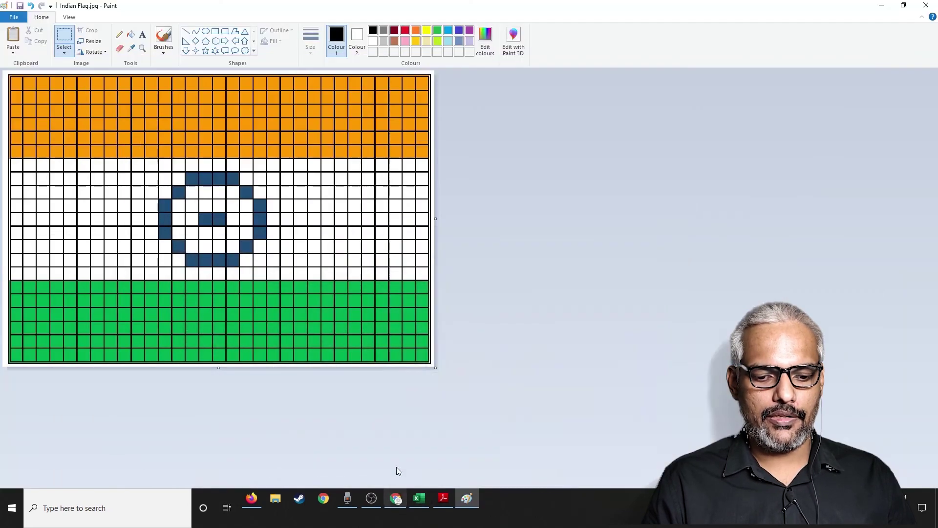